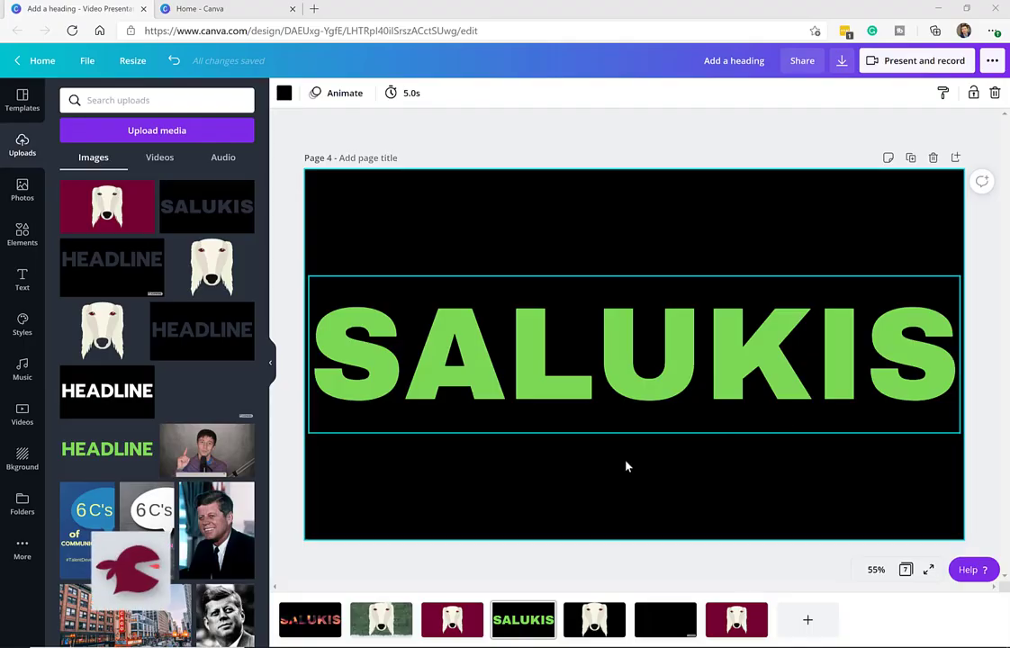
Step: Preview page 2 (dog on grass) and page 3 (dog on maroon), then return to the SALUKIS title page
left_click(296, 635)
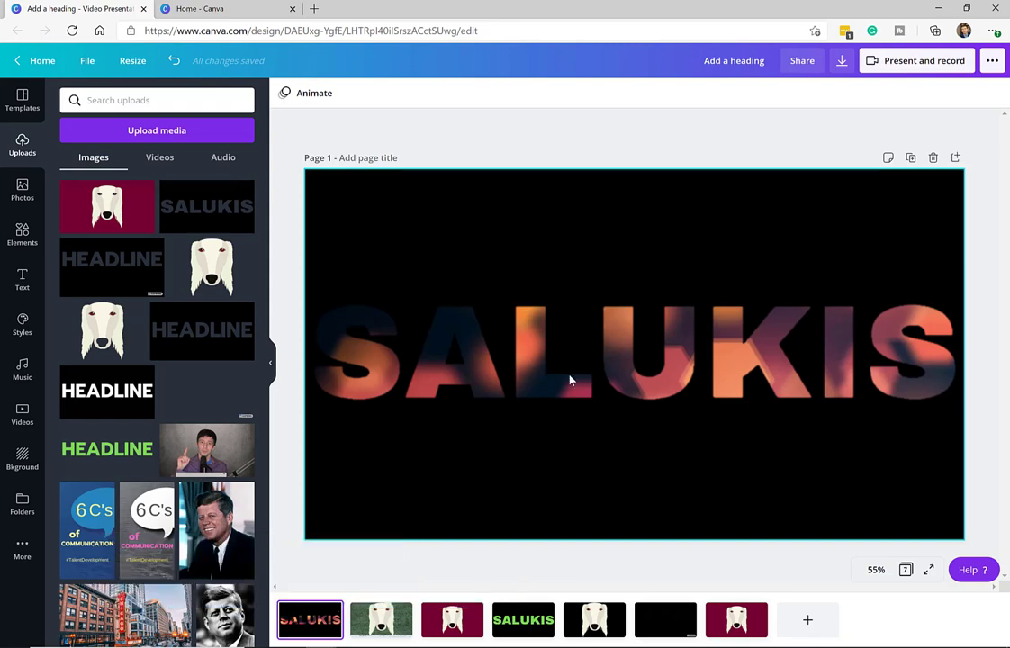
left_click(373, 630)
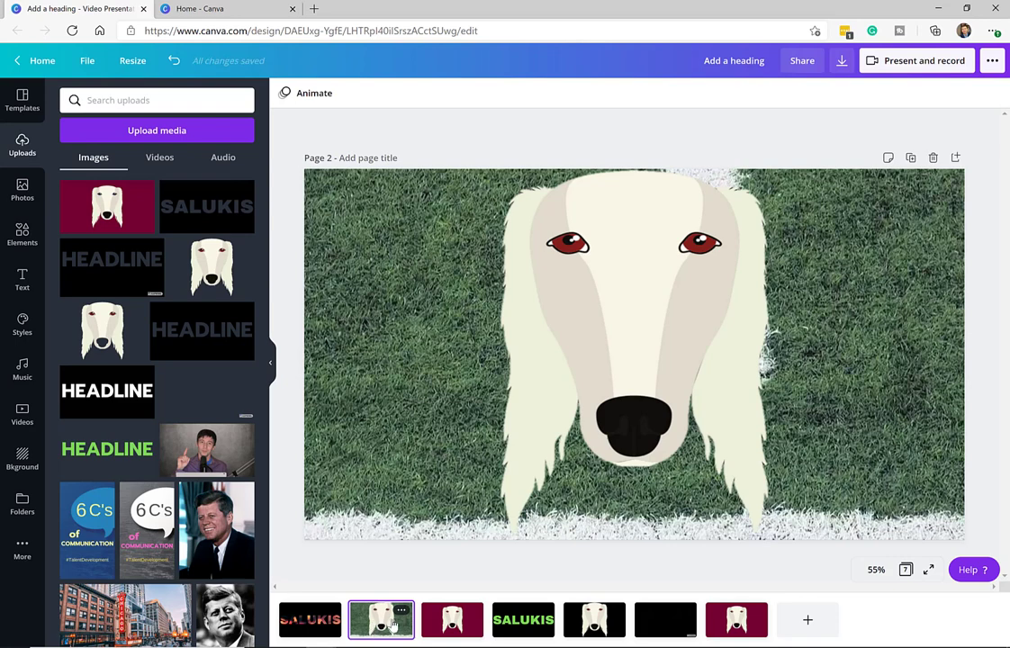
left_click(441, 627)
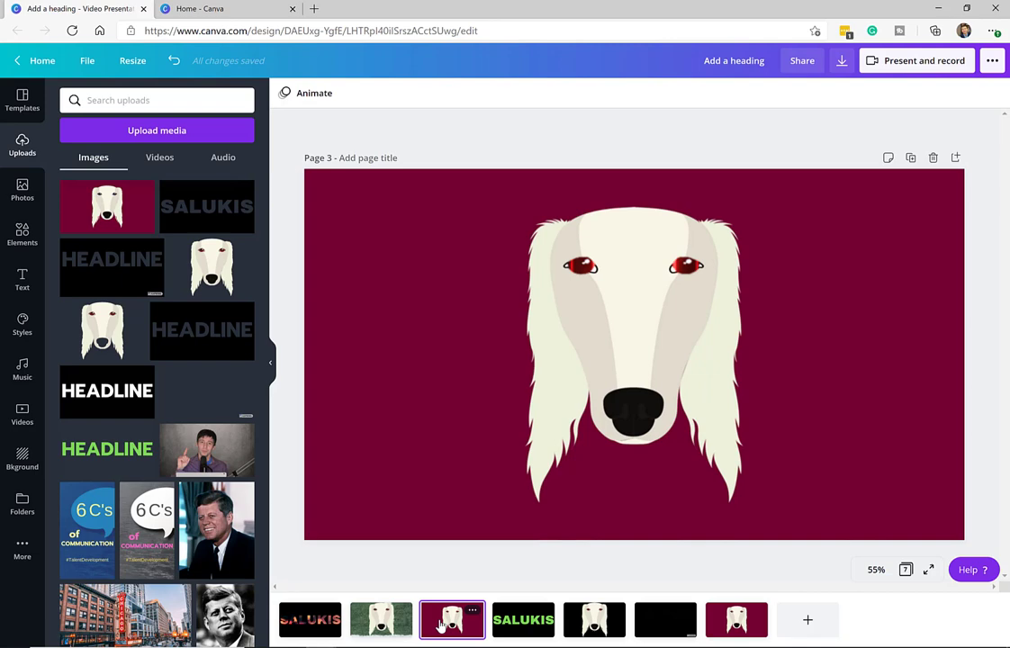
left_click(304, 635)
left_click(447, 621)
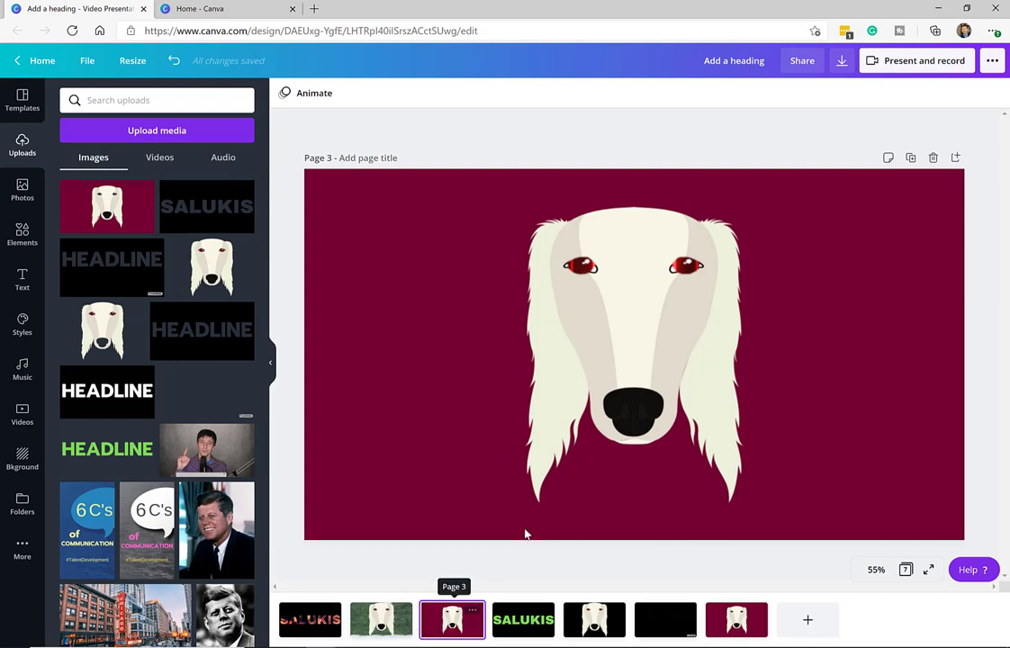
left_click(306, 619)
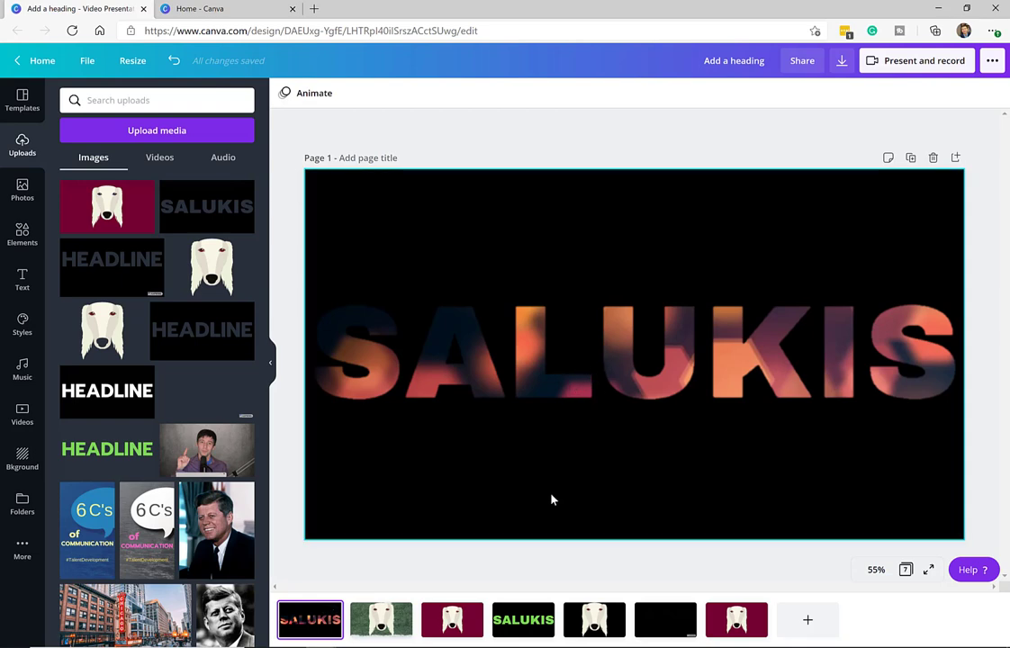
left_click(450, 619)
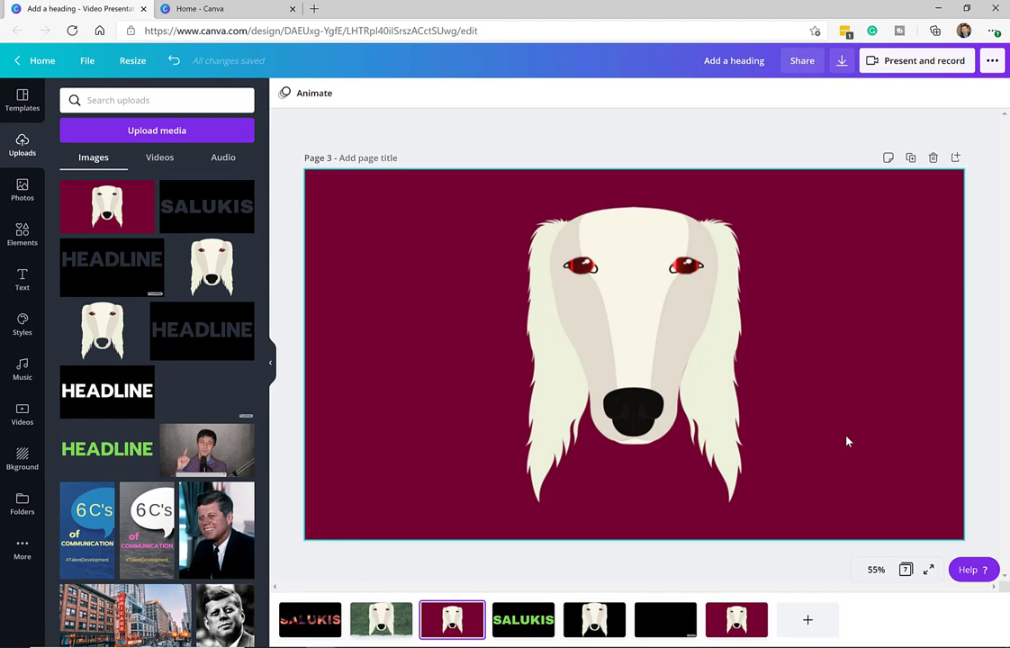
left_click(303, 632)
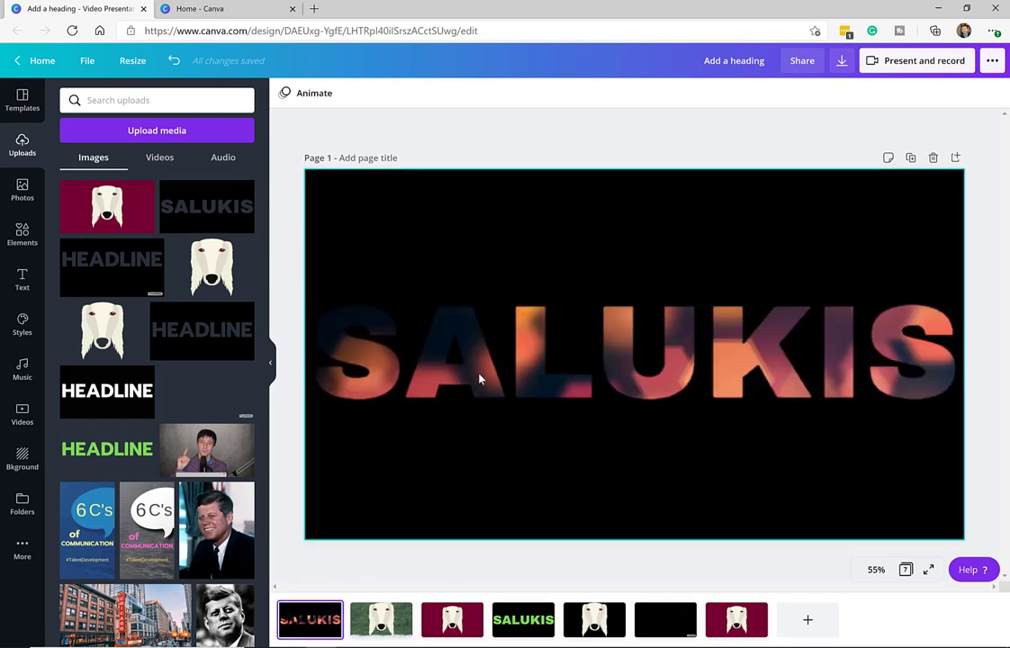
Step: Shift the SALUKIS cut-out down to reveal the bokeh video, then move it back up
left_click(497, 283)
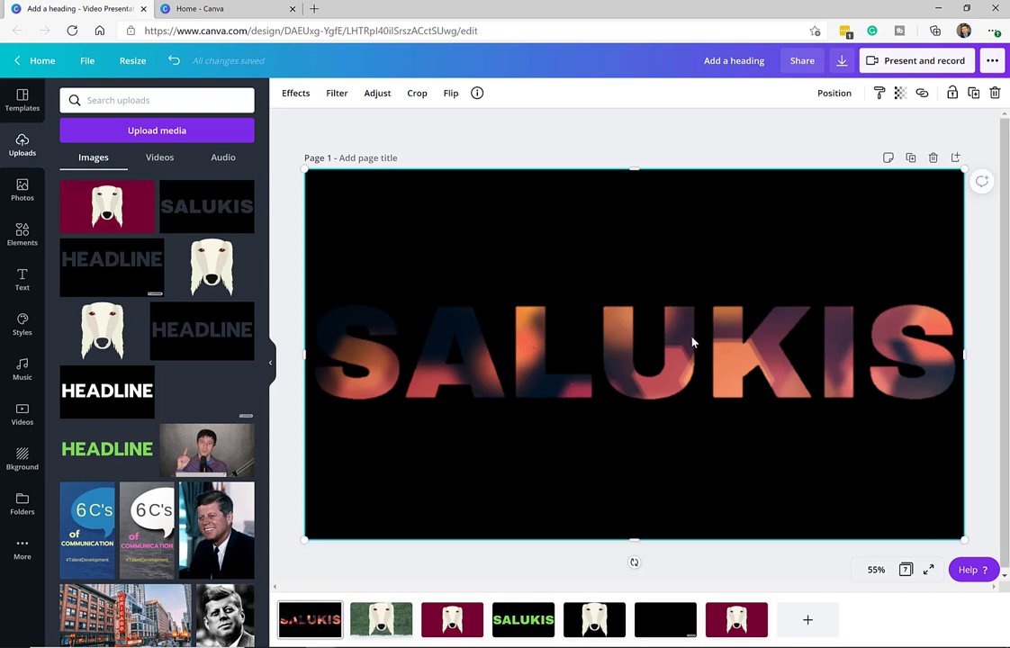
left_click_drag(622, 275, 623, 326)
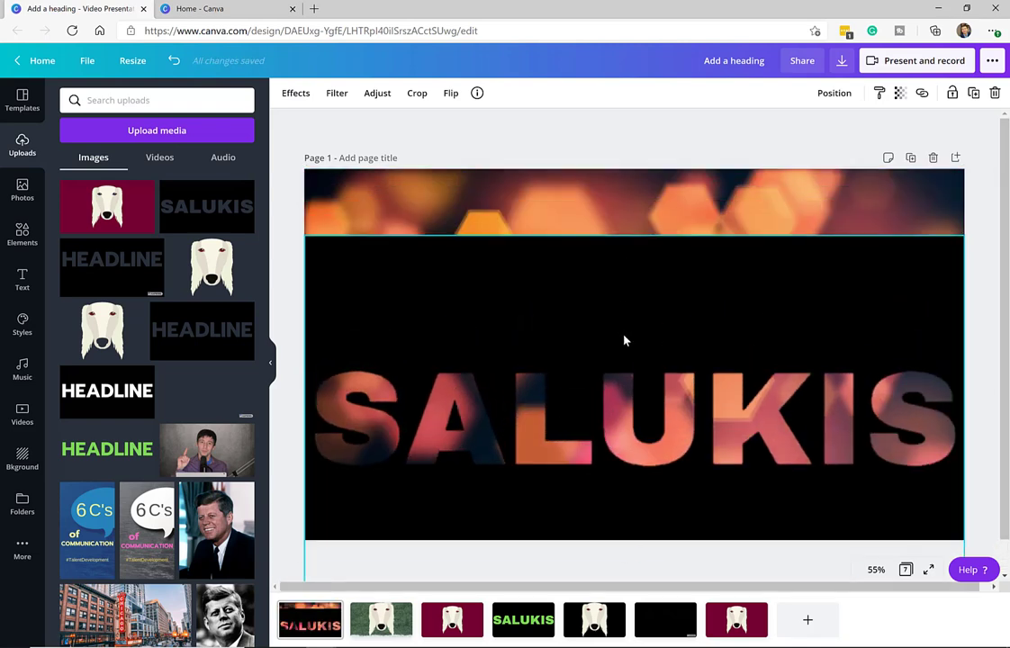
left_click_drag(468, 356, 474, 287)
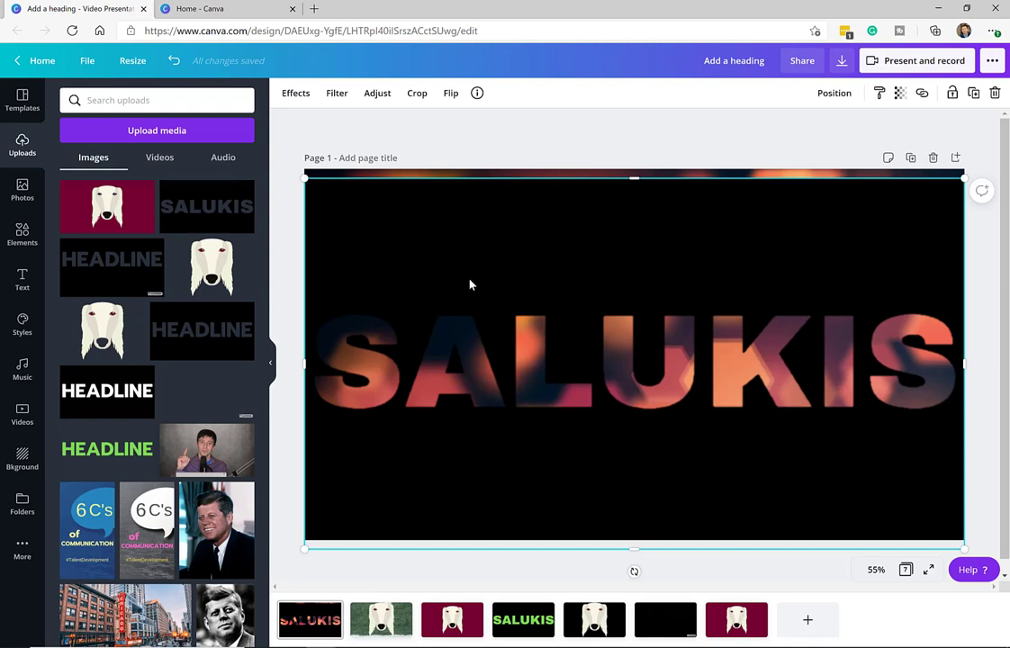
Step: From the Canva home page, start creating a new Video Presentation design
left_click(203, 8)
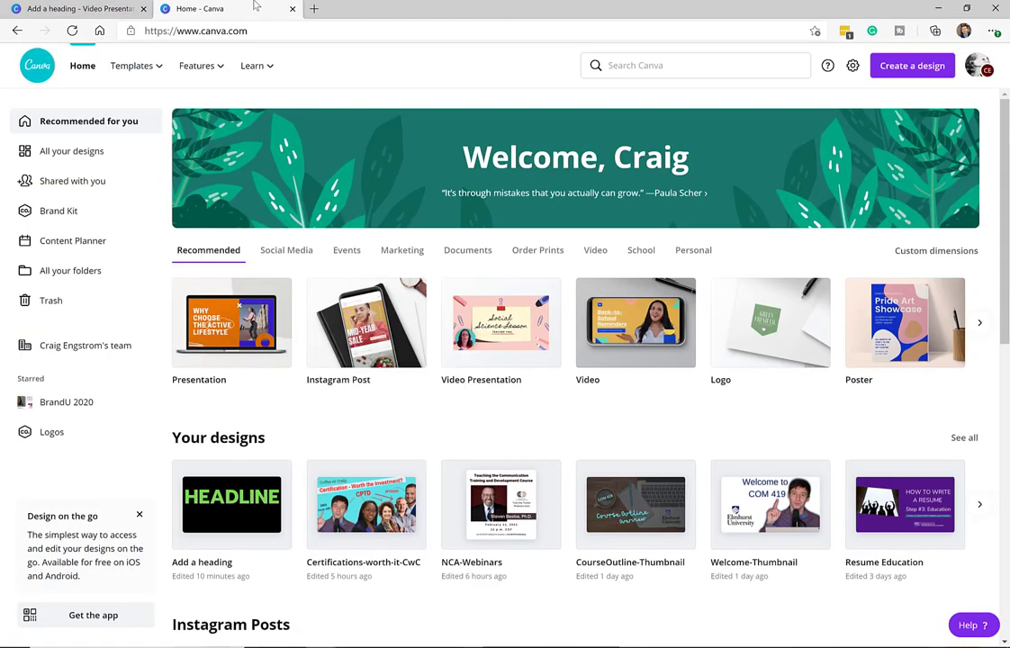
left_click(911, 66)
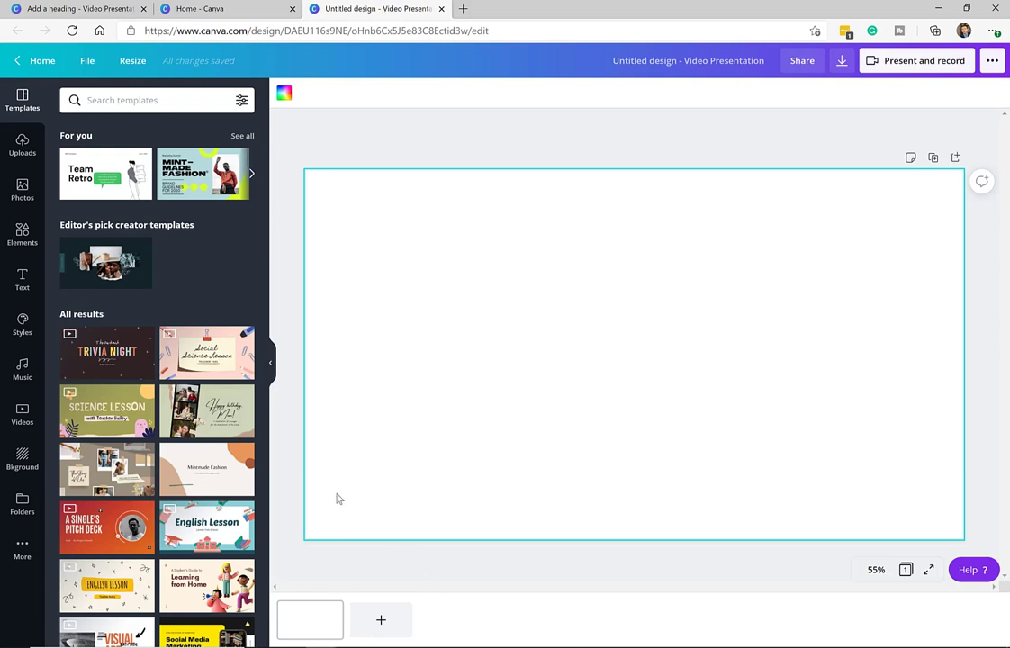
Step: Add a heading reading 'Salukis', make it uppercase and enlarge it
left_click(23, 280)
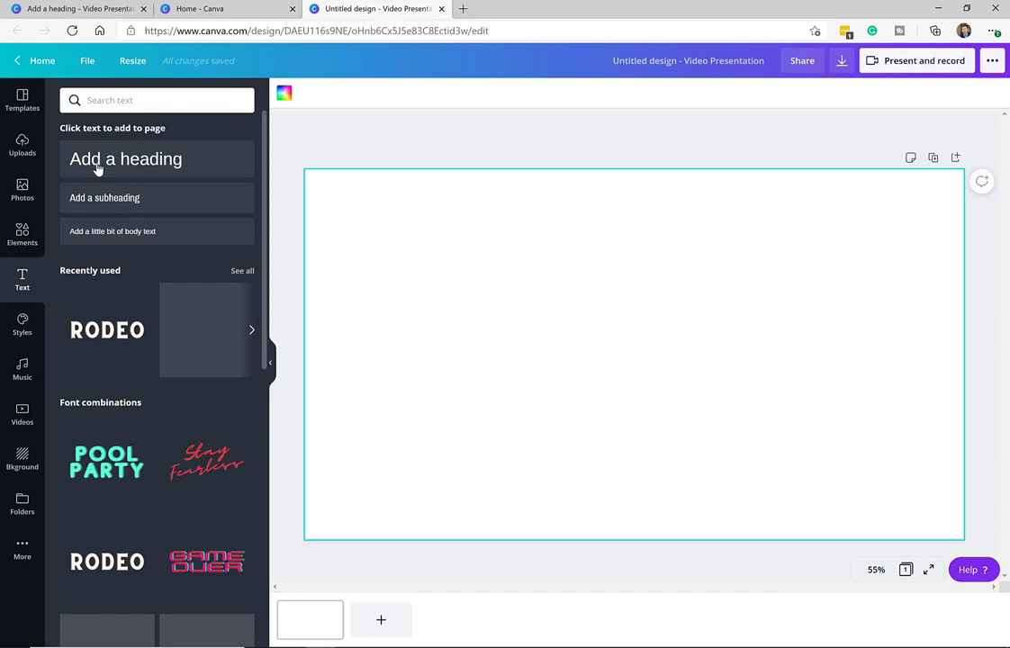
left_click_drag(97, 169, 574, 366)
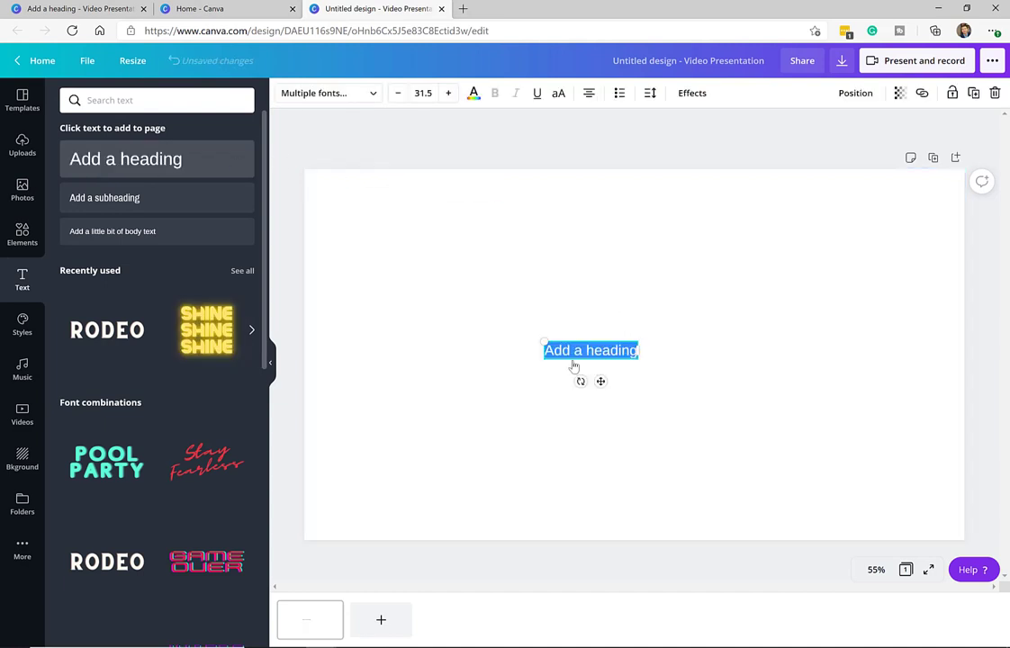
type("Sa")
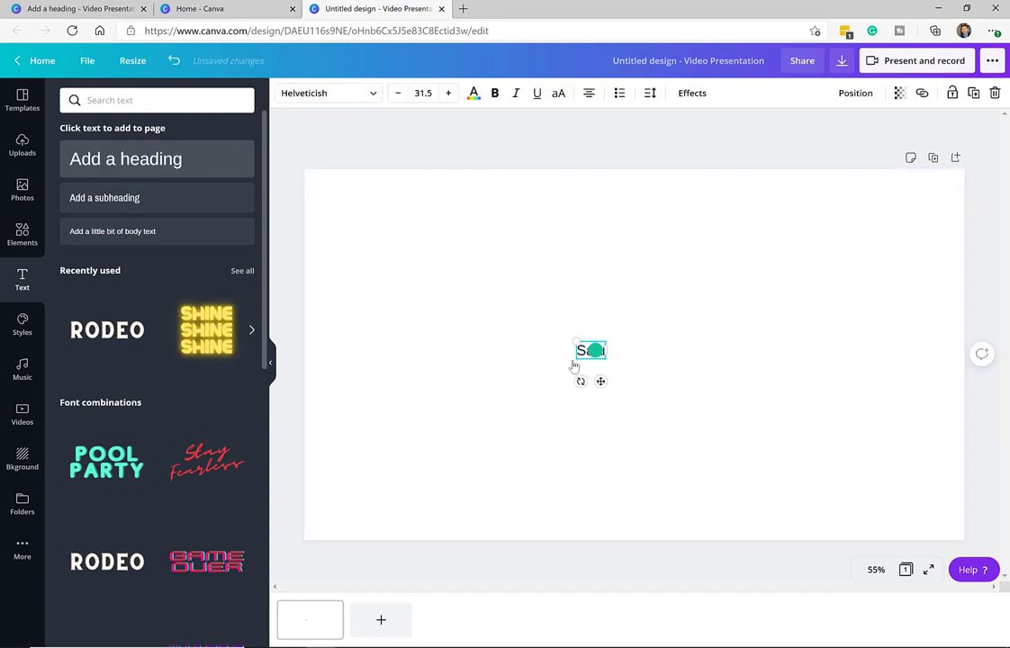
type("lukis")
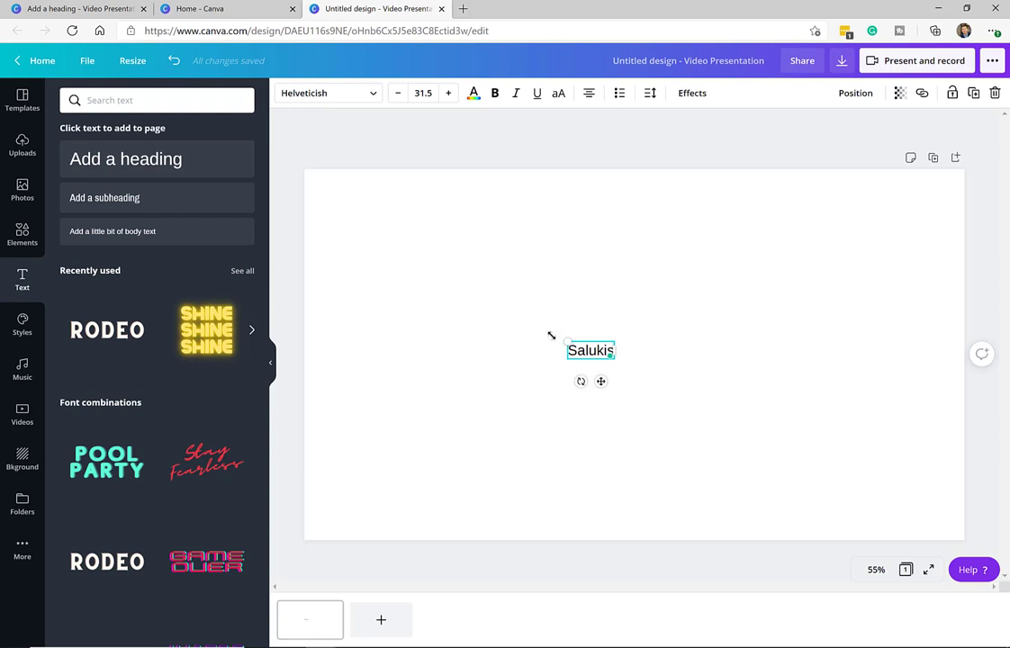
left_click_drag(551, 336, 407, 281)
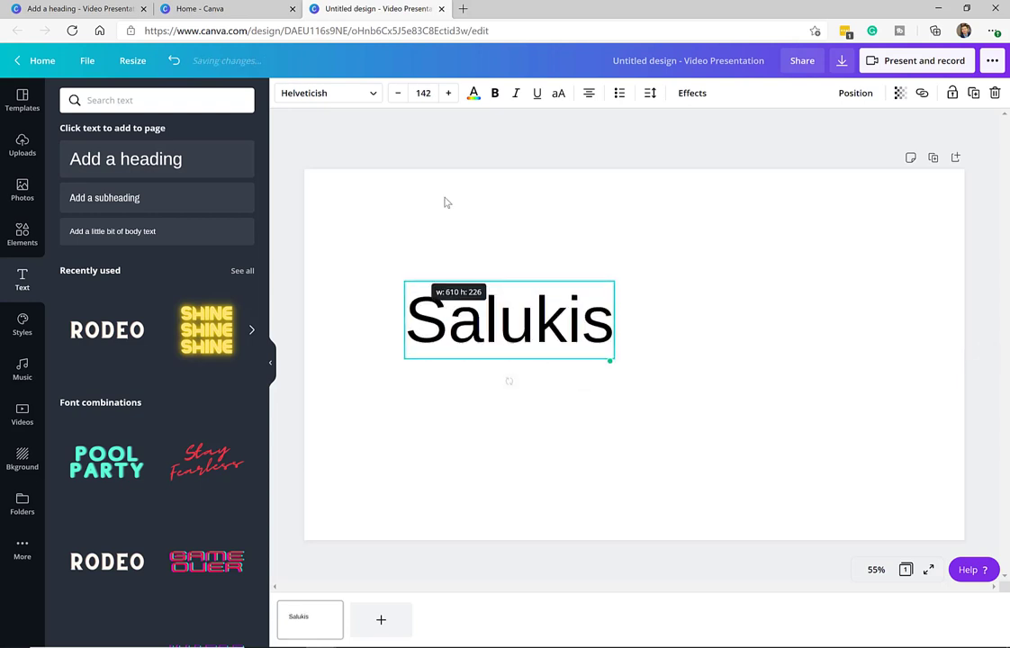
left_click(558, 93)
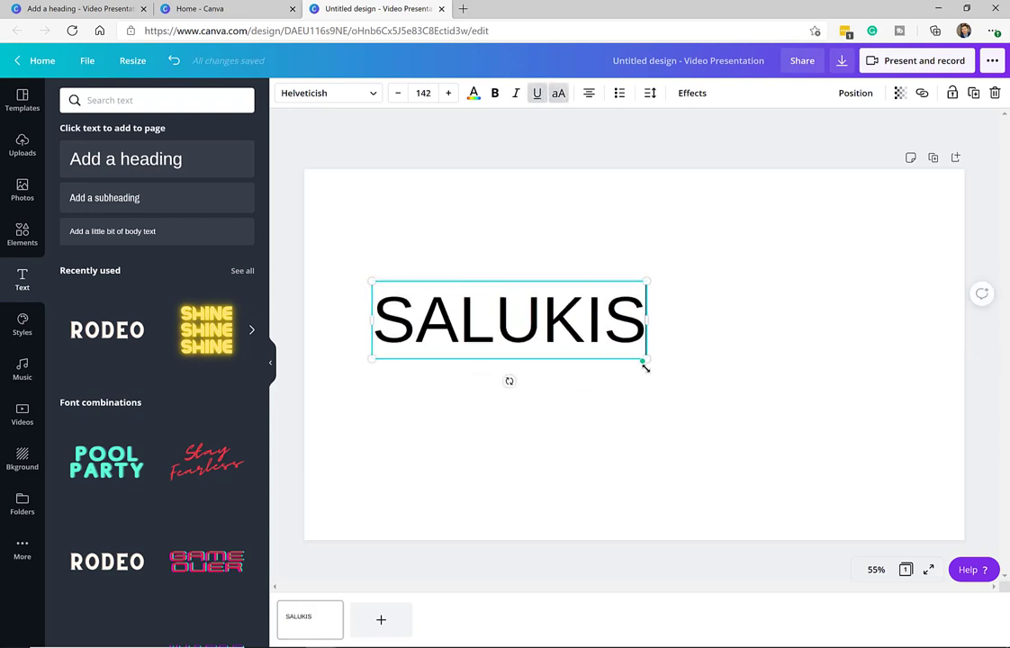
left_click_drag(644, 367, 875, 423)
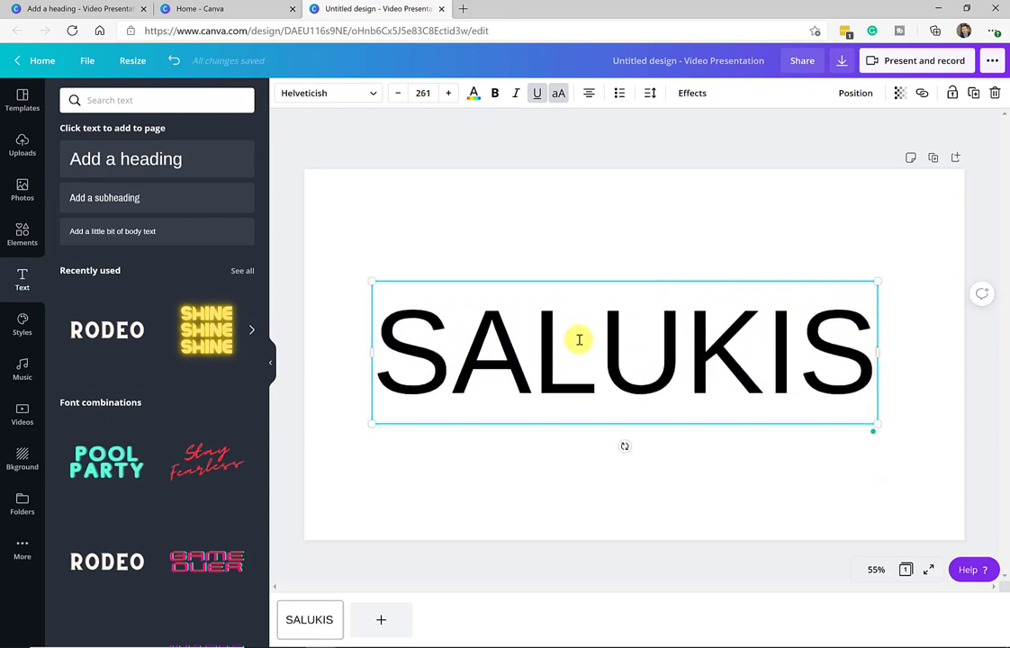
Step: Set the SALUKIS heading to the Horizon font at size 210
left_click(365, 99)
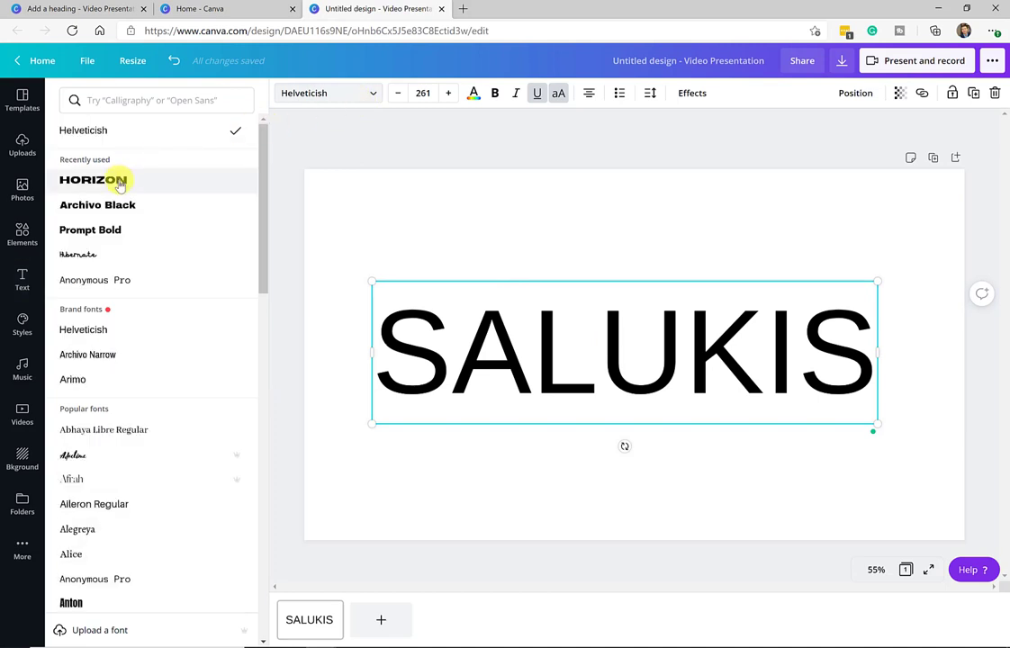
left_click(117, 182)
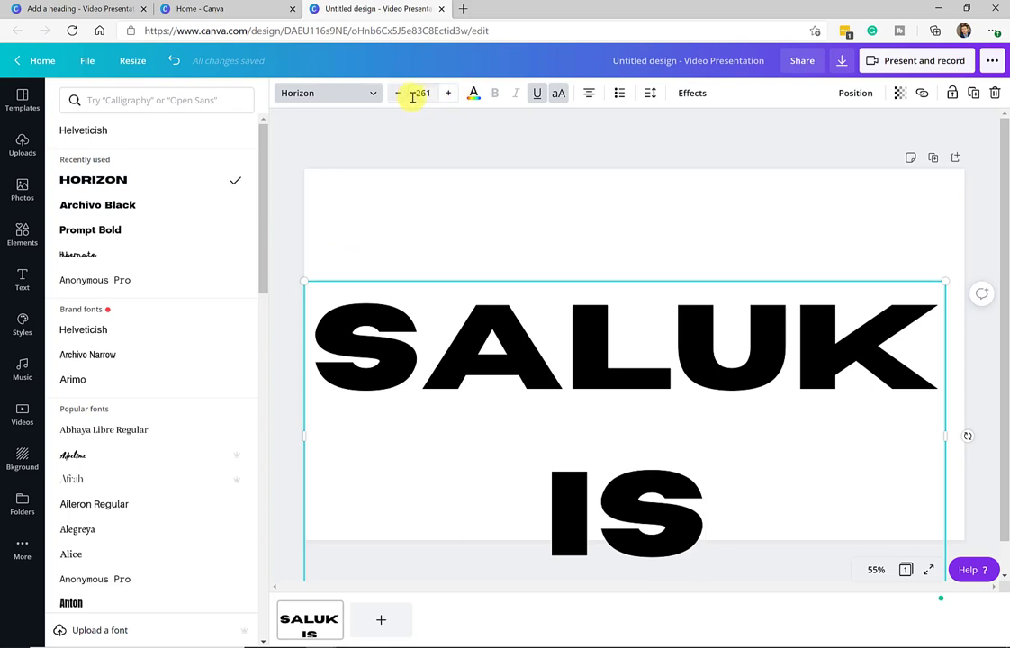
left_click(420, 94)
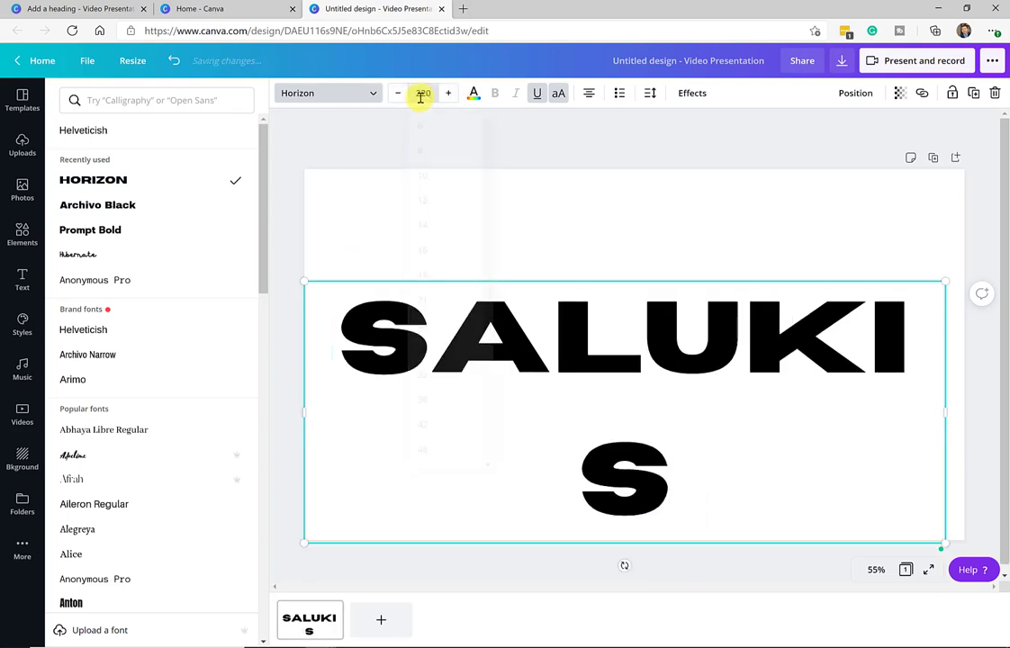
left_click(421, 94)
type("210")
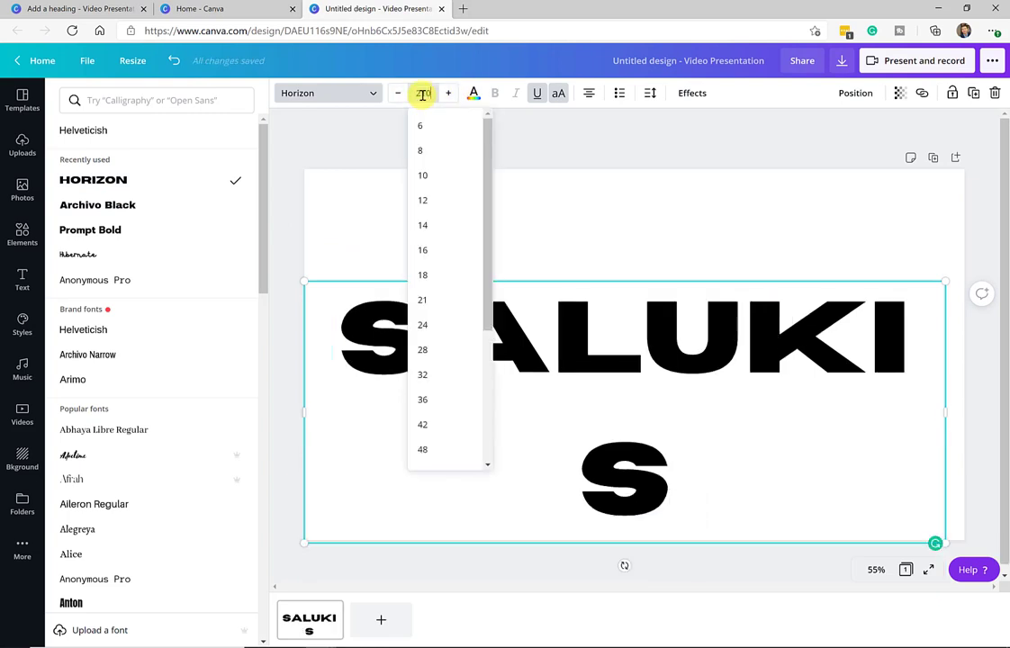
key("Return")
left_click(699, 287)
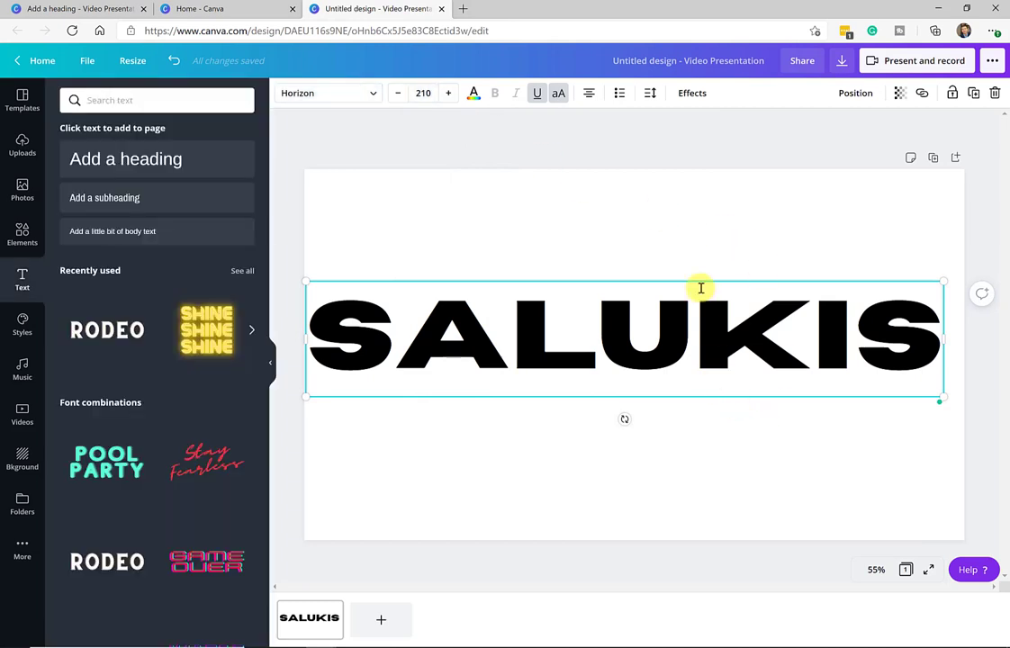
Step: Centre SALUKIS on the page, keeping it on one line after trying a two-line split
left_click_drag(675, 334, 689, 353)
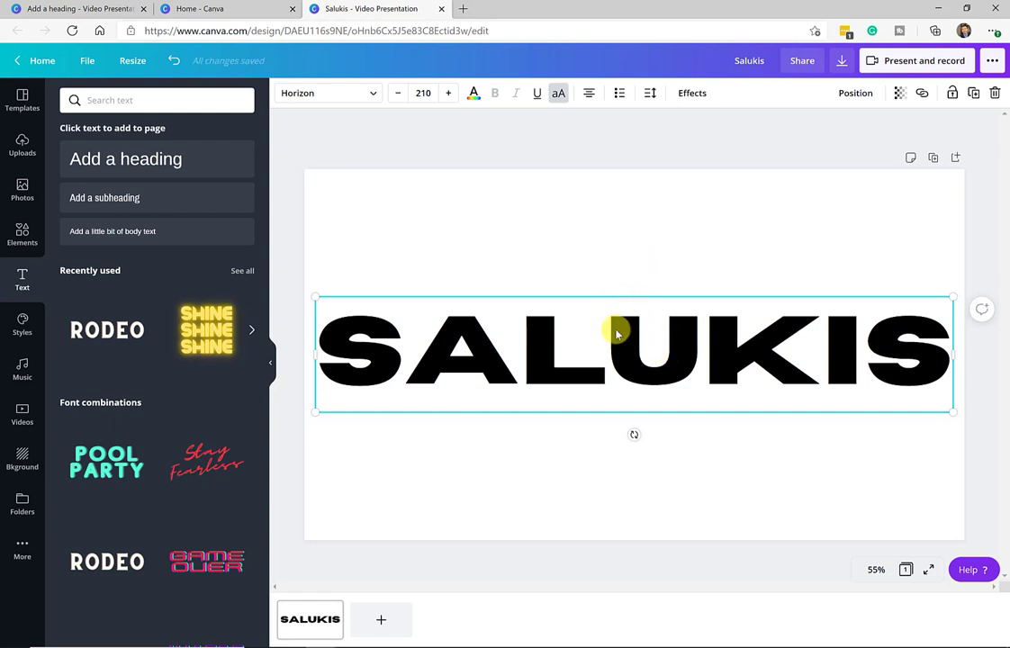
left_click(617, 325)
key("Return")
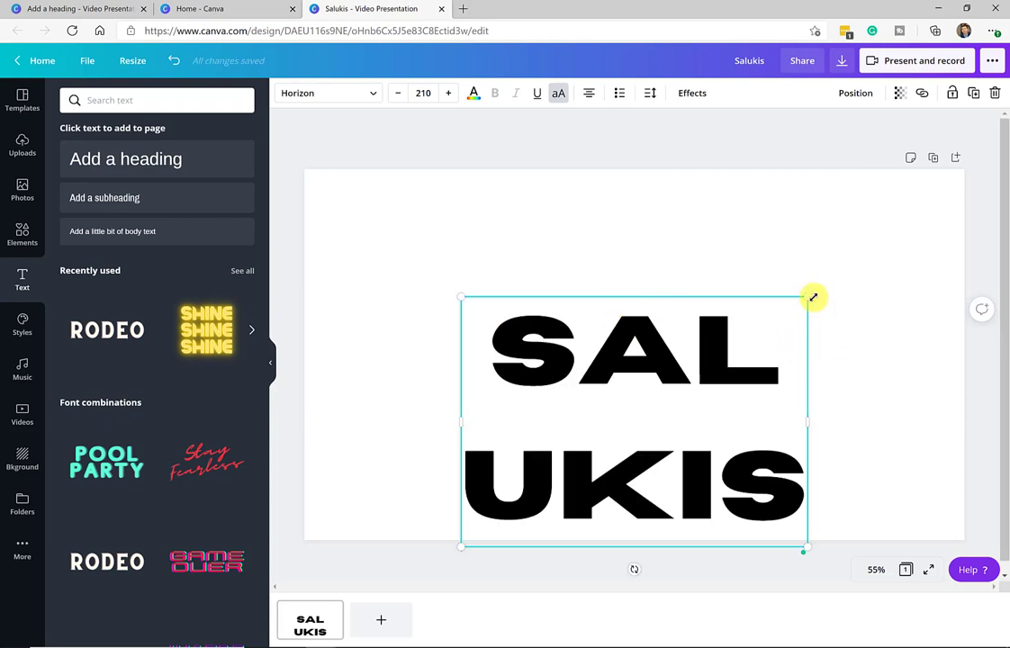
left_click_drag(809, 296, 931, 194)
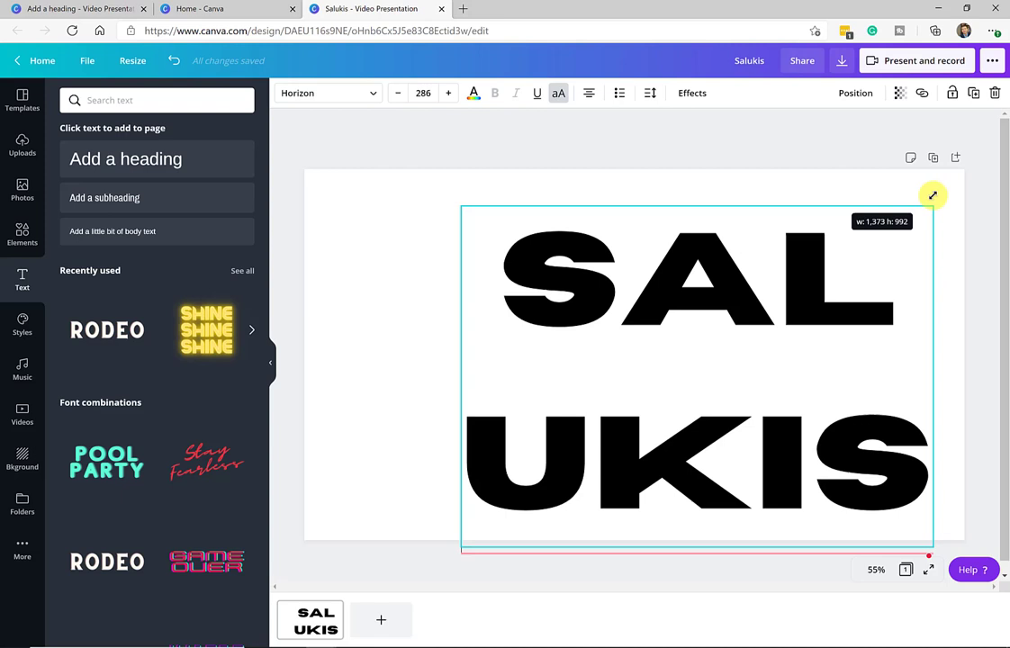
key("ctrl+z")
key("ctrl+z")
key("ctrl+z")
left_click(838, 241)
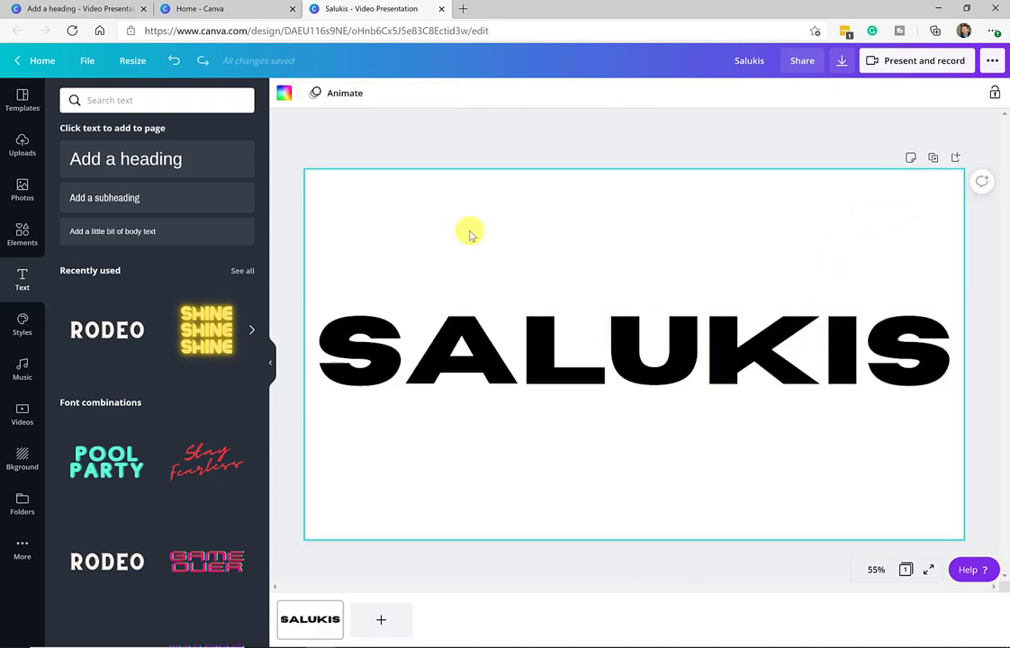
Step: Colour the SALUKIS text light green
left_click(371, 302)
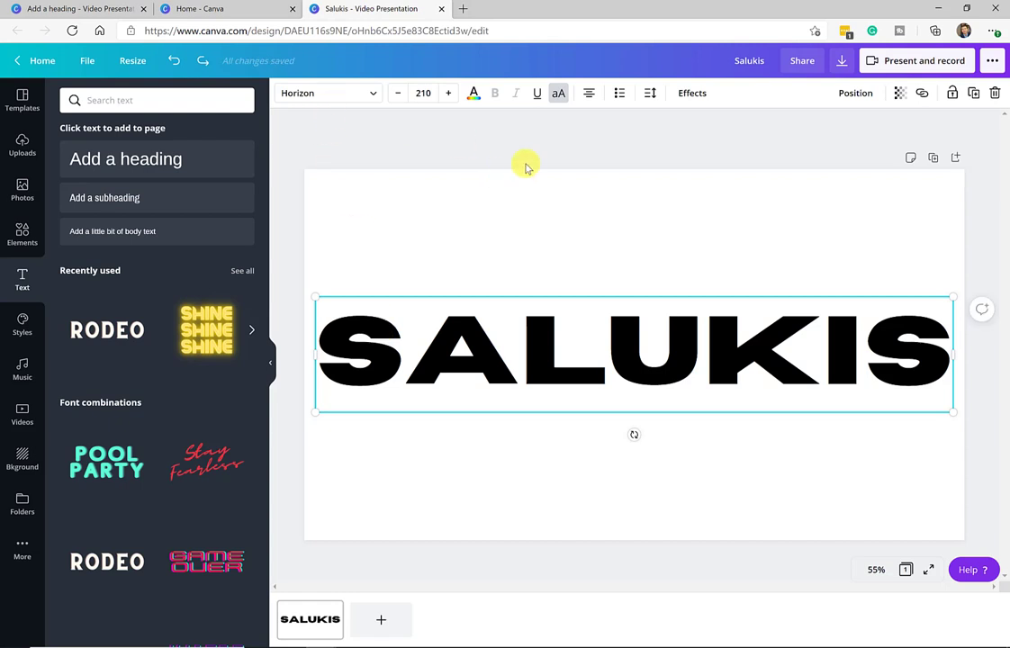
left_click(474, 92)
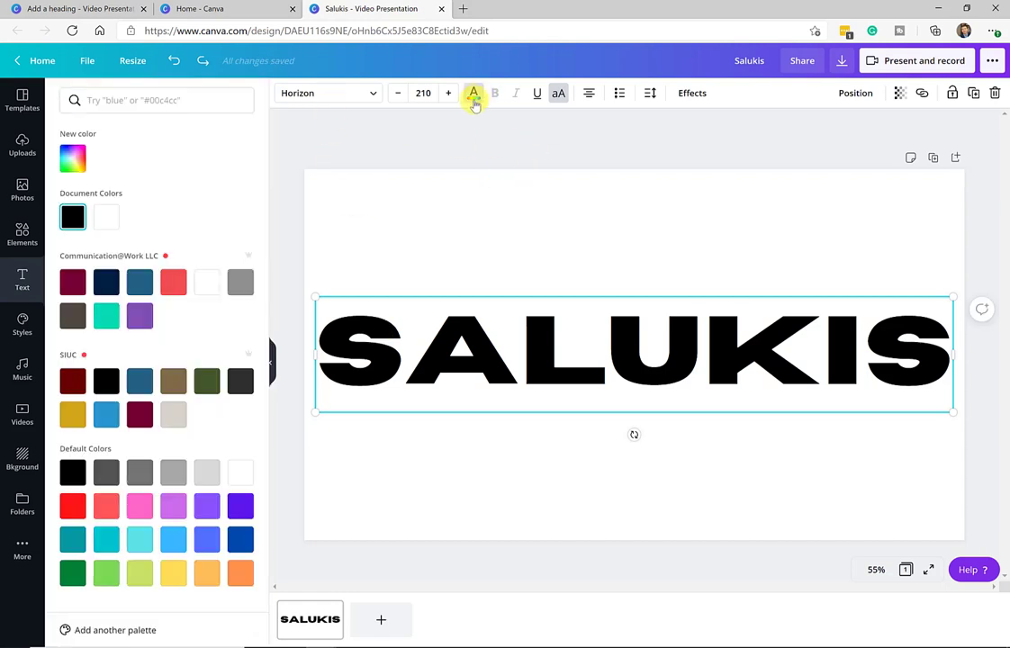
left_click(106, 576)
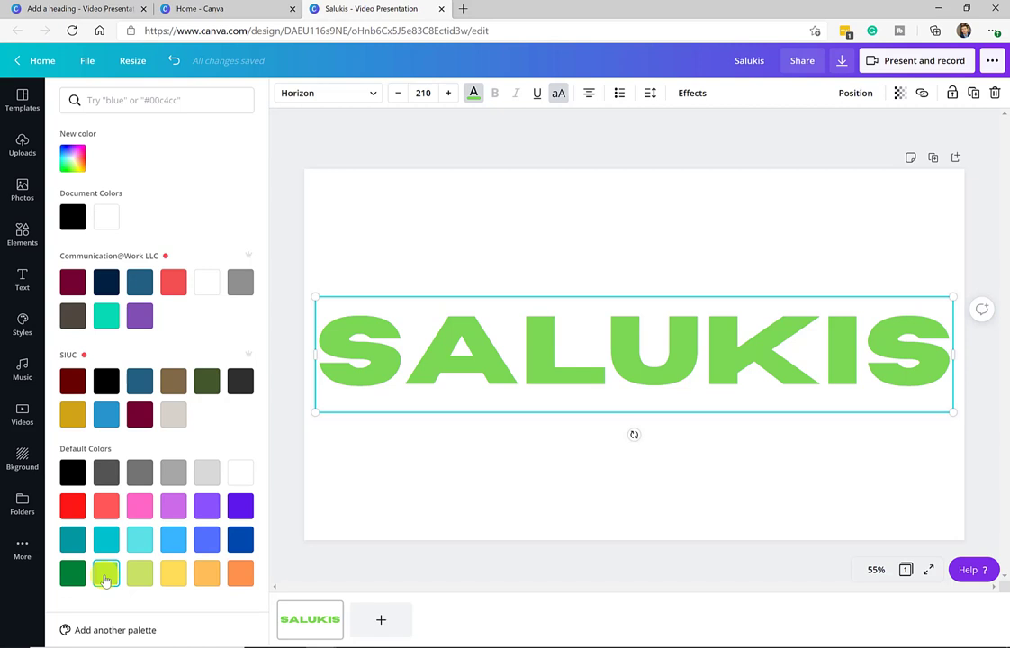
Step: Set the page background colour to black
left_click(430, 252)
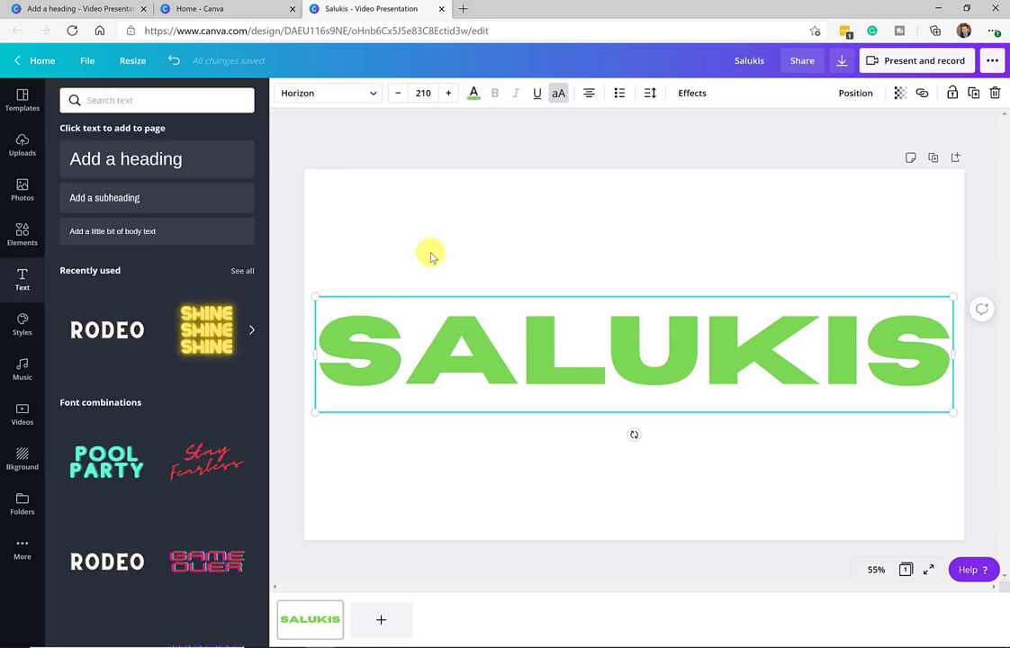
left_click(284, 93)
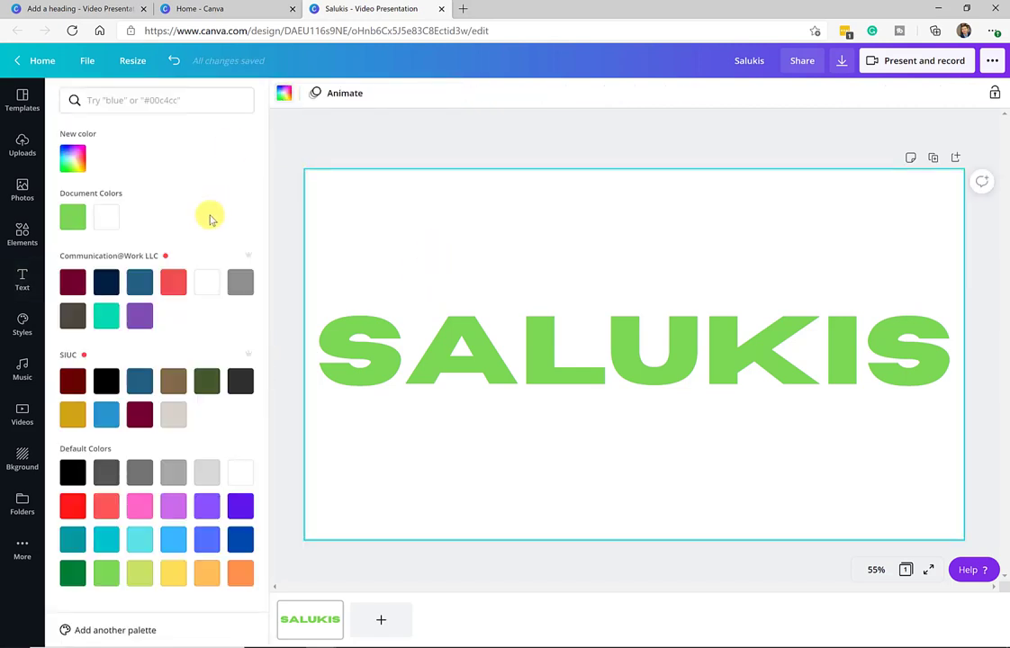
left_click(106, 381)
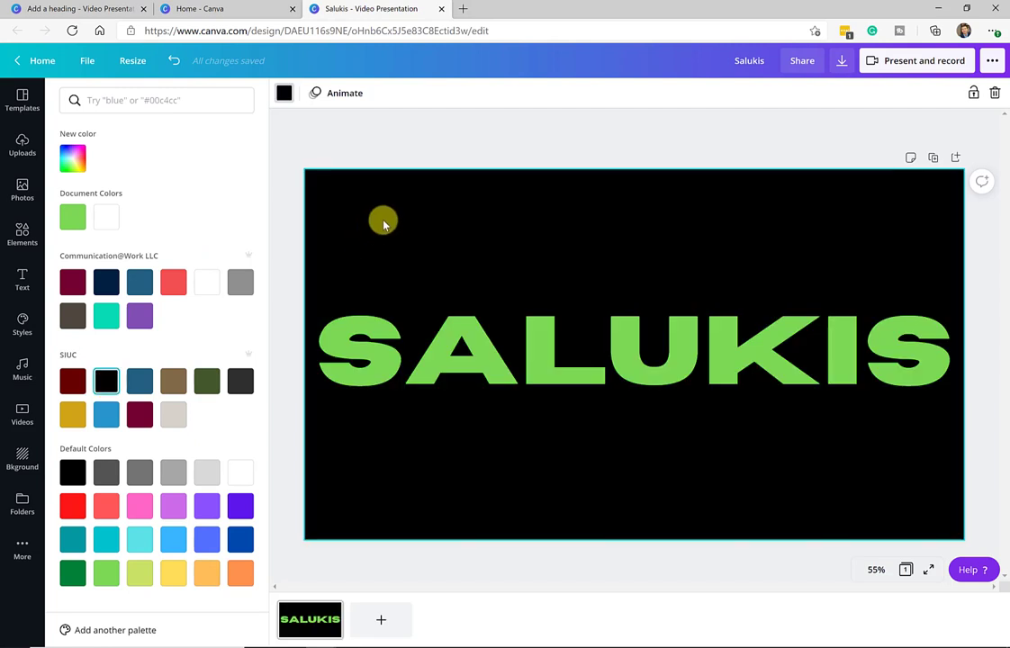
left_click(432, 162)
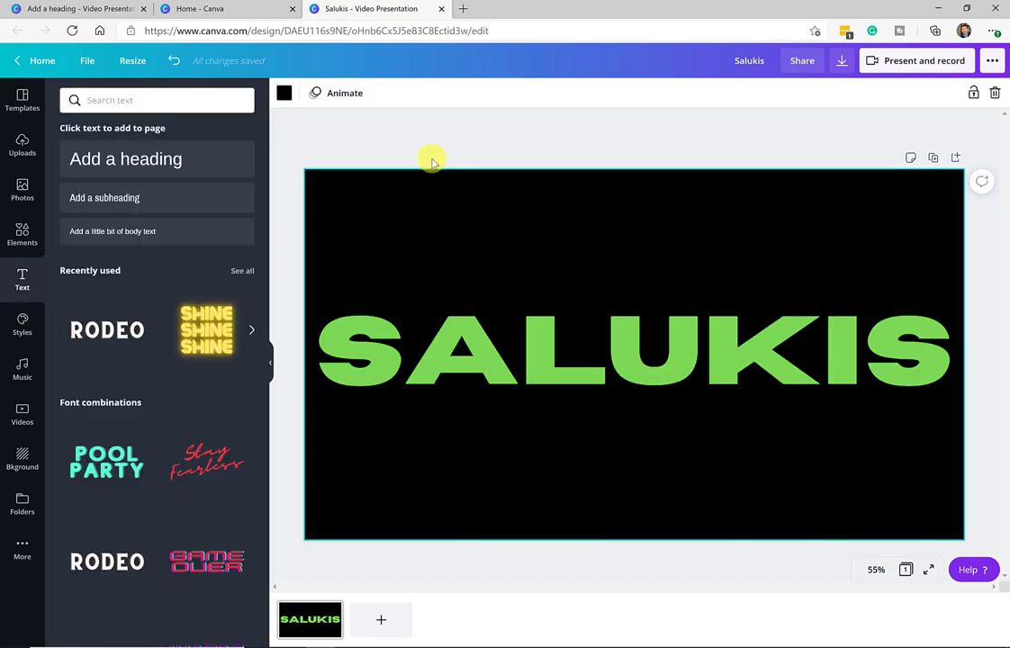
Step: Download the SALUKIS design with PNG as the file type
left_click(843, 61)
left_click(852, 147)
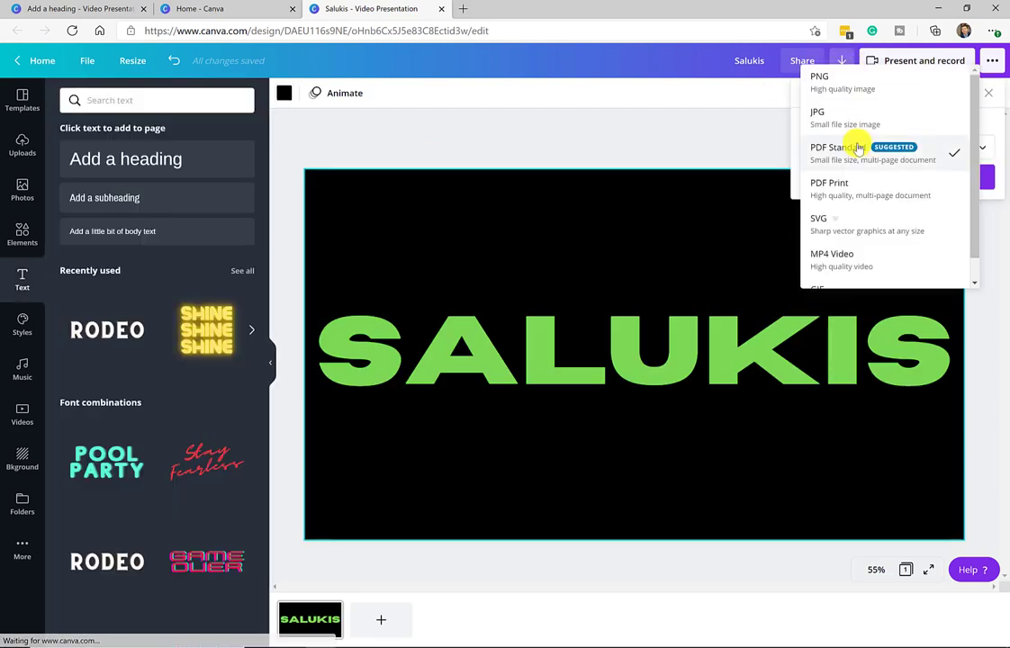
left_click(862, 92)
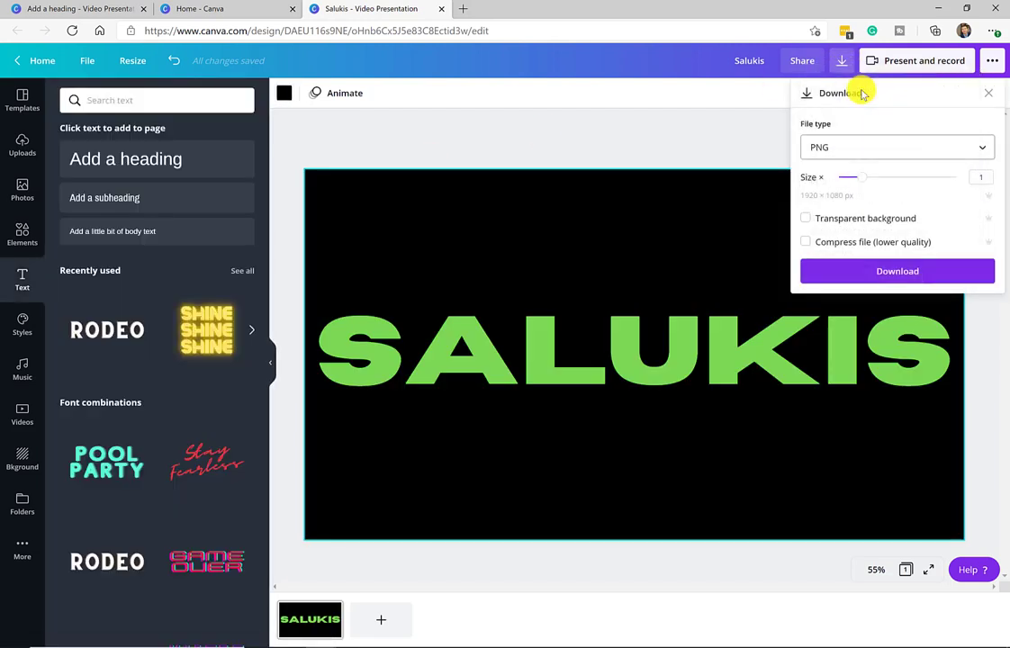
left_click(882, 275)
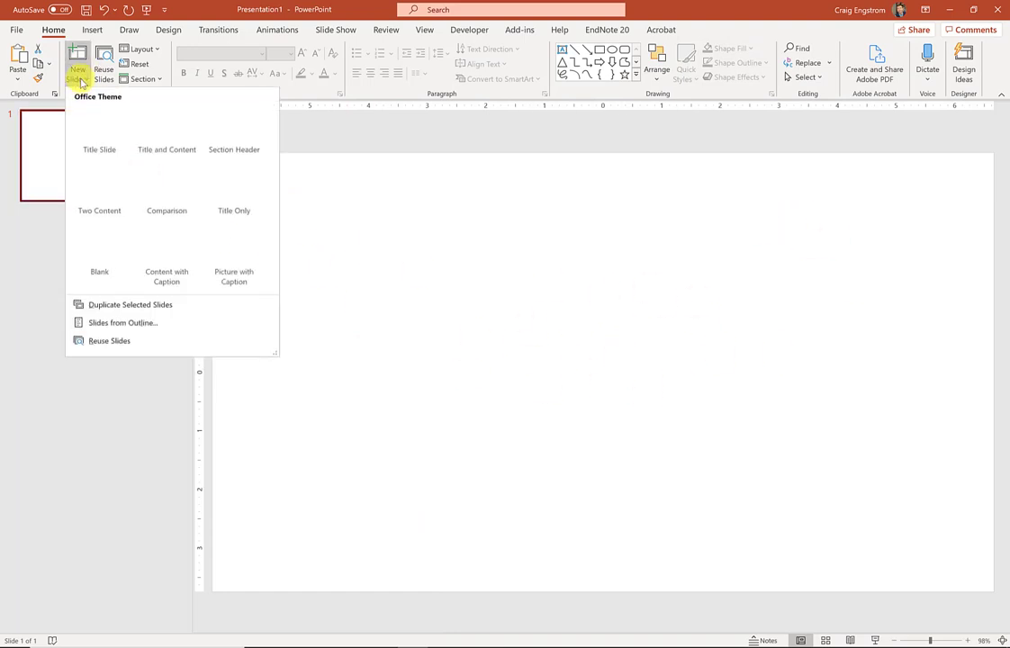
Step: Add a Blank-layout slide and delete the other two slides
left_click(83, 131)
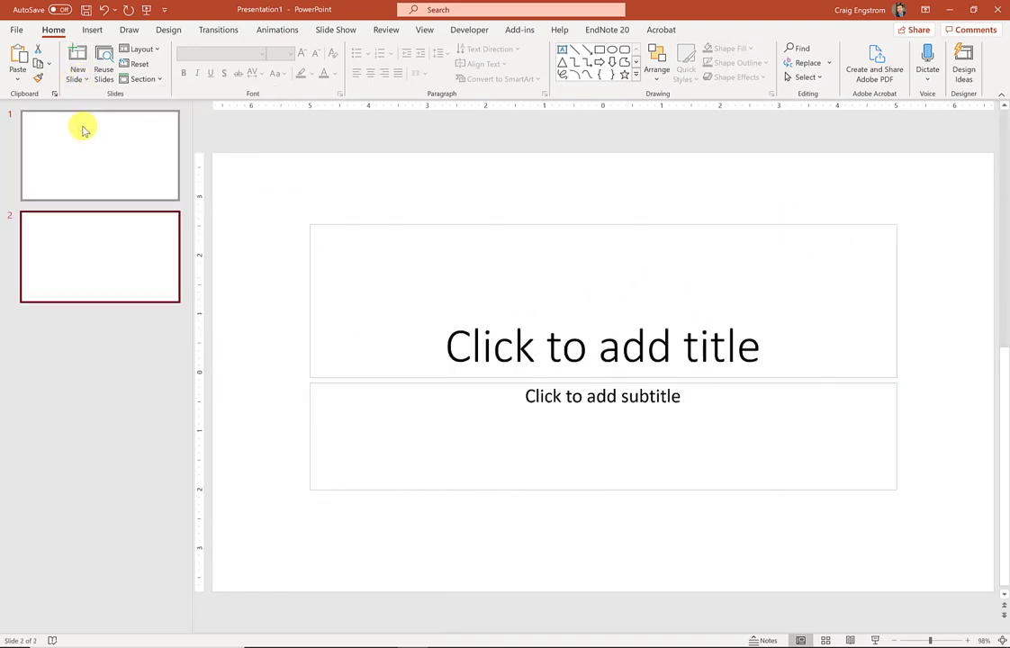
left_click(79, 80)
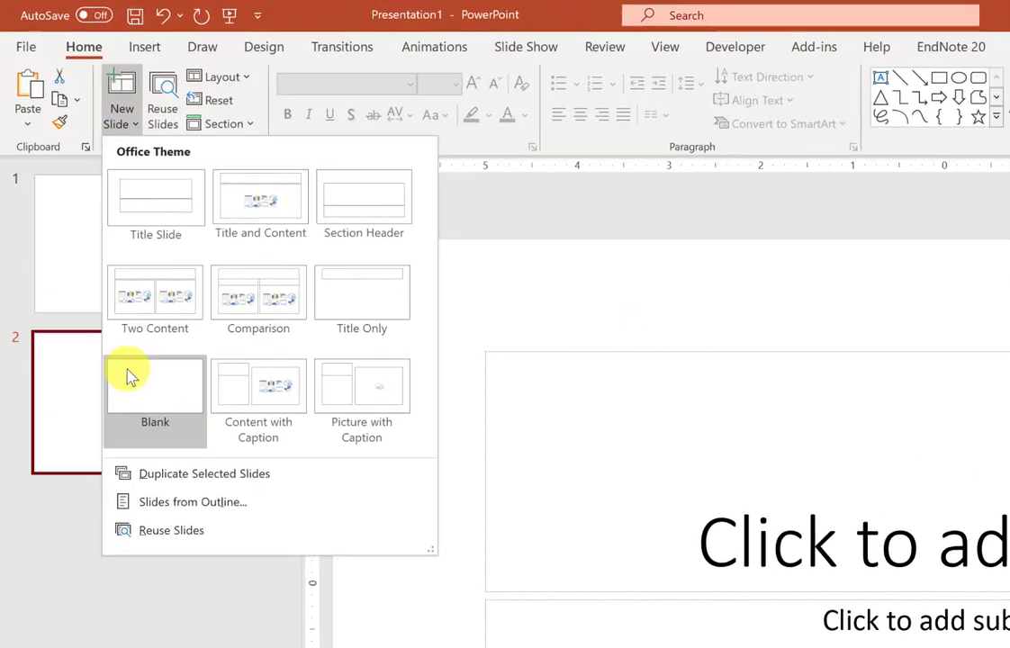
left_click(129, 378)
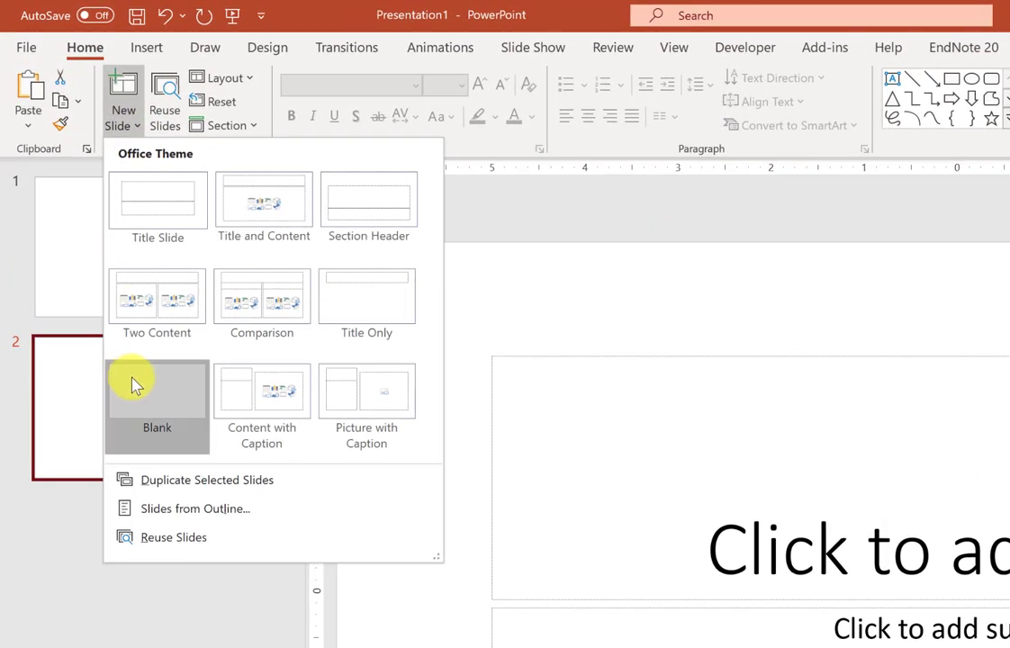
left_click(160, 407)
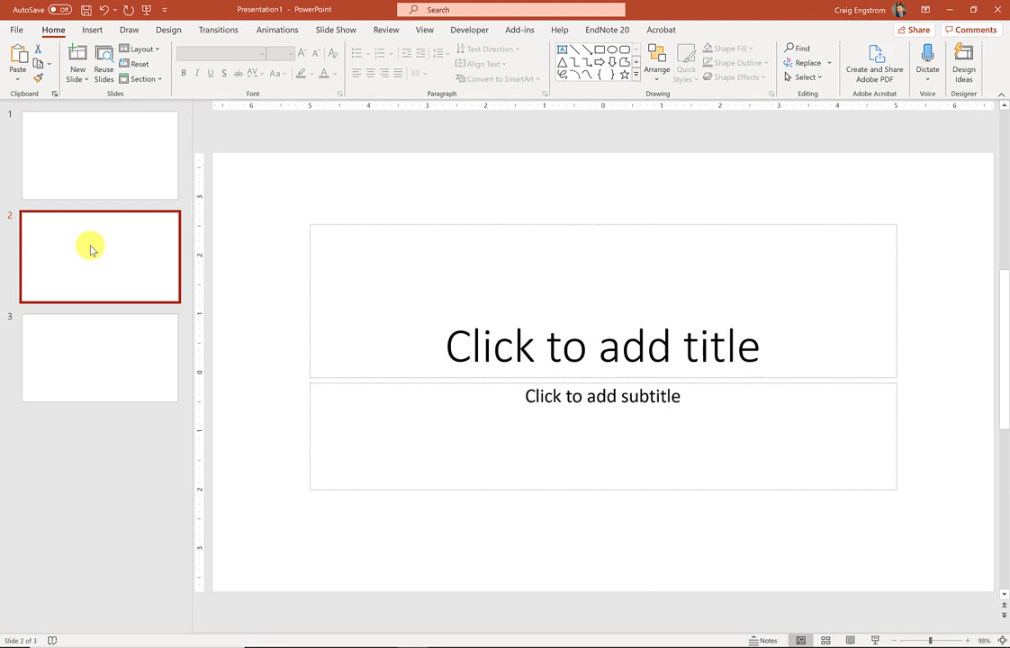
key("Delete")
left_click(79, 158)
key("Delete")
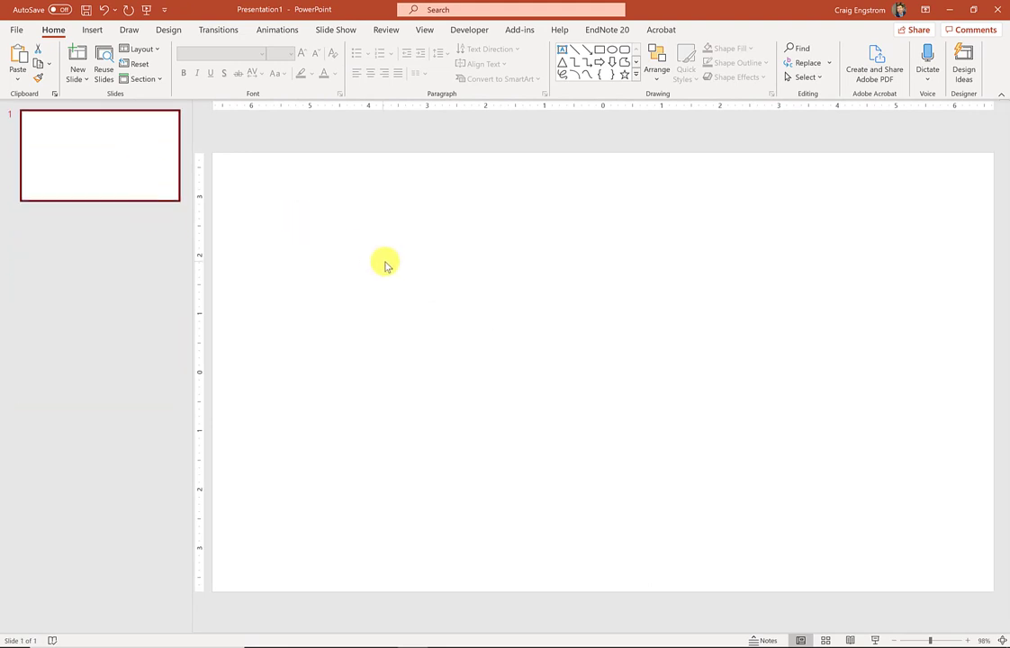
Step: Drag the Salukis PNG from the desktop onto the blank slide, then maximize PowerPoint
left_click(975, 8)
left_click(948, 7)
left_click(24, 536)
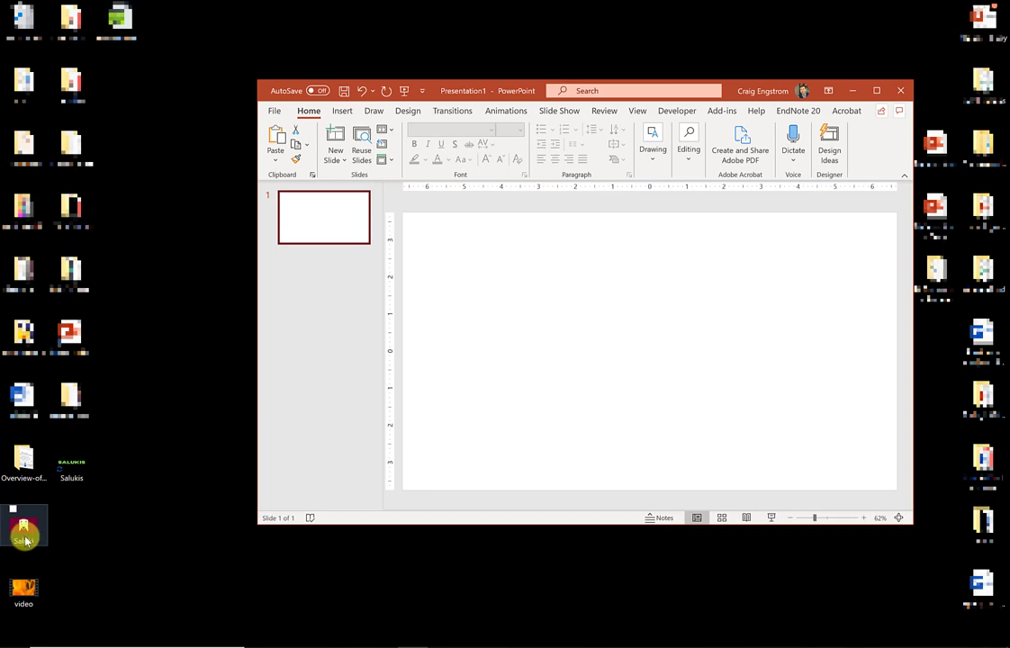
left_click(80, 464)
left_click_drag(80, 464, 567, 340)
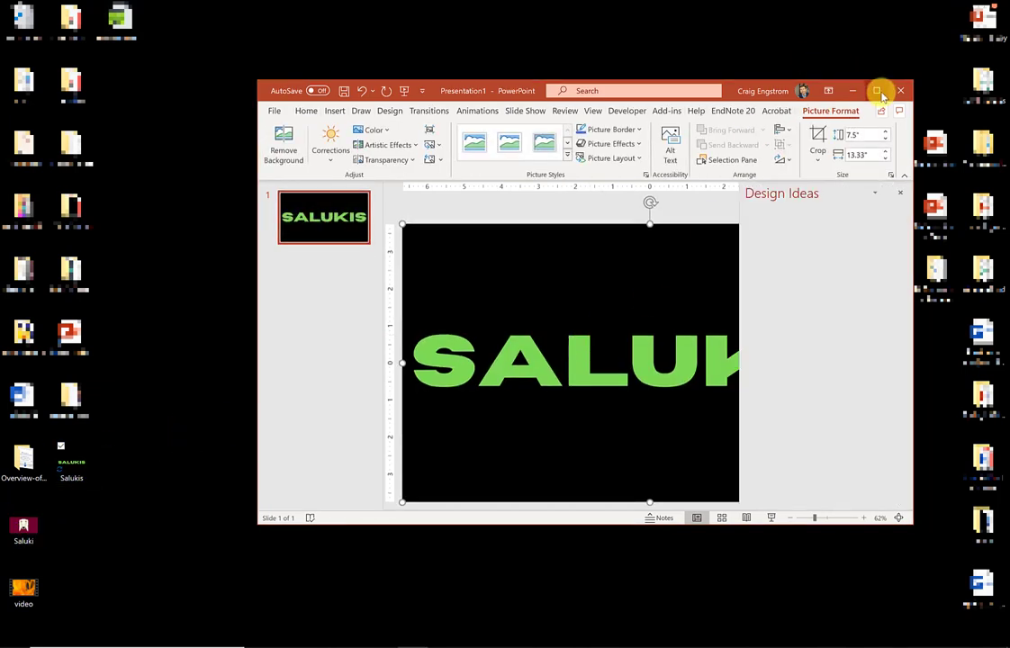
left_click(878, 92)
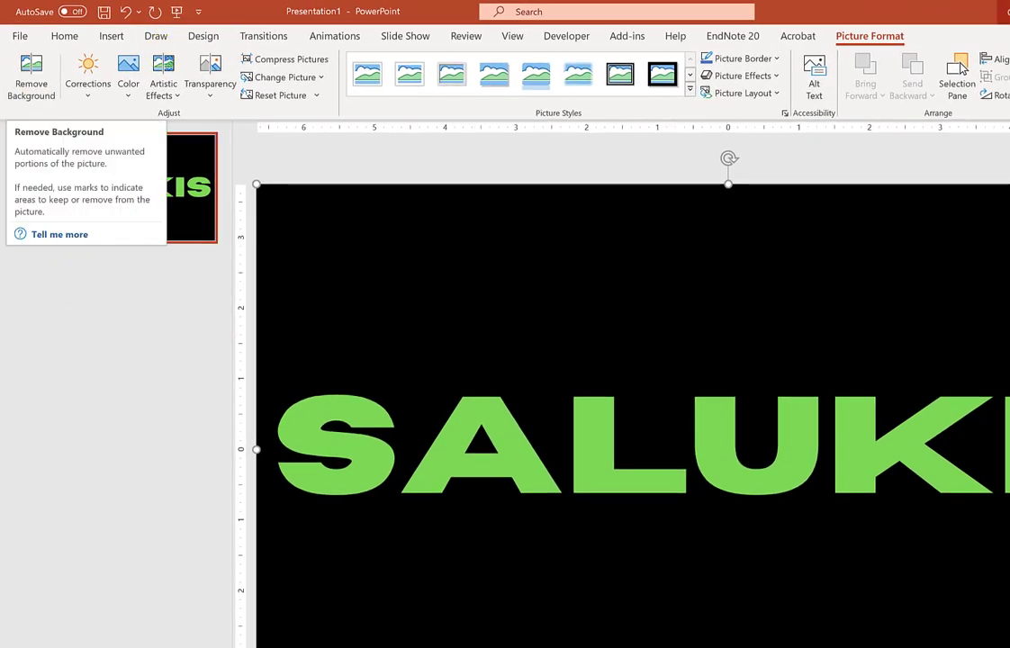
Step: Start Remove Background and mark the K letter as an area to remove
left_click(33, 90)
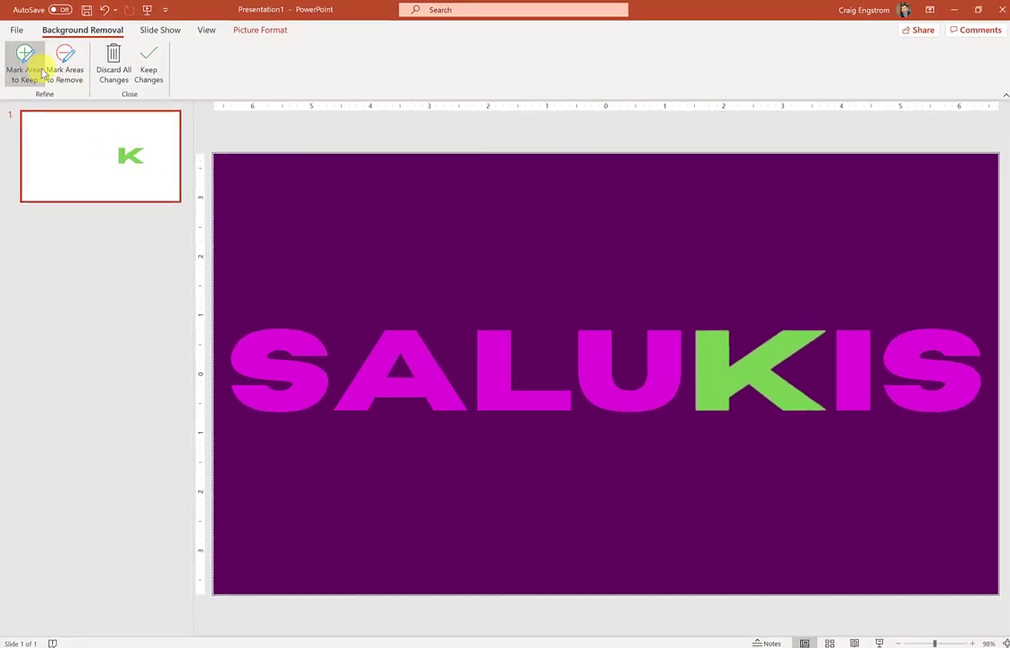
left_click(67, 80)
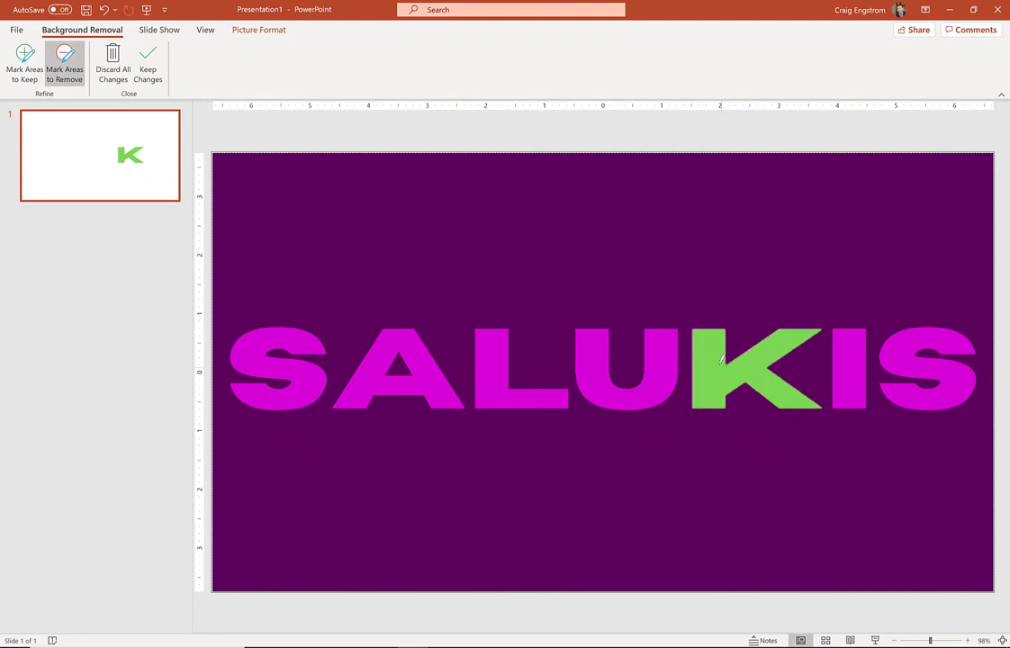
left_click_drag(718, 381, 717, 384)
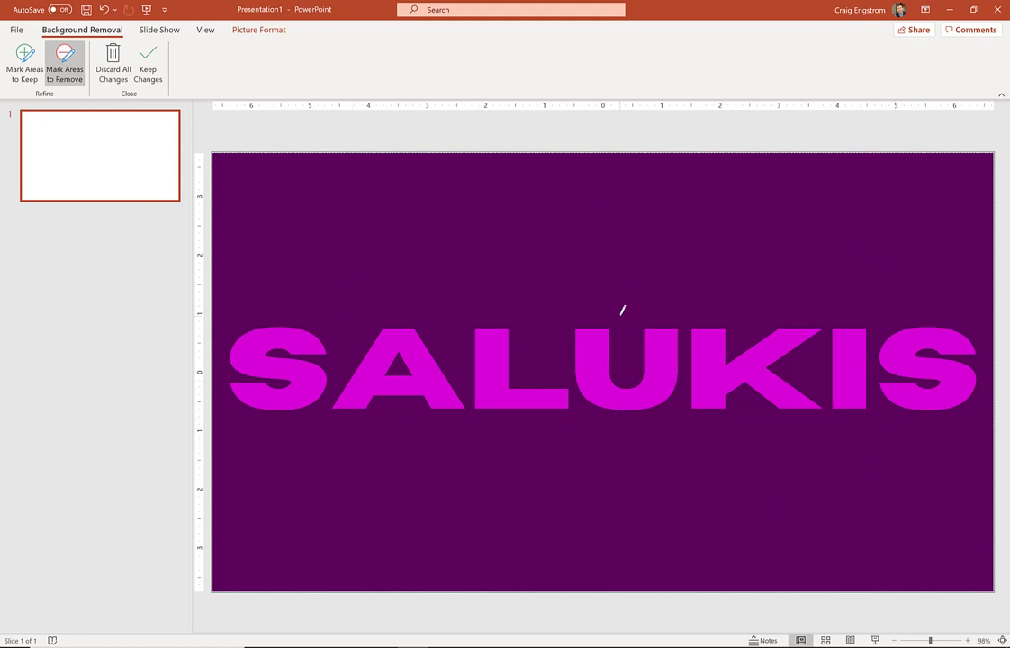
Step: Mark the black background above, below and to the sides of the letters to keep
left_click(24, 65)
mouse_move(246, 171)
left_mouse_down()
mouse_move(358, 162)
mouse_move(735, 163)
mouse_move(905, 179)
mouse_move(519, 267)
left_mouse_up()
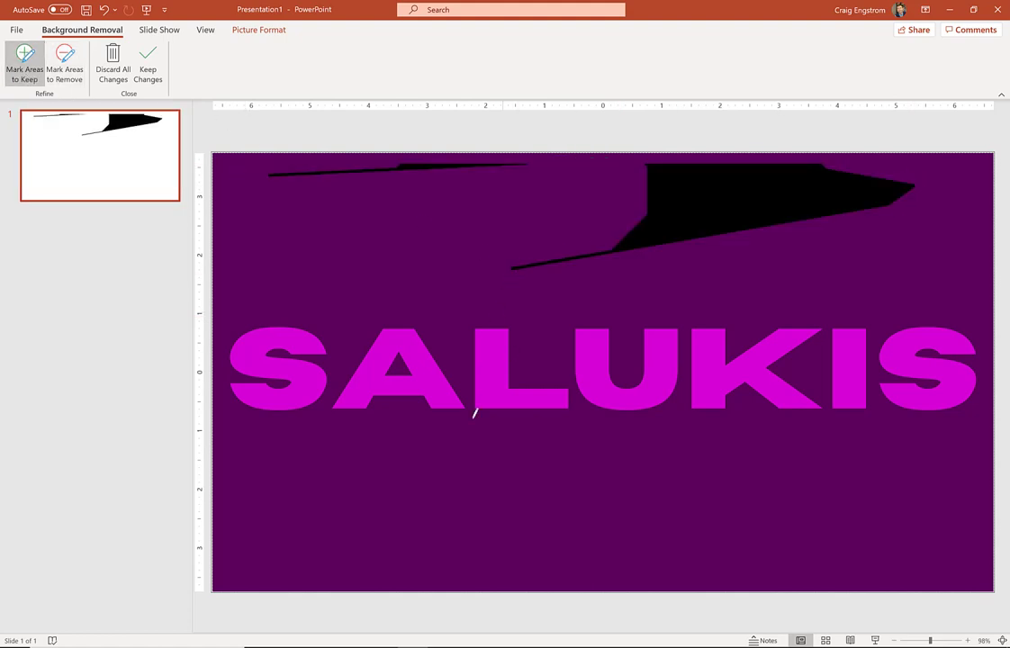
left_click_drag(381, 522, 700, 478)
mouse_move(334, 206)
left_mouse_down()
mouse_move(482, 216)
mouse_move(309, 255)
left_mouse_up()
left_click_drag(938, 176, 907, 334)
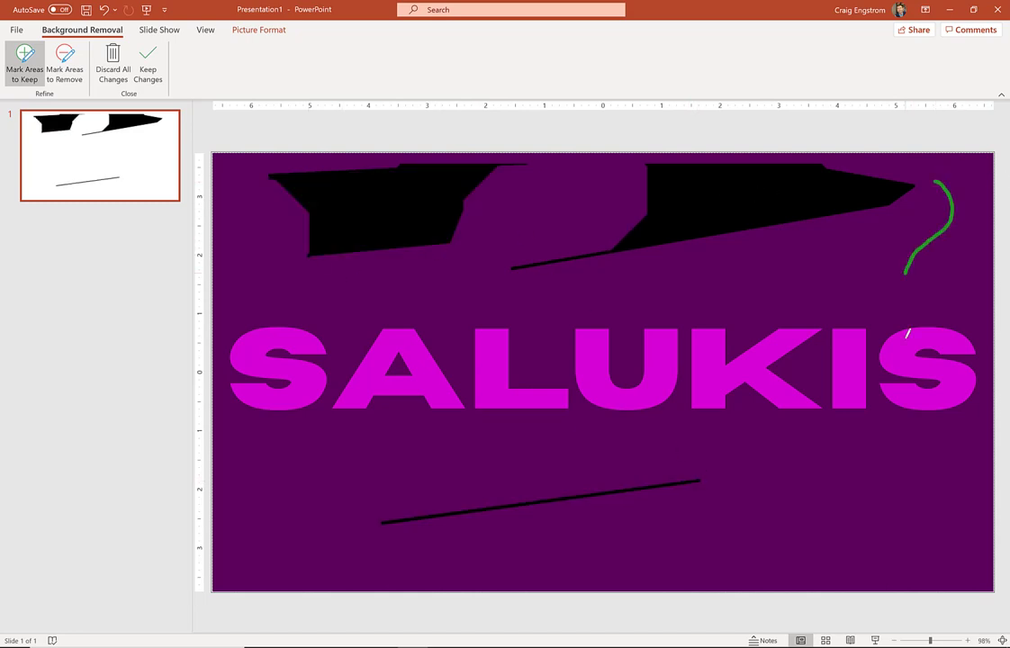
mouse_move(883, 452)
left_mouse_down()
mouse_move(884, 529)
mouse_move(515, 560)
mouse_move(249, 509)
mouse_move(512, 484)
mouse_move(879, 493)
mouse_move(873, 543)
left_mouse_up()
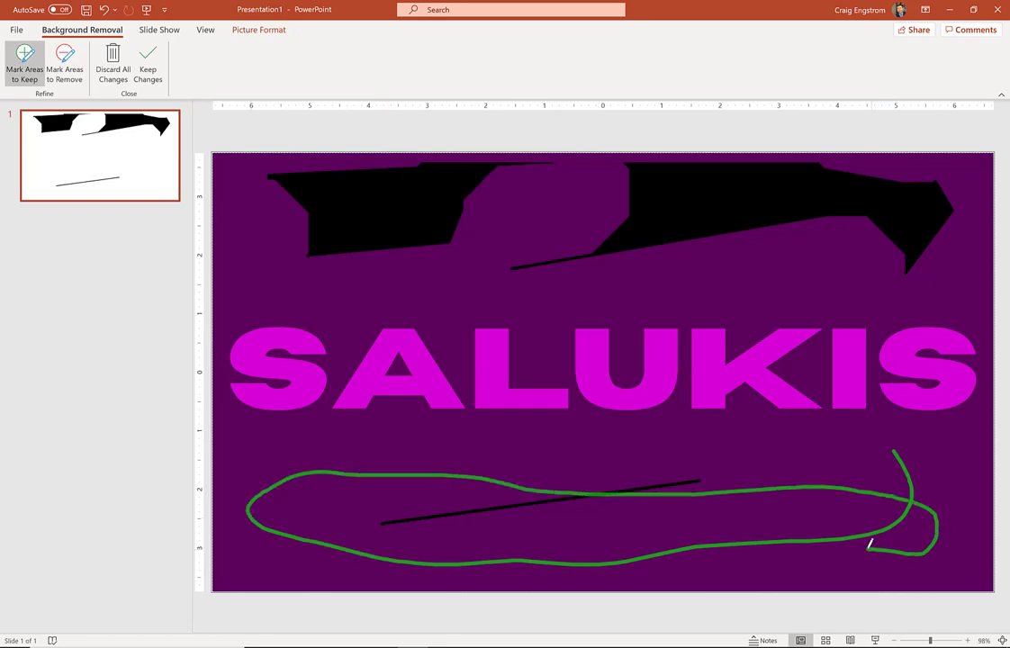
left_click_drag(954, 447, 952, 531)
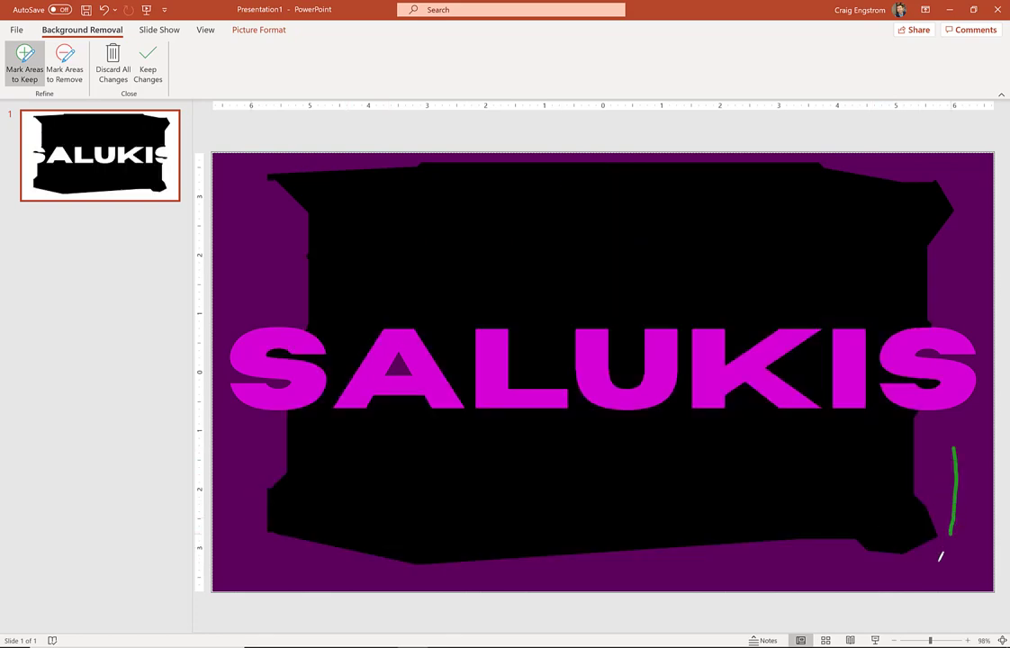
Step: Keep the remaining edge background and the triangle gaps inside A and K
left_click_drag(851, 154, 990, 162)
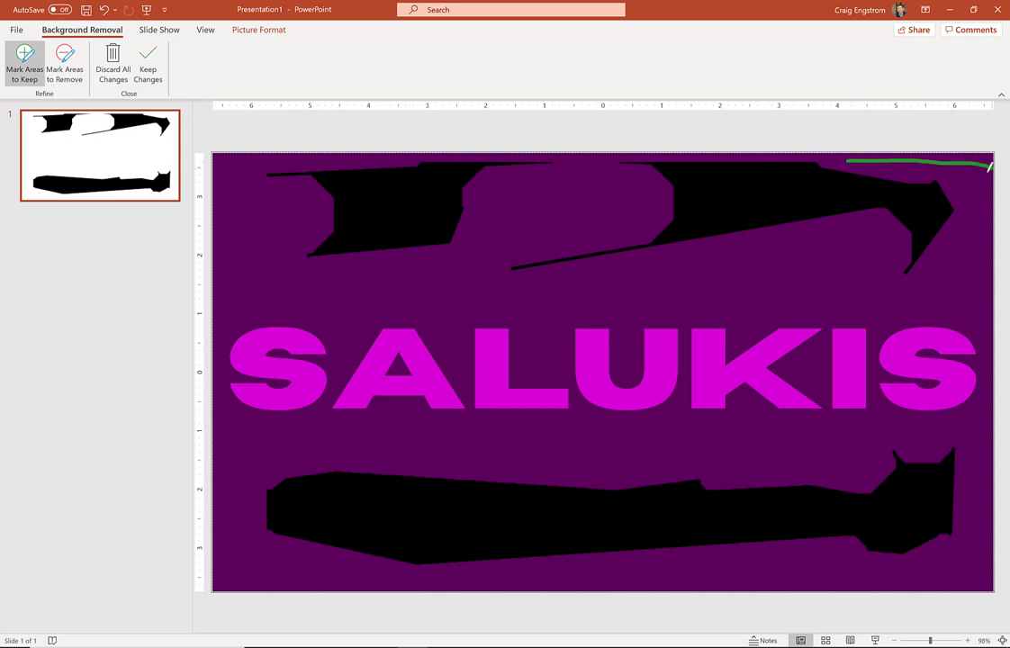
mouse_move(537, 183)
left_mouse_down()
mouse_move(415, 229)
mouse_move(392, 260)
left_mouse_up()
left_click_drag(238, 180, 216, 283)
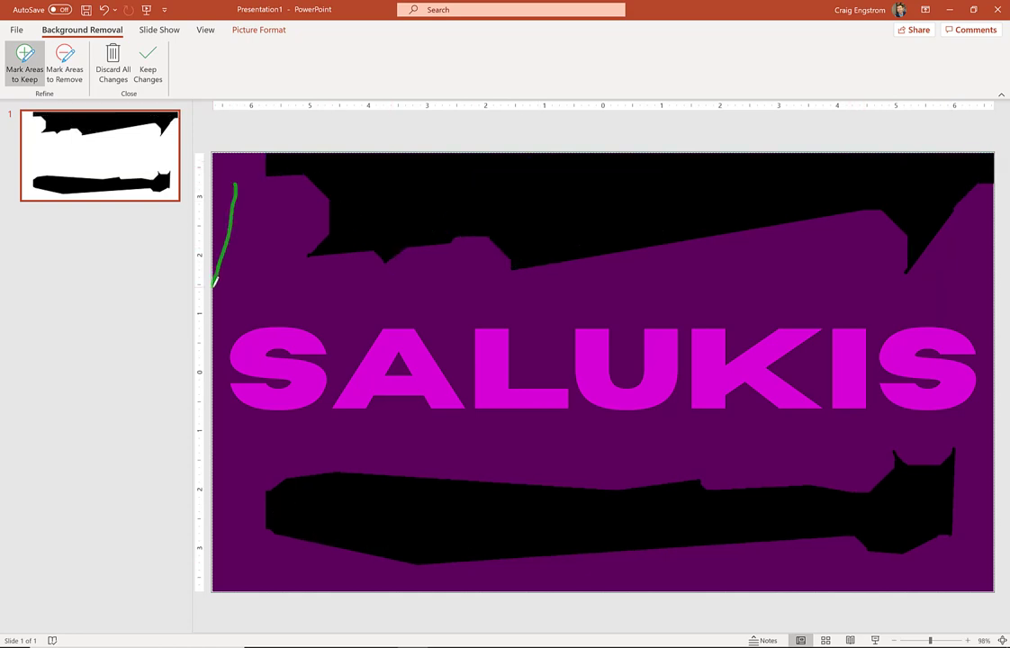
left_click_drag(254, 556, 343, 554)
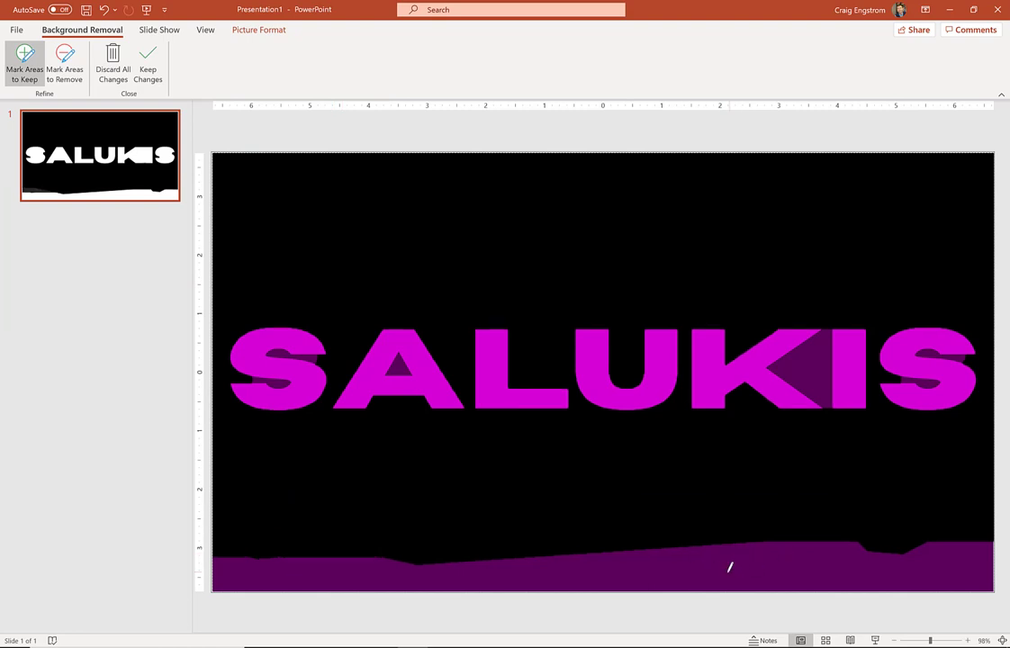
left_click_drag(716, 572, 827, 562)
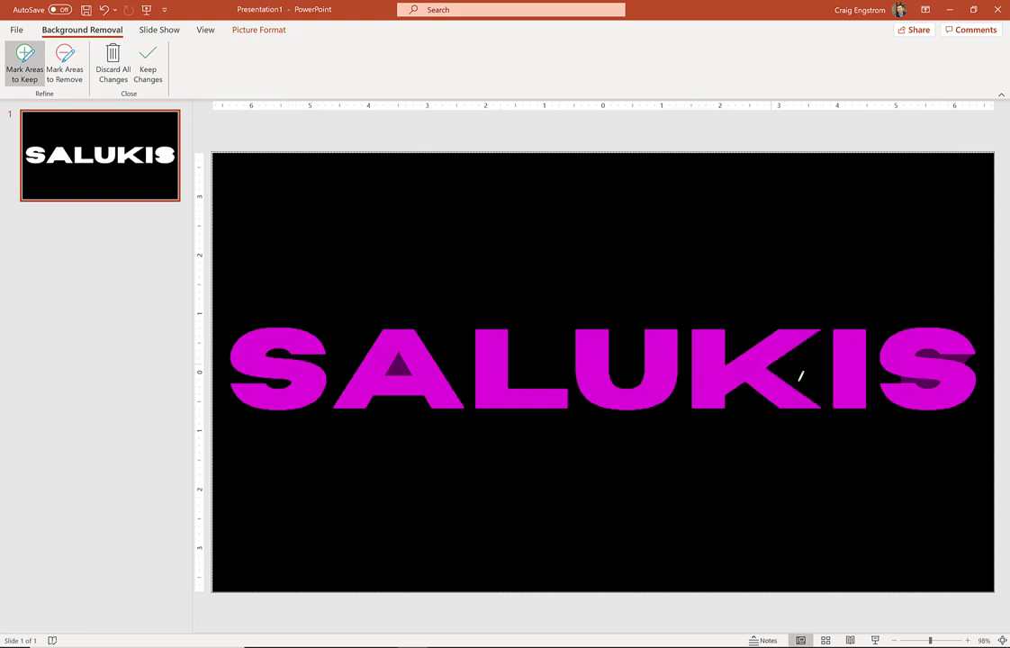
left_click(408, 378)
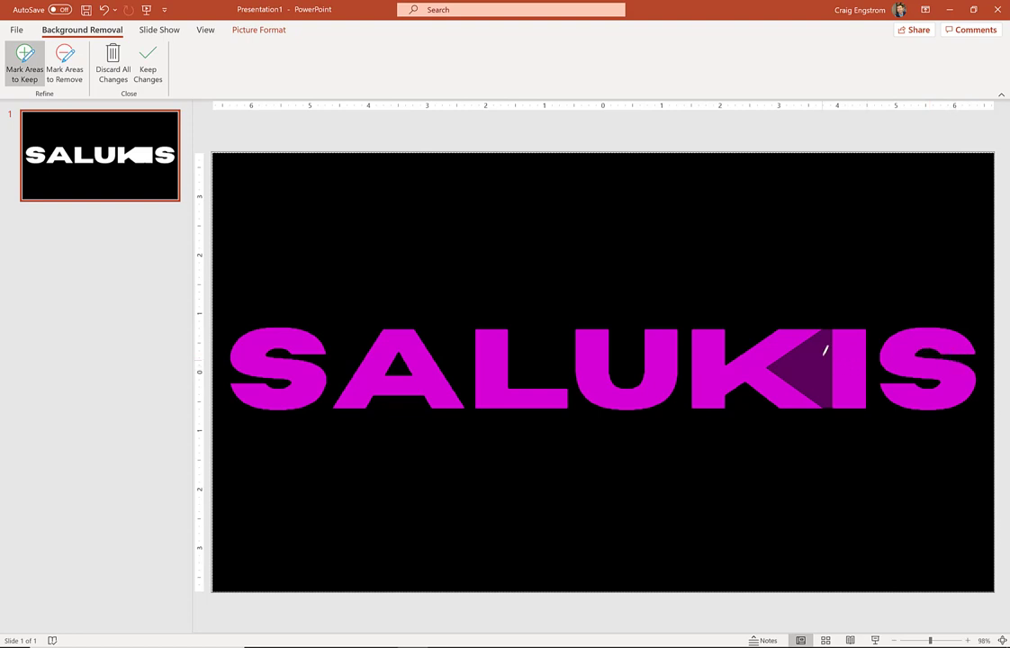
left_click_drag(815, 370, 817, 371)
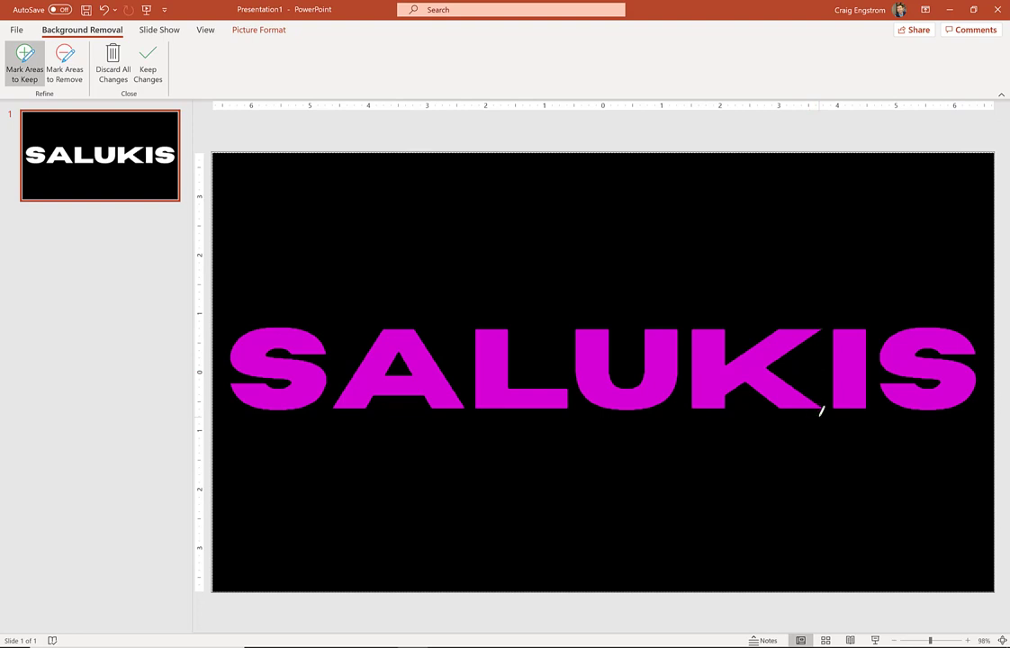
Step: Keep the background removal so the SALUKIS letters turn see-through, and save the picture as a PNG
left_click(147, 63)
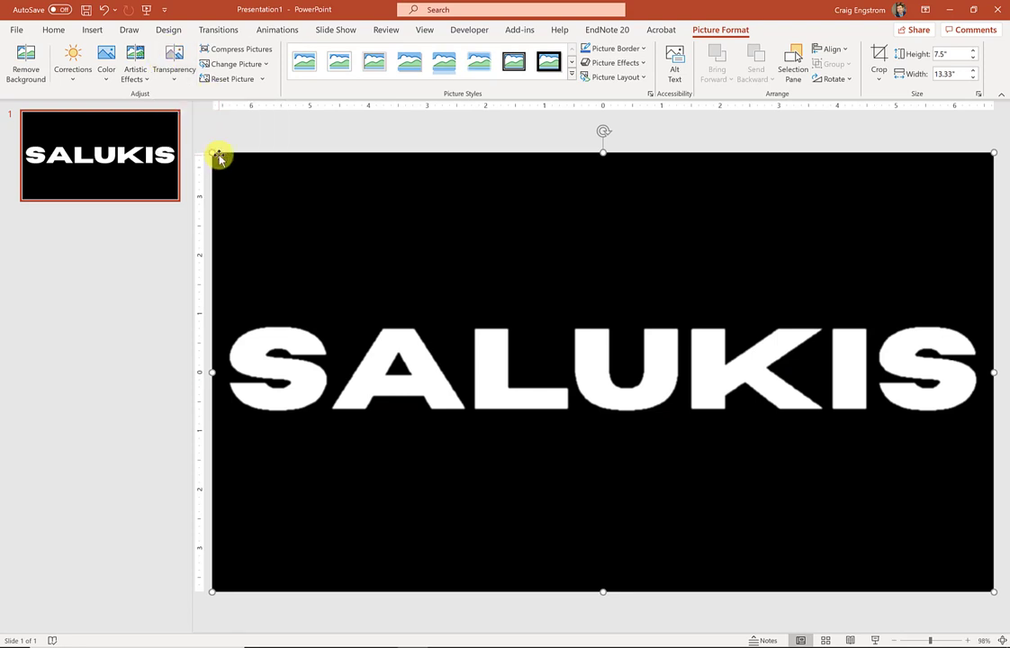
right_click(388, 228)
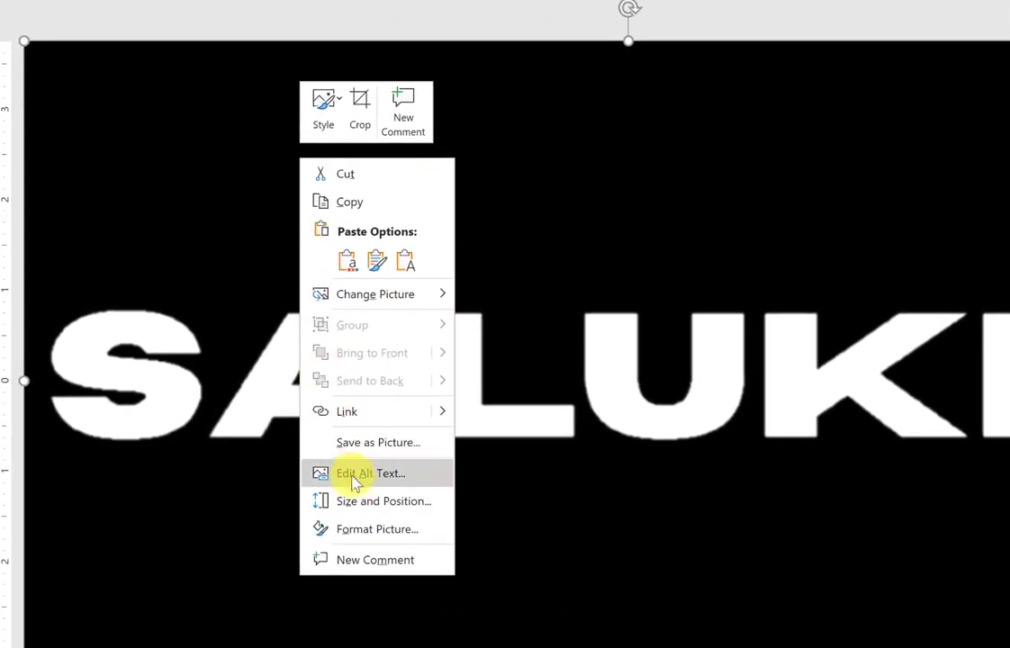
left_click(360, 444)
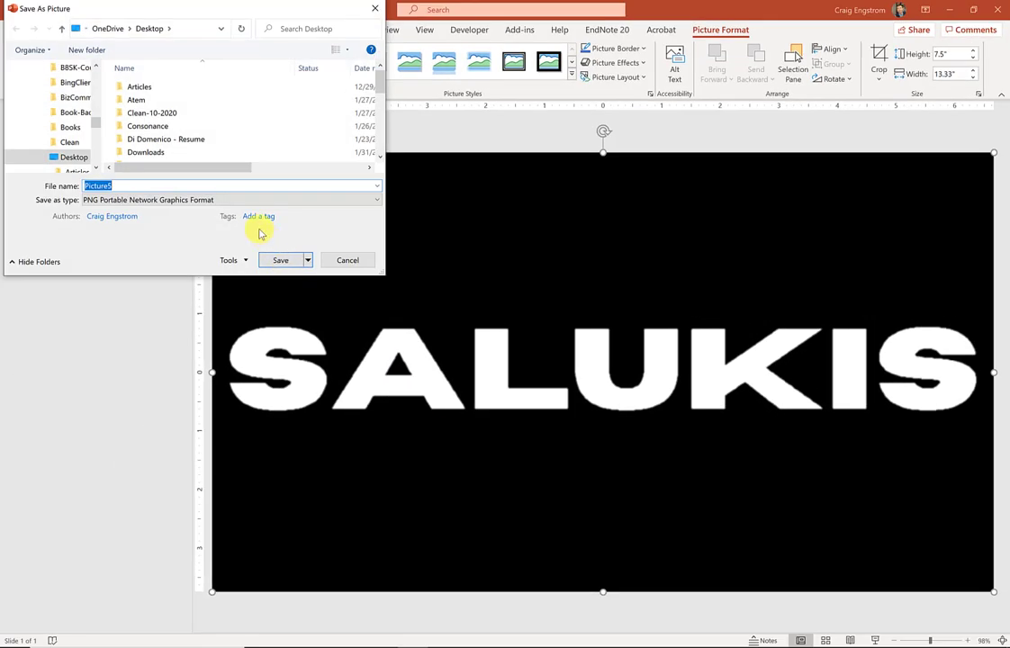
left_click(275, 260)
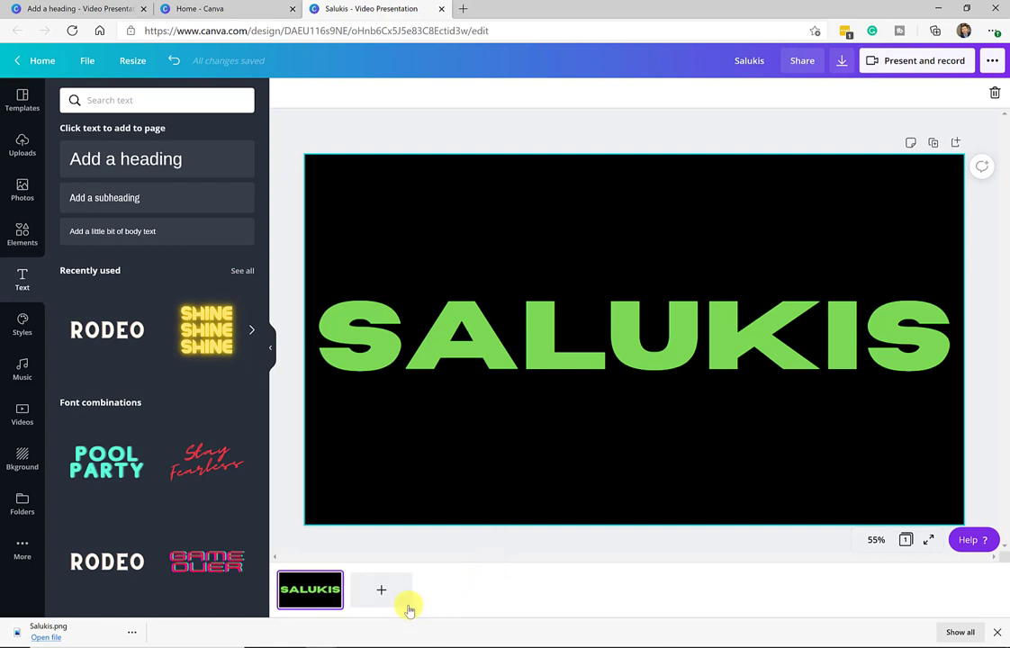
Step: Add a white-background second page to the Salukis design, then uncover the desktop behind the browser
left_click(390, 594)
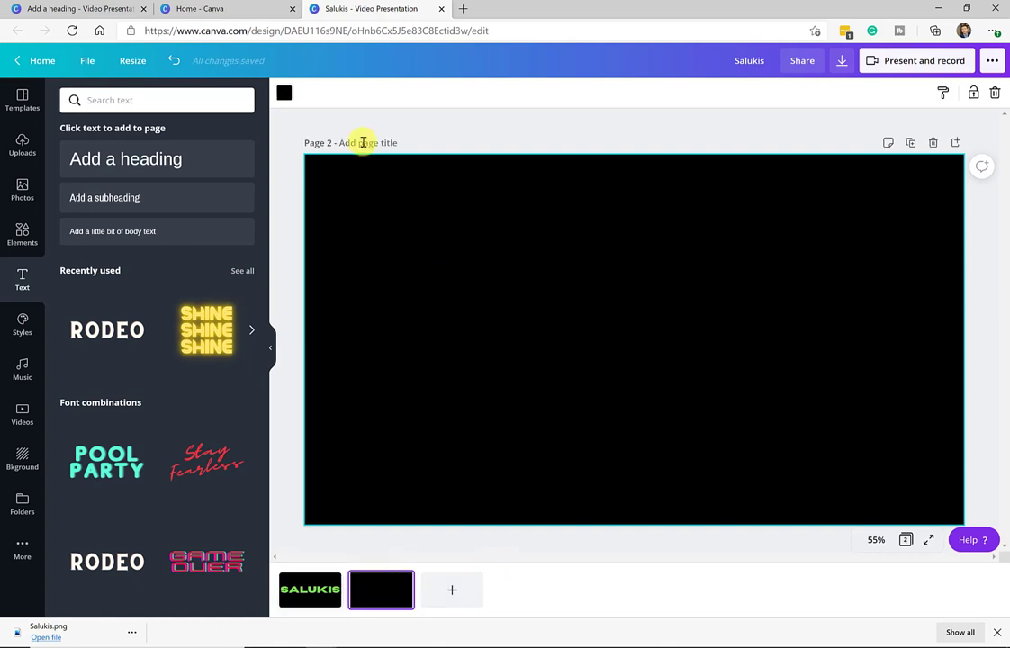
left_click(284, 94)
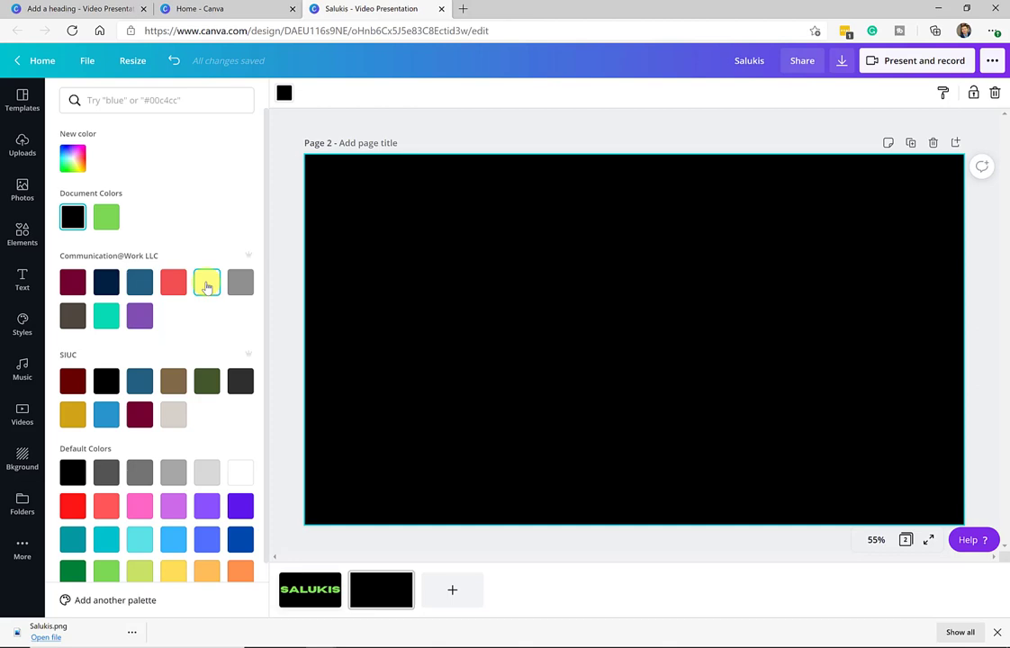
left_click(206, 284)
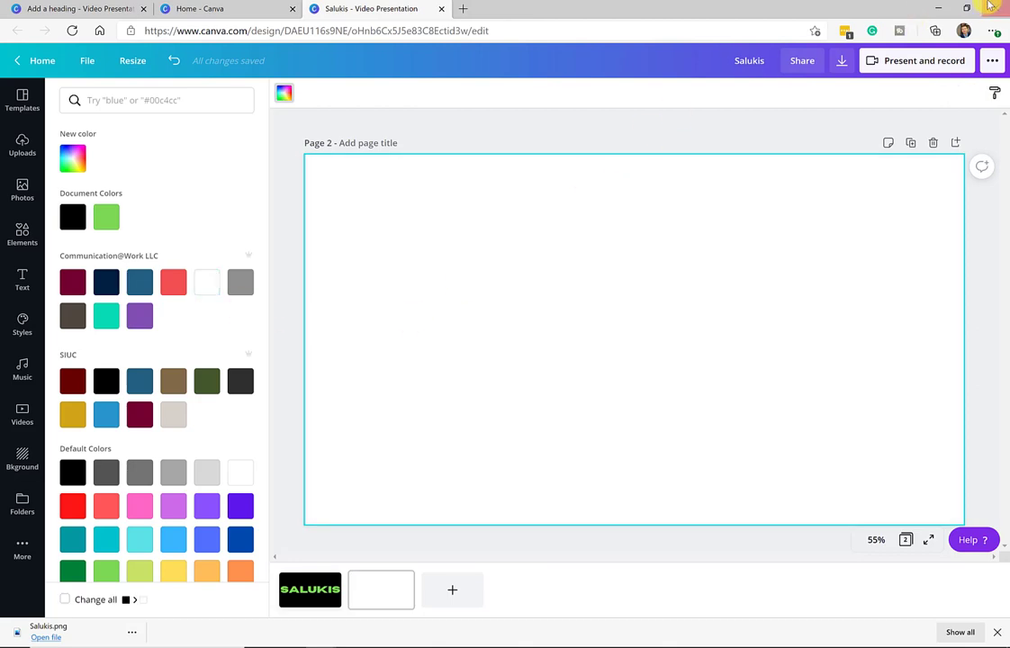
left_click(945, 10)
left_click(947, 11)
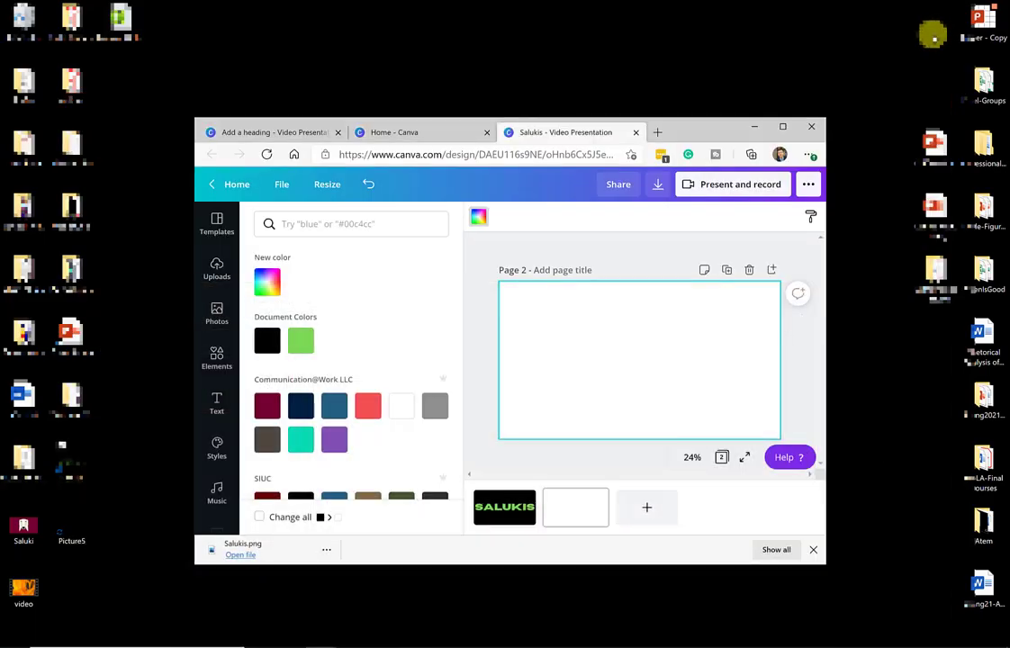
Step: Upload Picture5 from the desktop, place it on page 2, and maximize the browser
left_click_drag(68, 531, 374, 402)
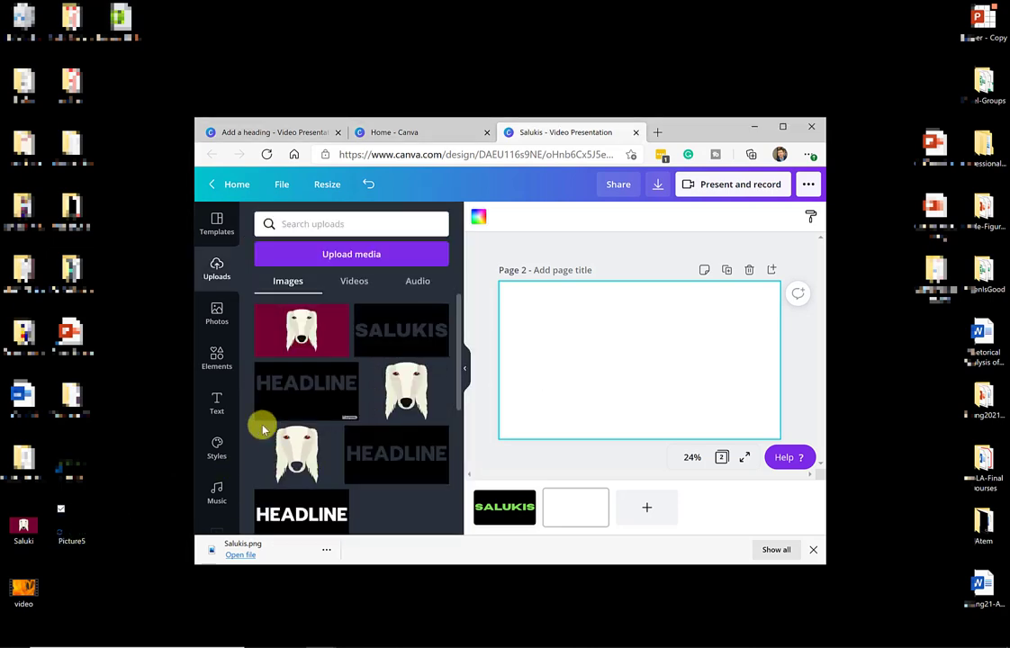
left_click_drag(296, 329, 574, 337)
left_click(782, 126)
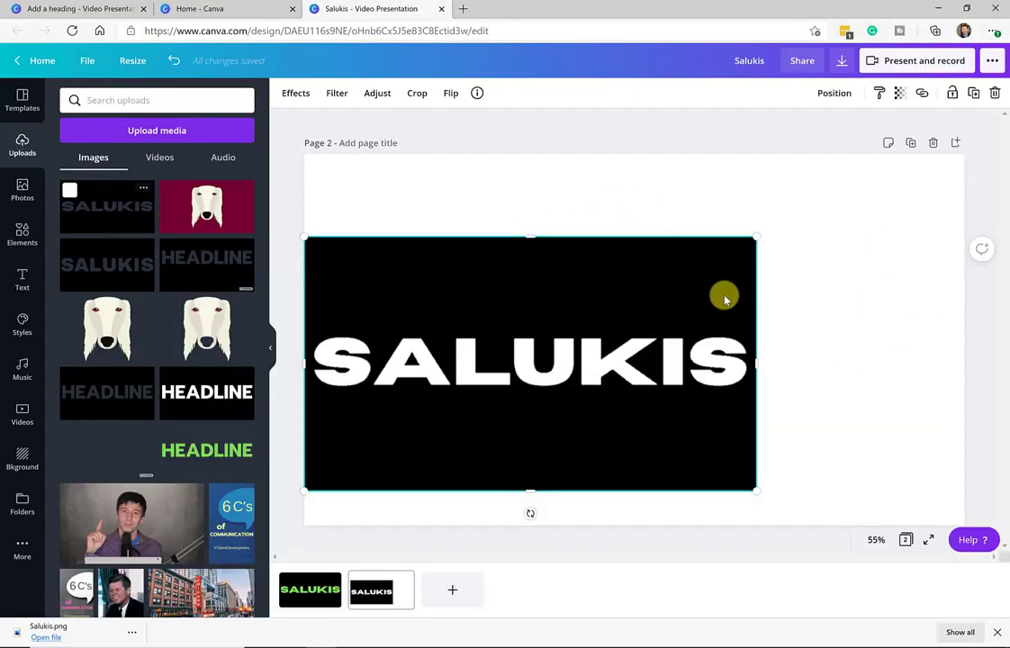
left_click(23, 414)
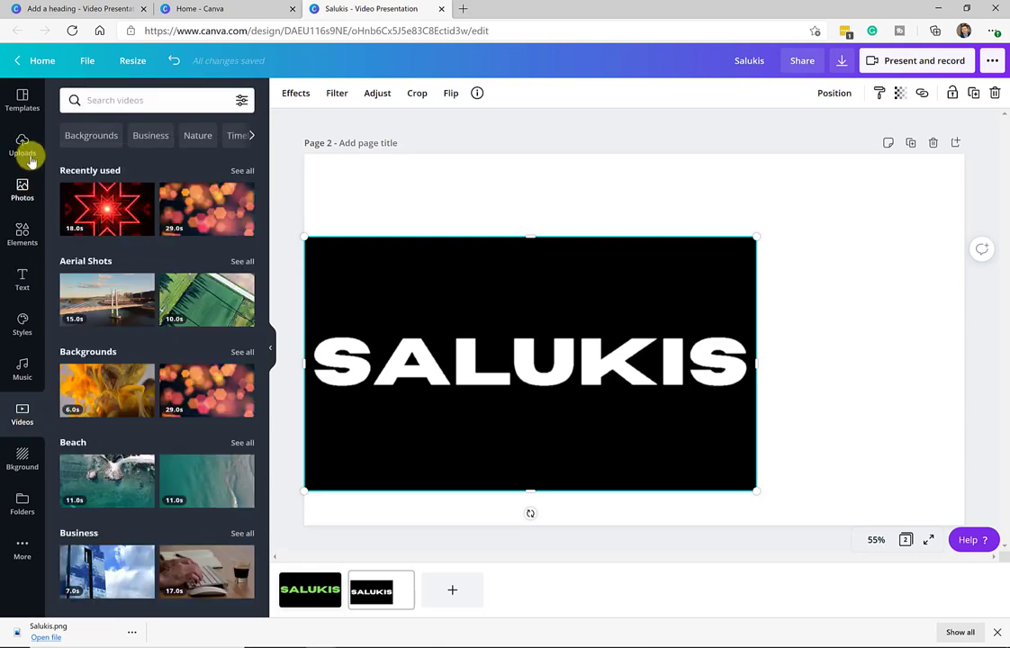
left_click(25, 146)
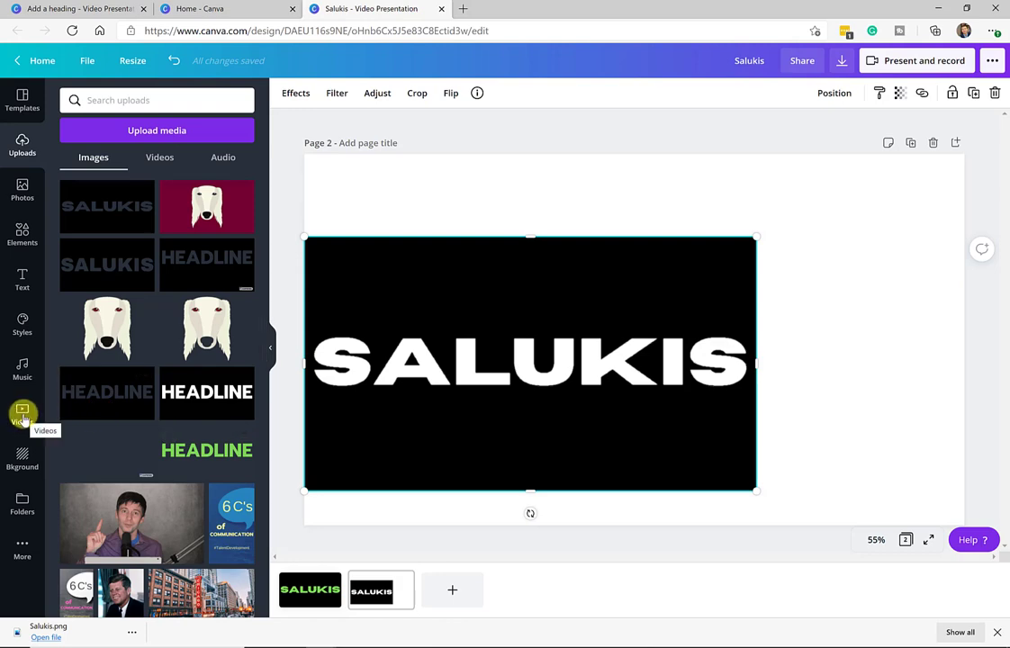
Step: Set the orange bokeh video as page 2's background and enlarge the SALUKIS cut-out over it
left_click(22, 417)
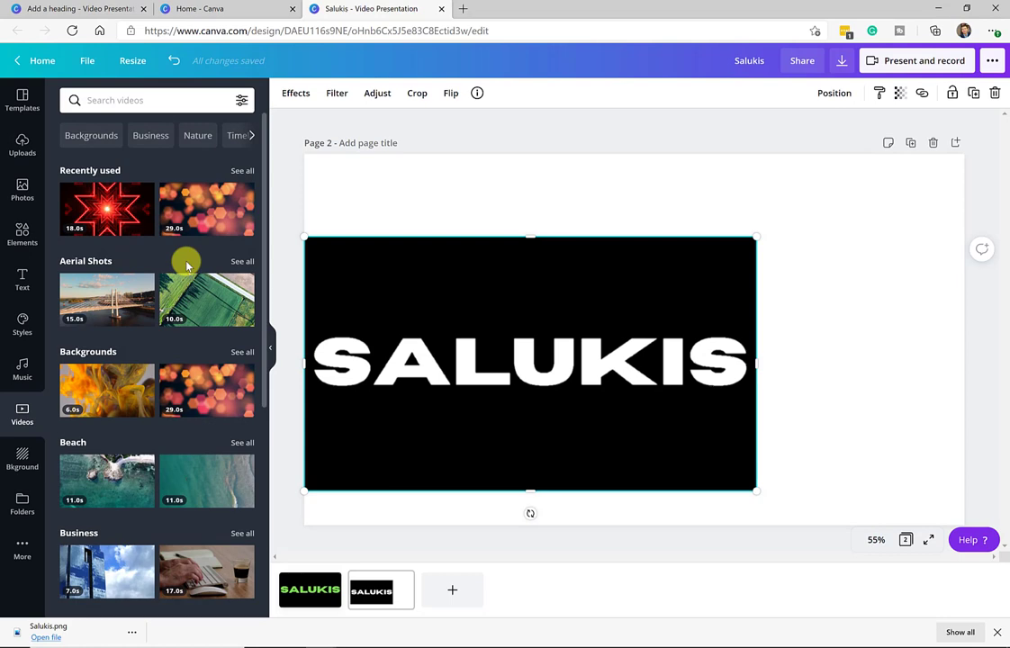
mouse_move(204, 216)
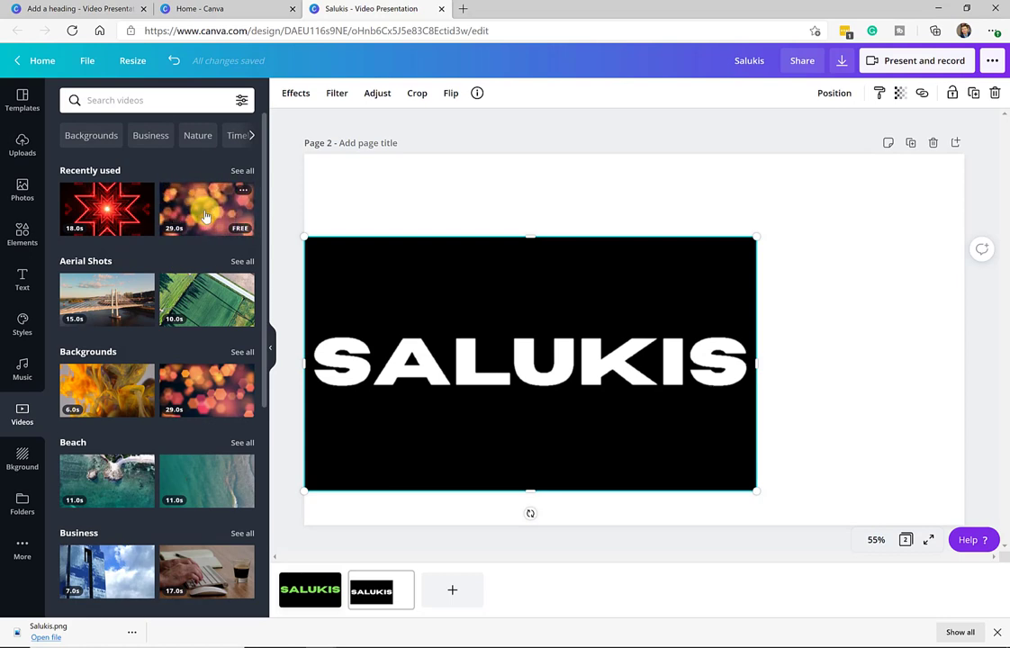
left_click_drag(204, 216, 392, 180)
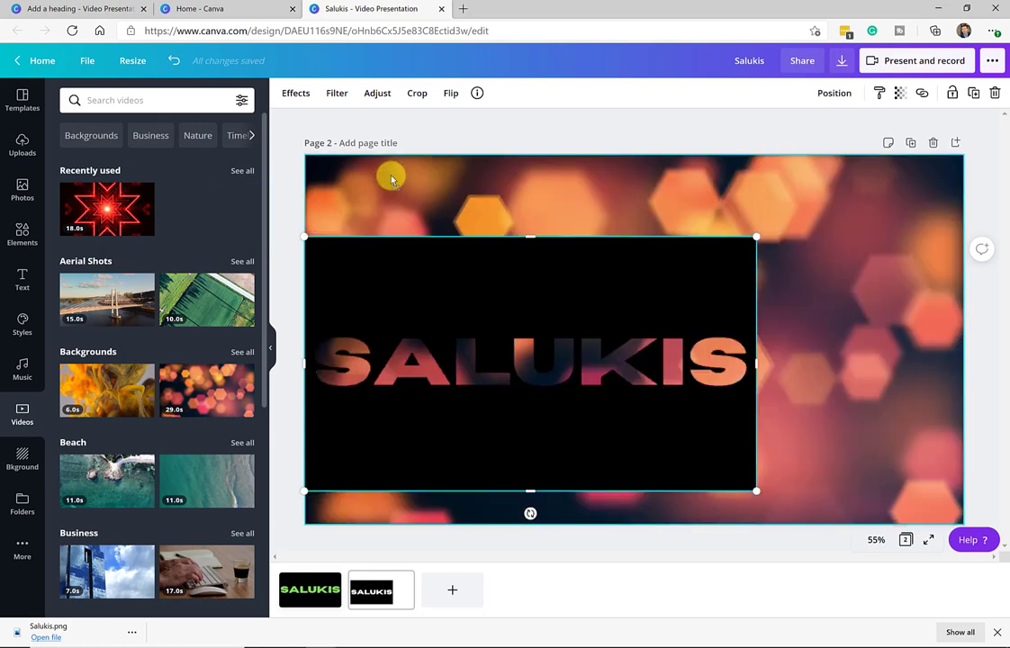
left_click_drag(523, 274, 522, 196)
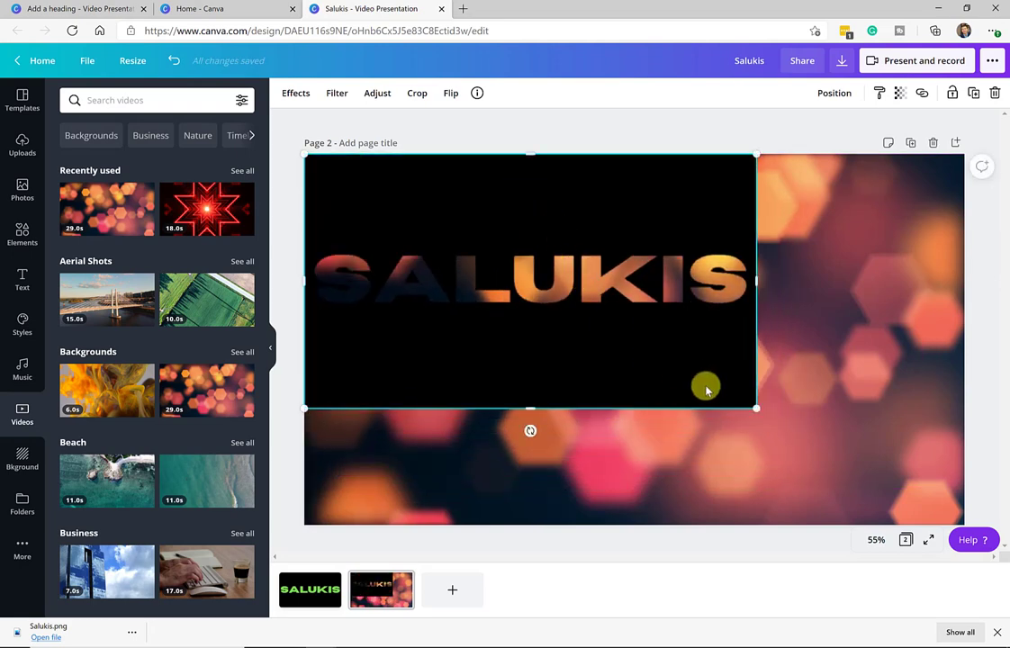
left_click_drag(759, 410, 962, 528)
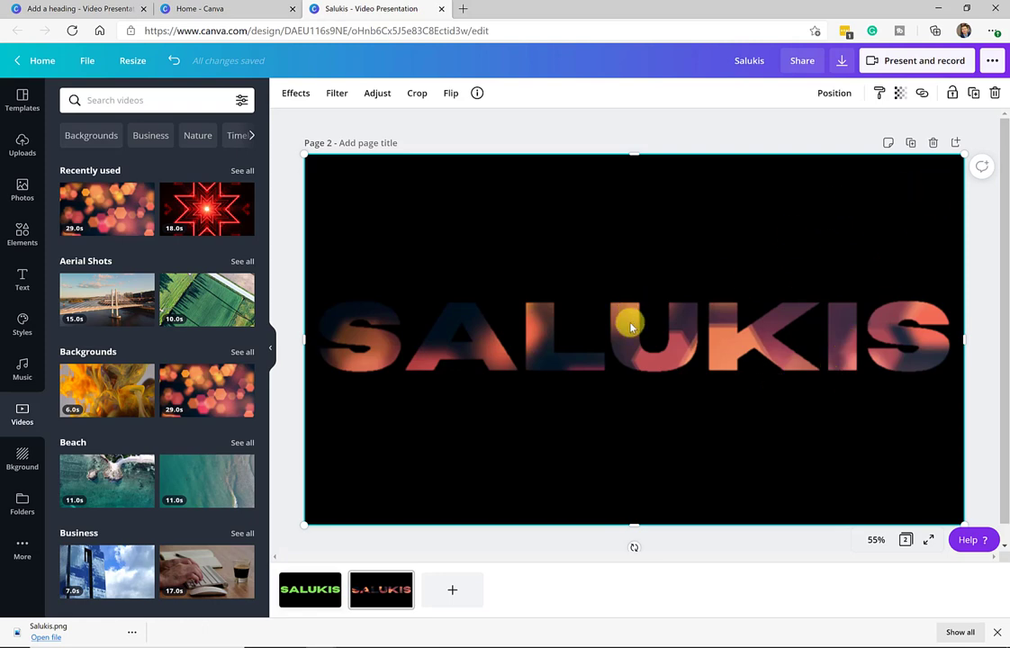
Step: Start a full-screen presentation of the Salukis design from the top-right menu
left_click(991, 61)
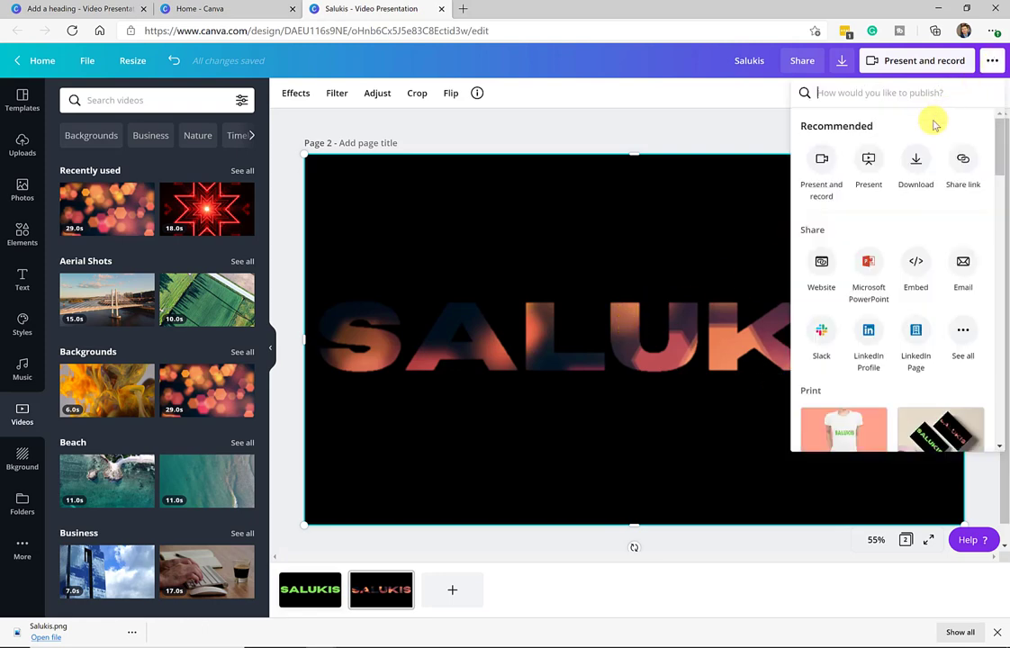
left_click(869, 159)
left_click(879, 179)
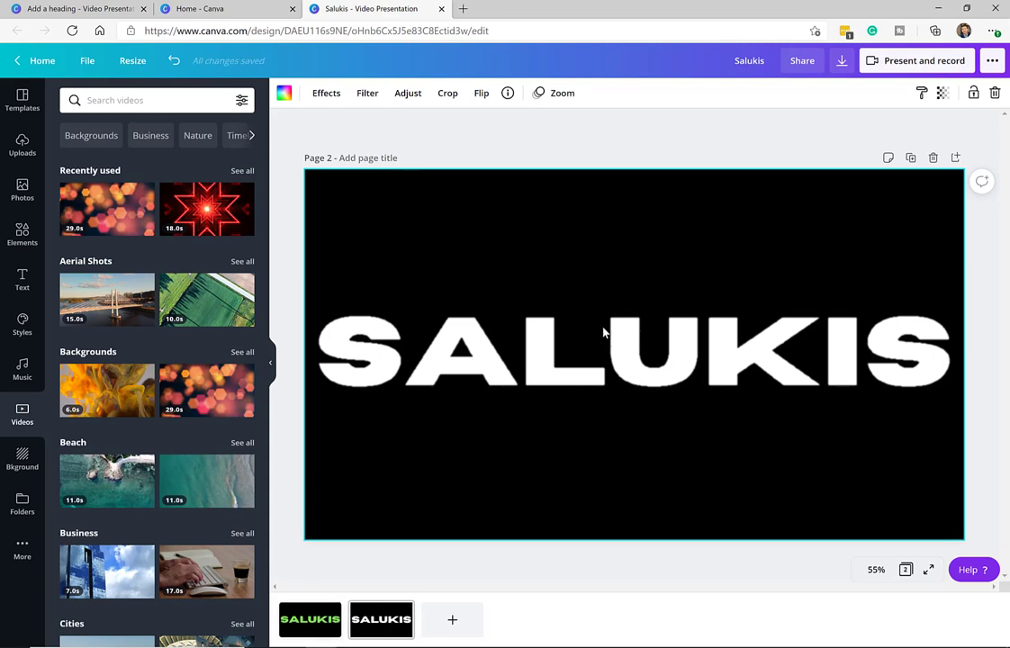
Step: Undo to restore the bokeh video behind the letters, play it to preview, then deselect
key("ctrl+z")
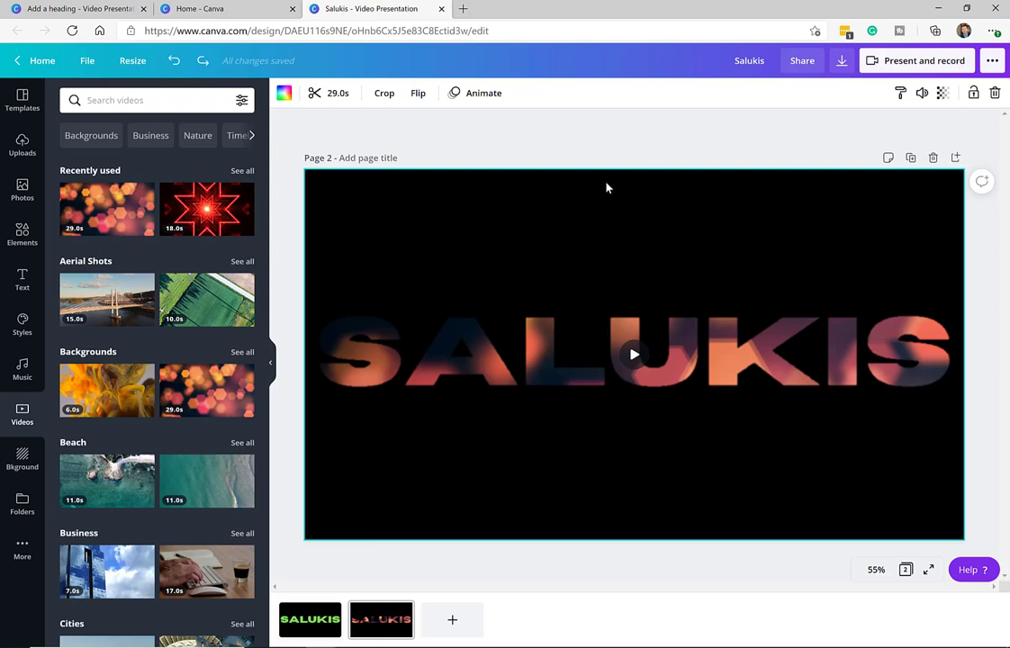
left_click(633, 354)
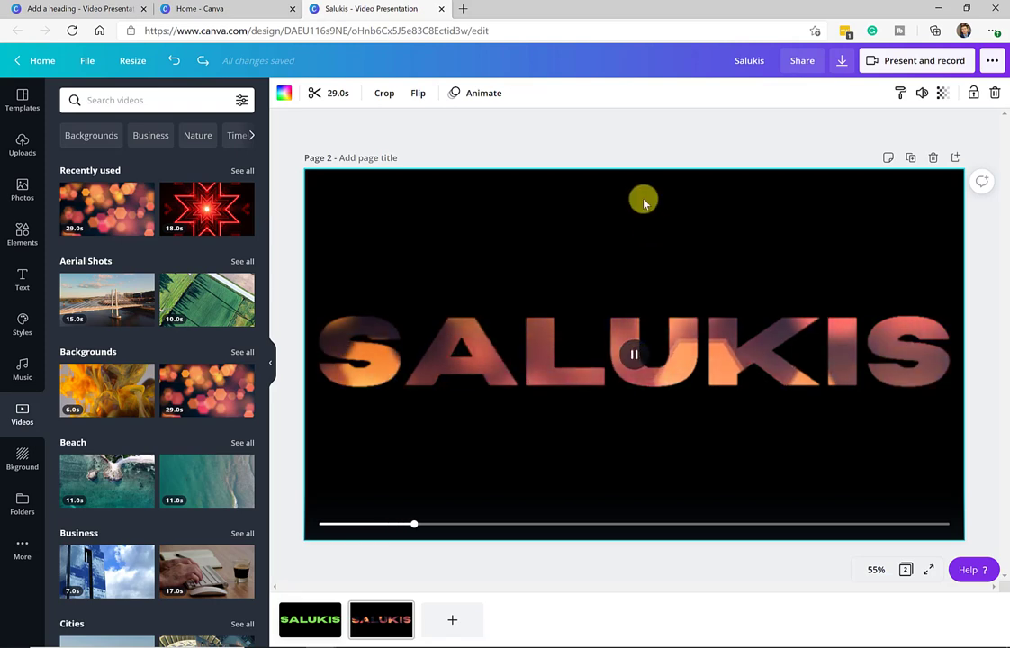
left_click(633, 154)
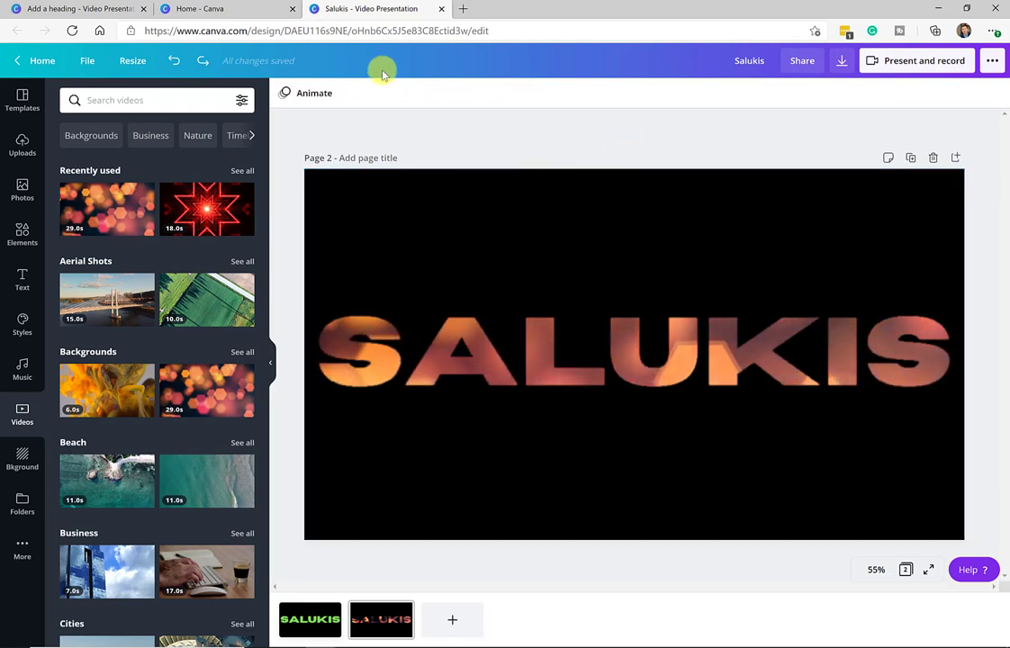
Step: Inspect the saluki-over-grass page in Add a heading, then add a blank page 3 to Salukis
left_click(117, 7)
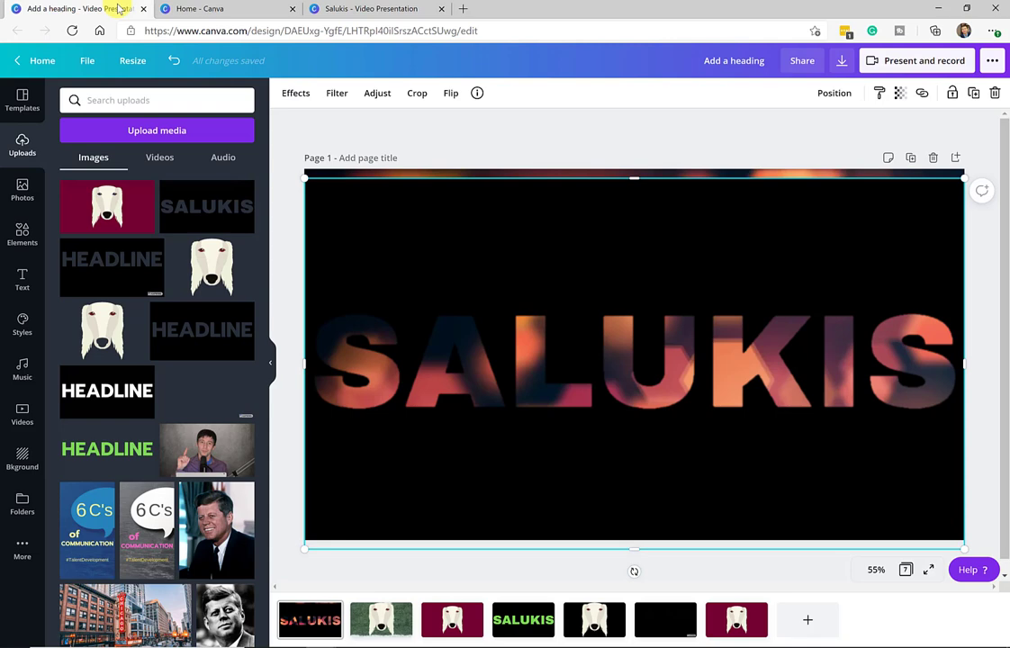
left_click(369, 621)
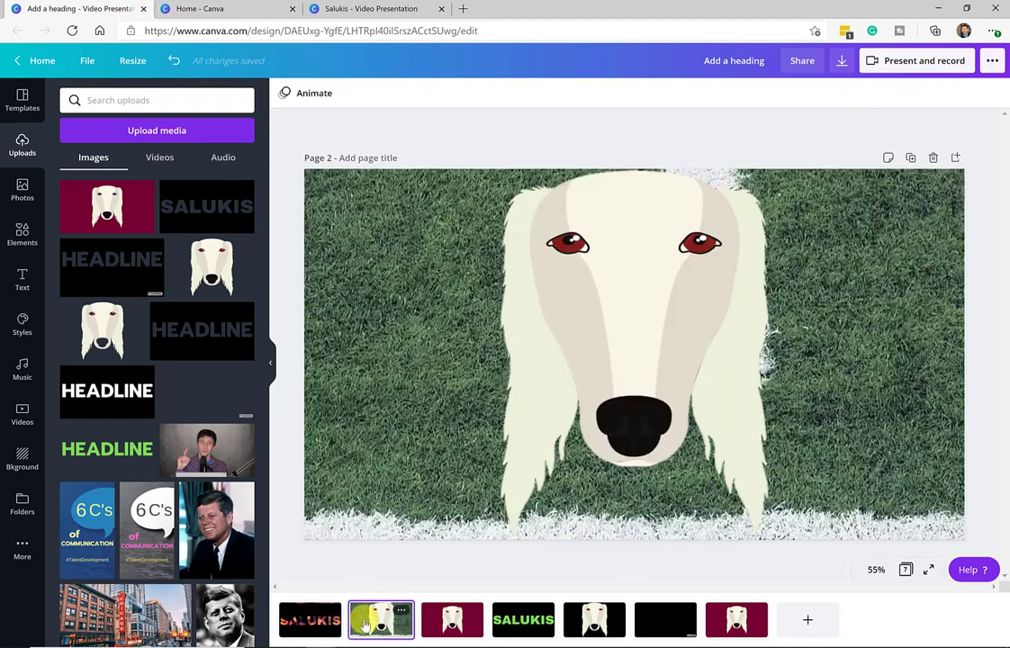
left_click(371, 511)
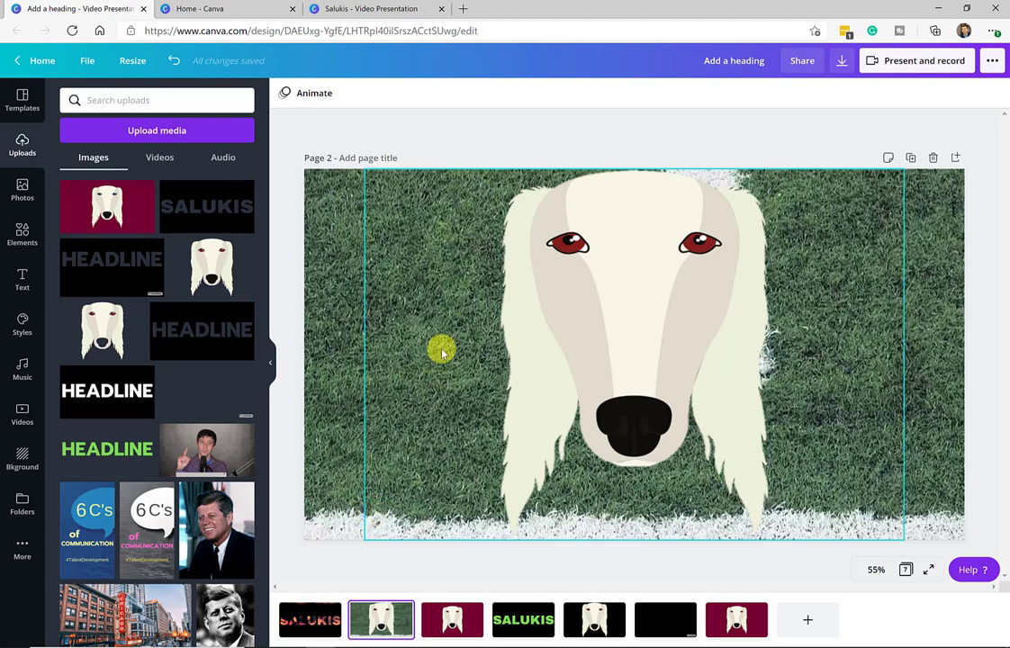
left_click(336, 8)
left_click(450, 616)
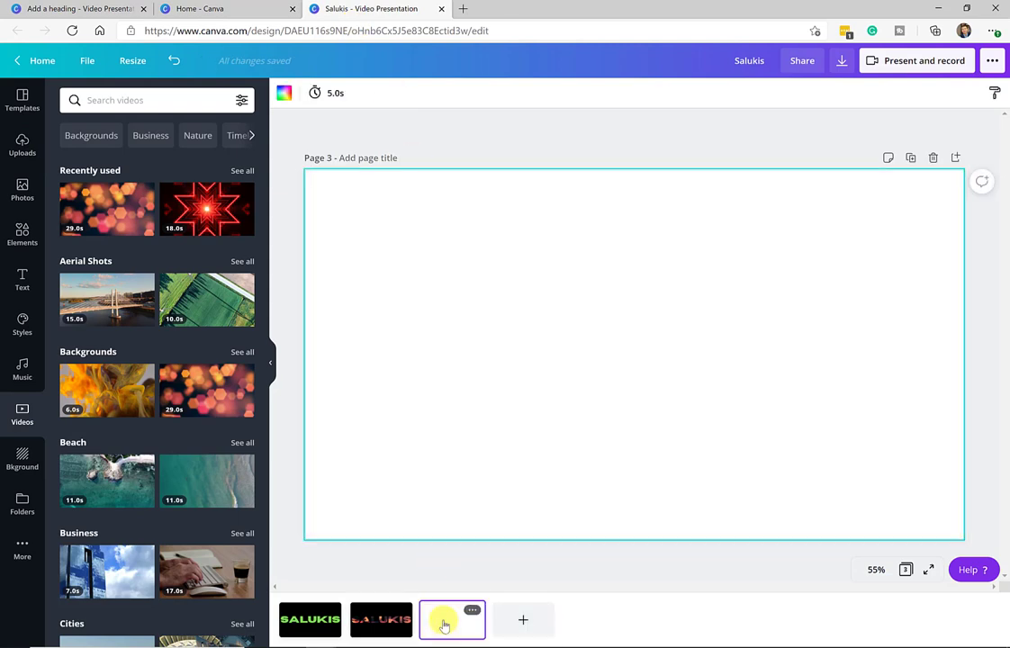
Step: Search the elements for 'saluki' and add the white saluki face graphic to page 3
left_click(22, 232)
left_click(132, 96)
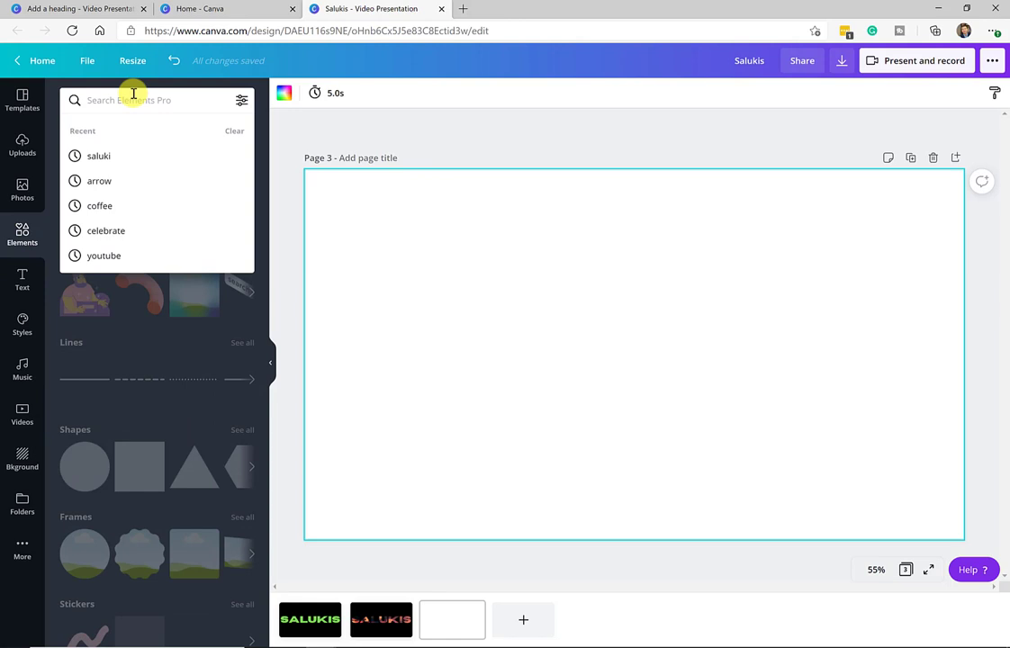
type("saluk")
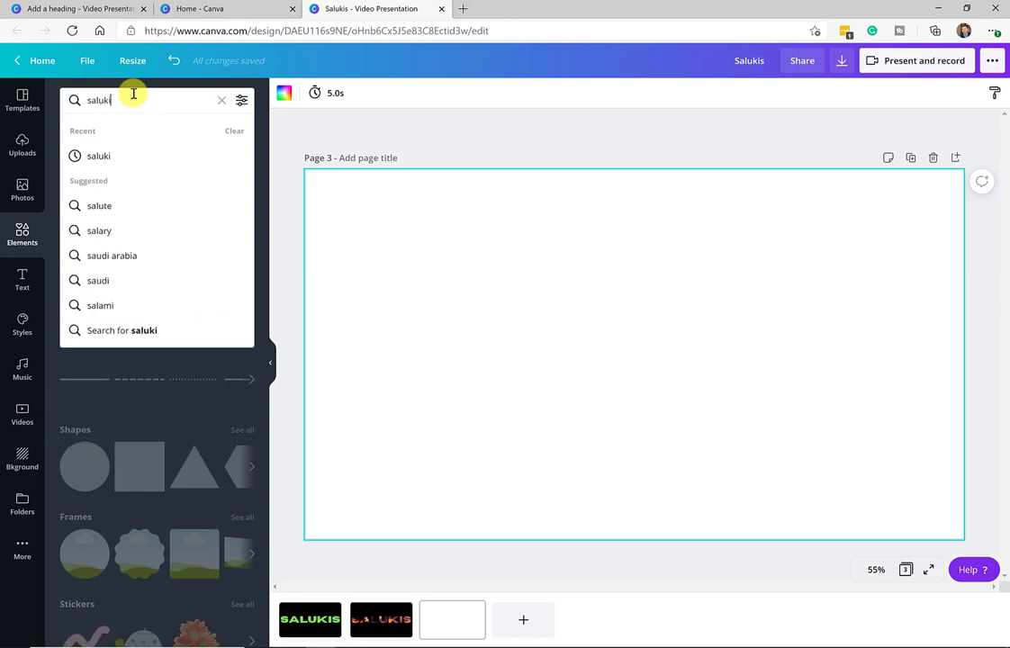
type("i")
key("Return")
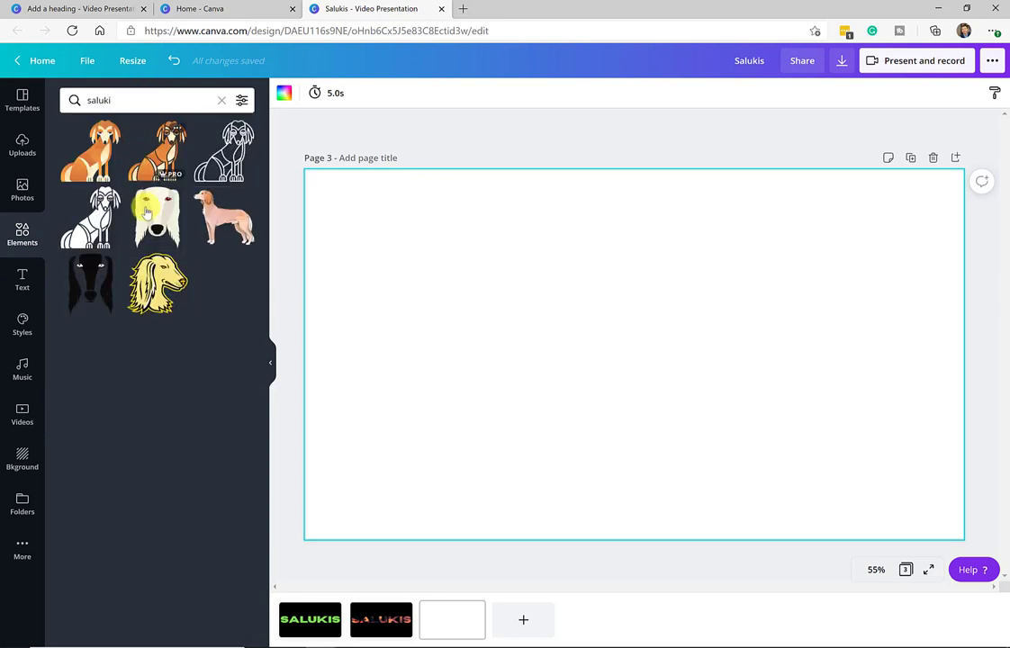
left_click(148, 213)
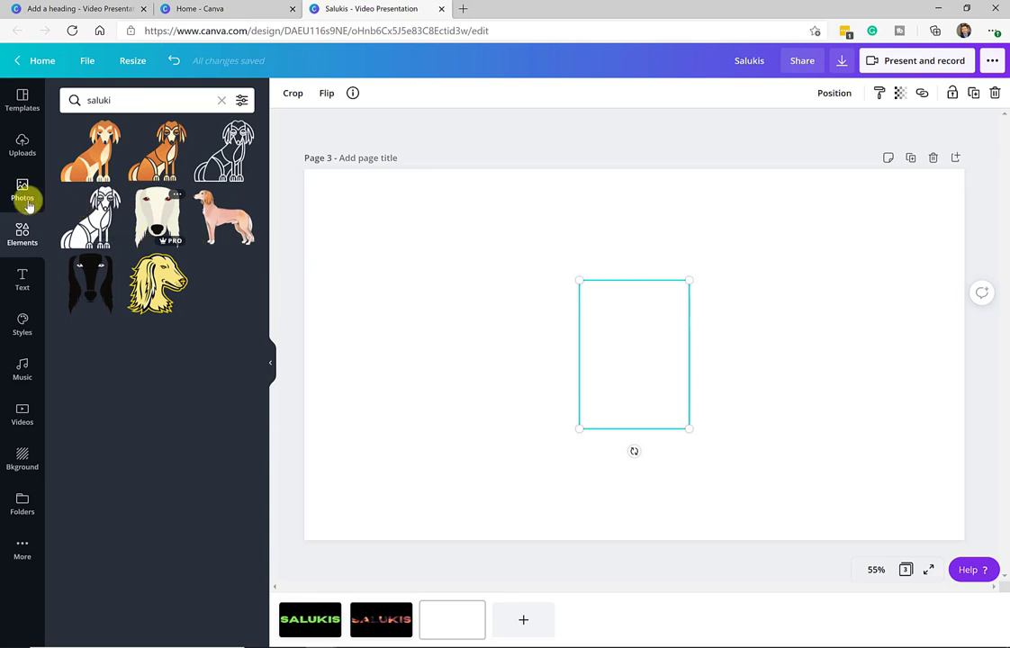
left_click(21, 412)
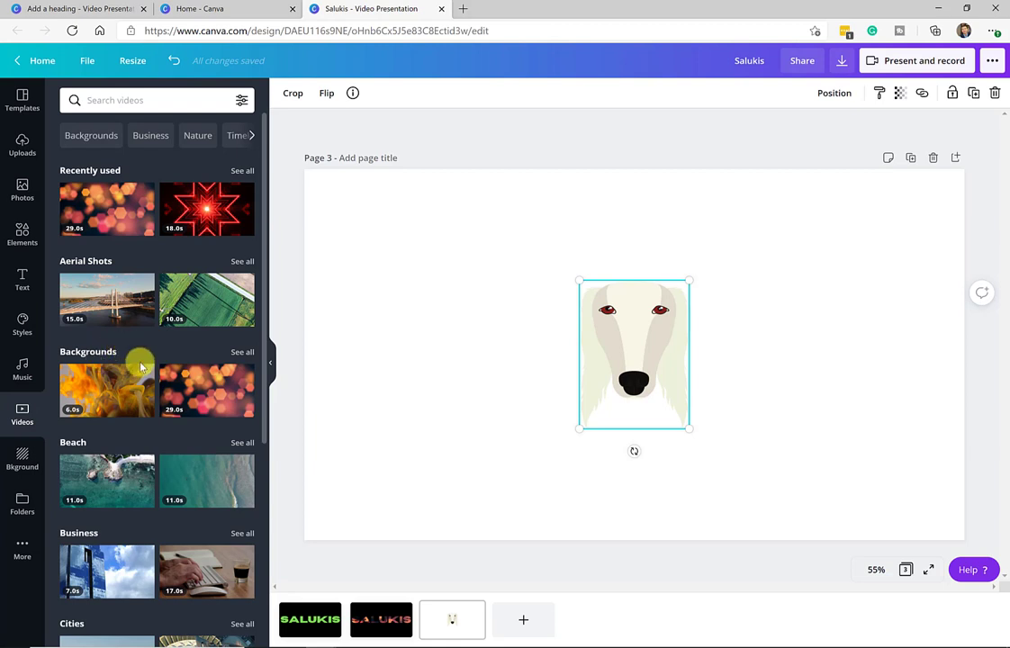
Step: Search videos for 'football' and make the grass-field clip page 3's background
left_click(147, 101)
type("footb")
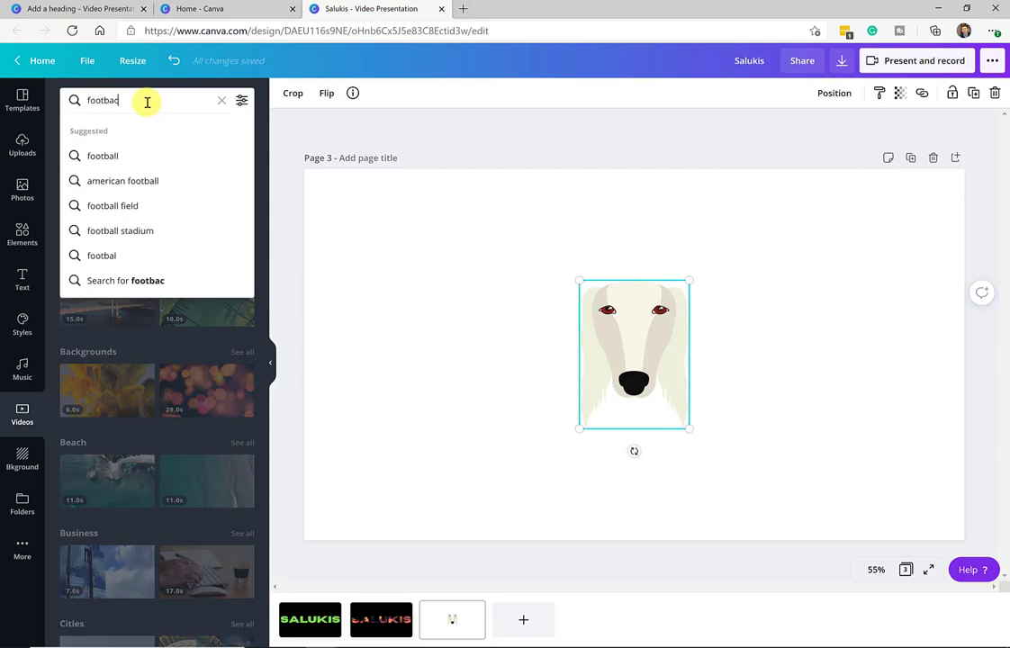
type("all")
key("Return")
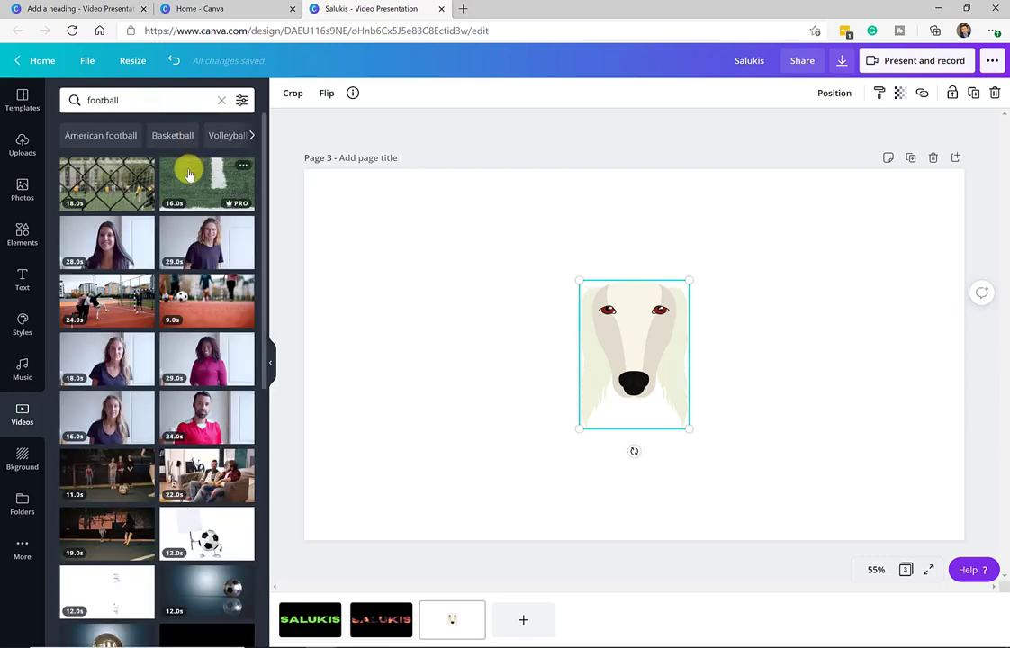
left_click_drag(189, 174, 332, 199)
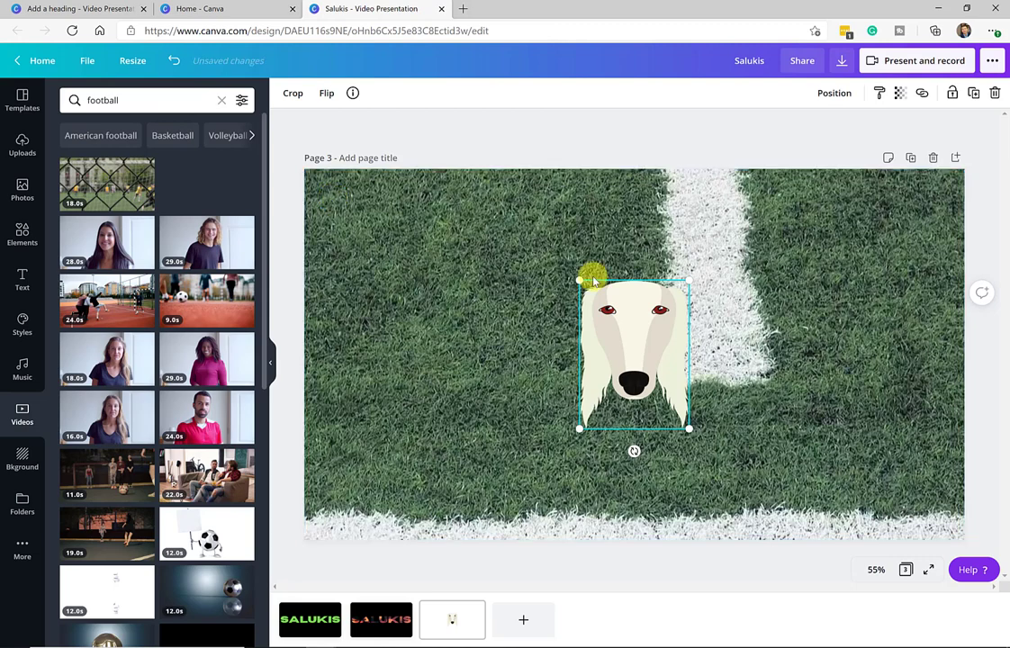
Step: Enlarge and centre the saluki face graphic, then play the grass-field background video
left_click_drag(577, 279, 487, 234)
left_click_drag(686, 426, 754, 515)
mouse_move(651, 344)
left_mouse_down()
mouse_move(665, 348)
mouse_move(651, 355)
mouse_move(667, 345)
left_mouse_up()
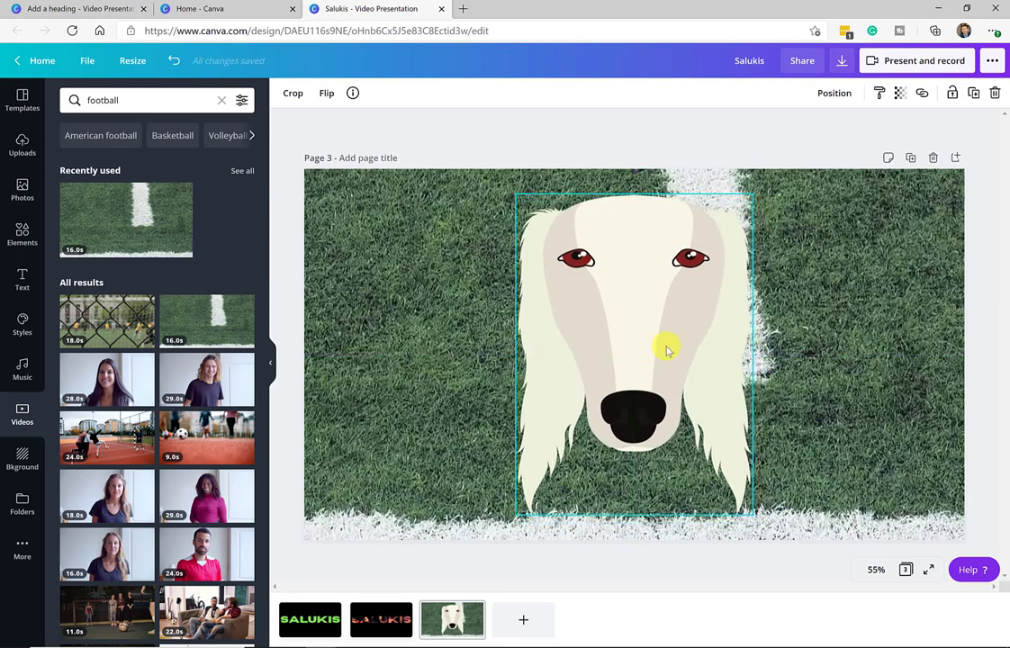
left_click(798, 325)
left_click(633, 355)
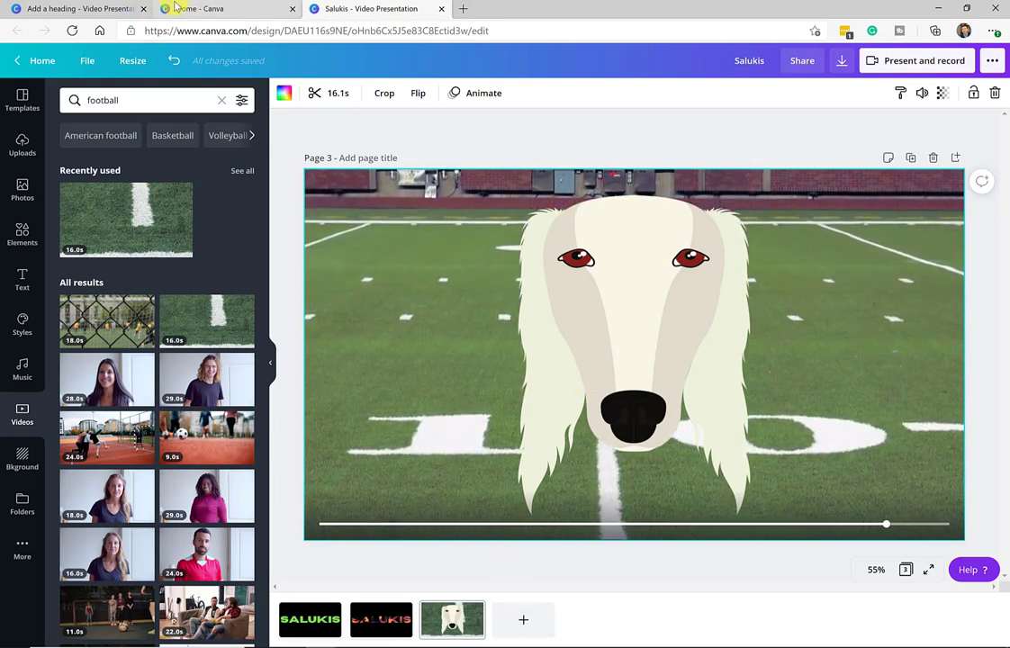
Step: Switch to the Add a heading design and view page 7's background remover note
left_click(101, 11)
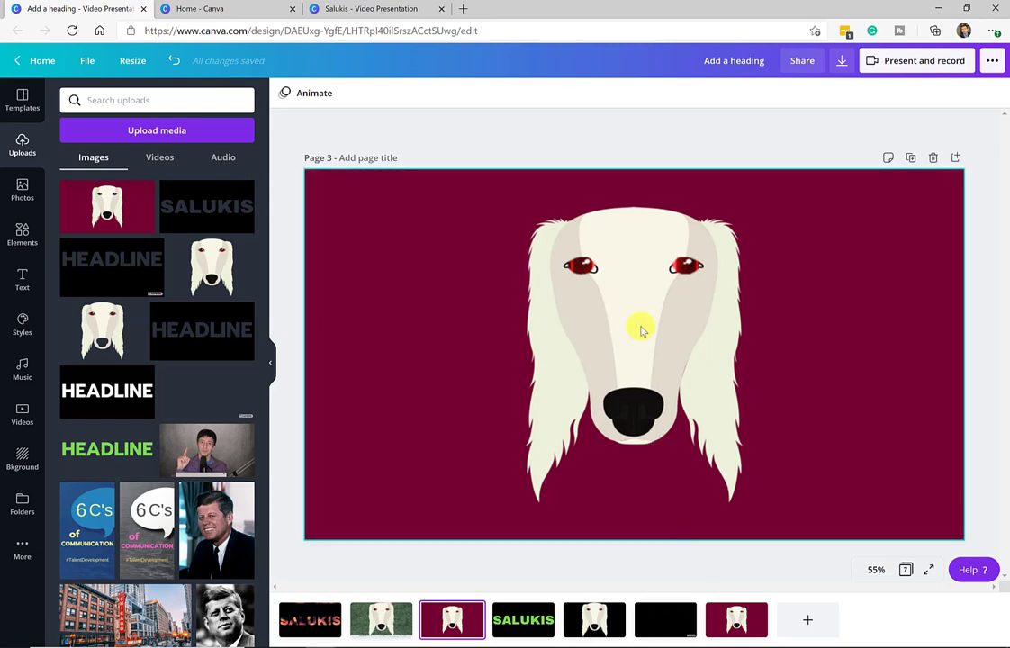
left_click(738, 619)
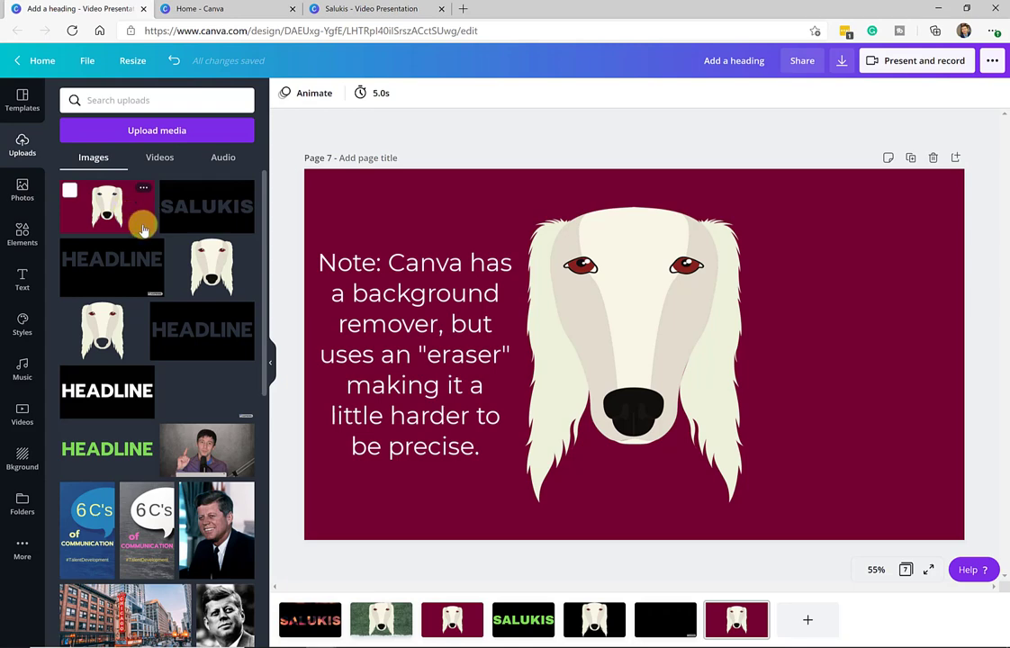
Step: Realign the maroon dog image over the neon laser video on page 3, then return to PowerPoint
left_click(450, 619)
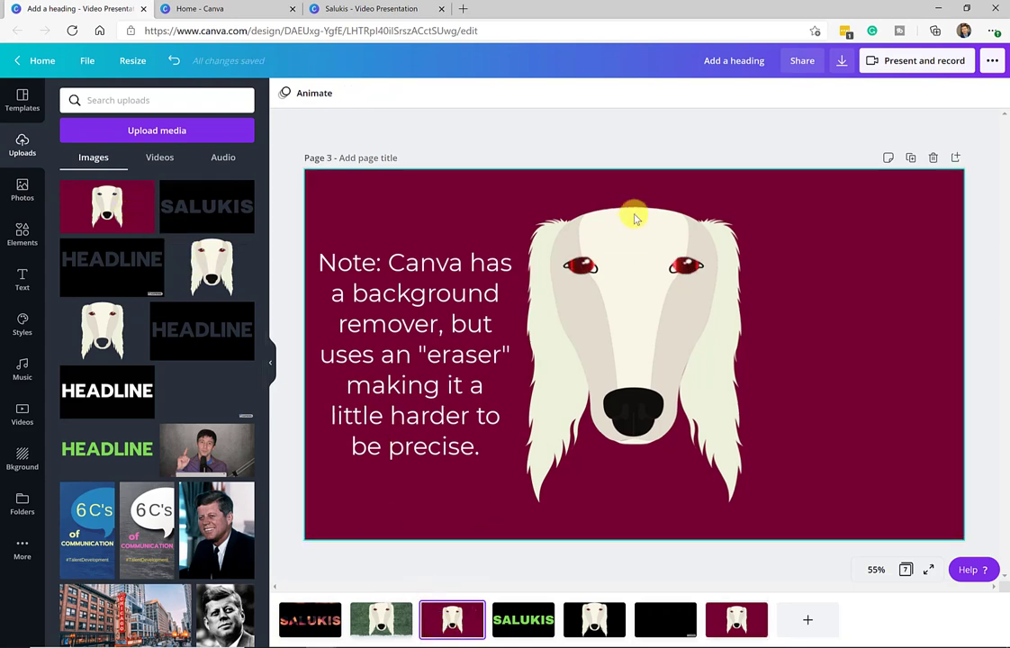
left_click_drag(493, 236, 515, 308)
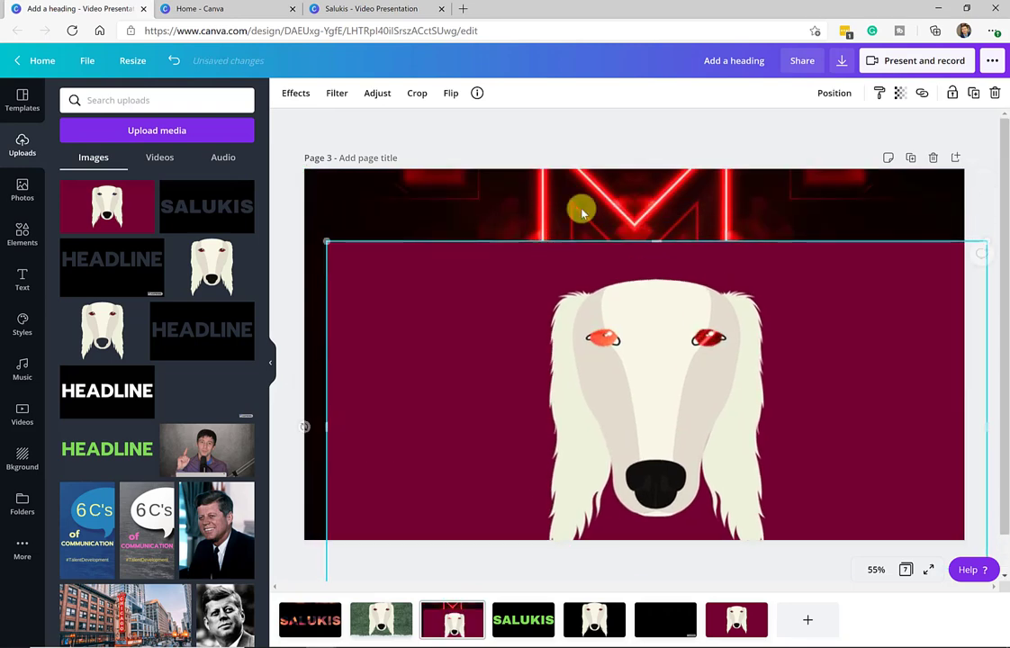
left_click(22, 413)
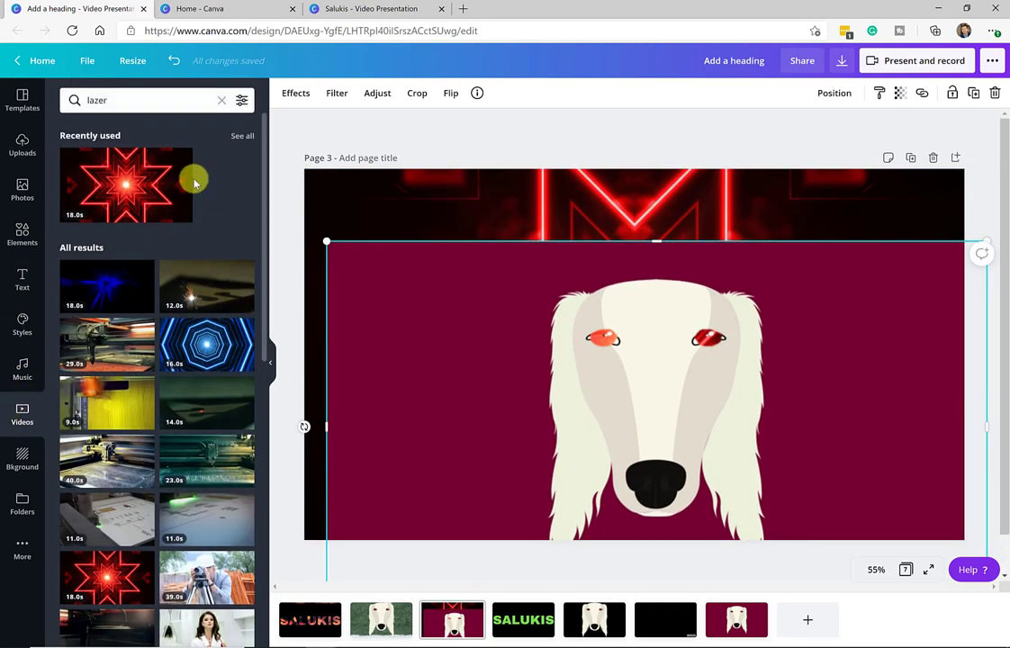
left_click_drag(430, 304, 421, 259)
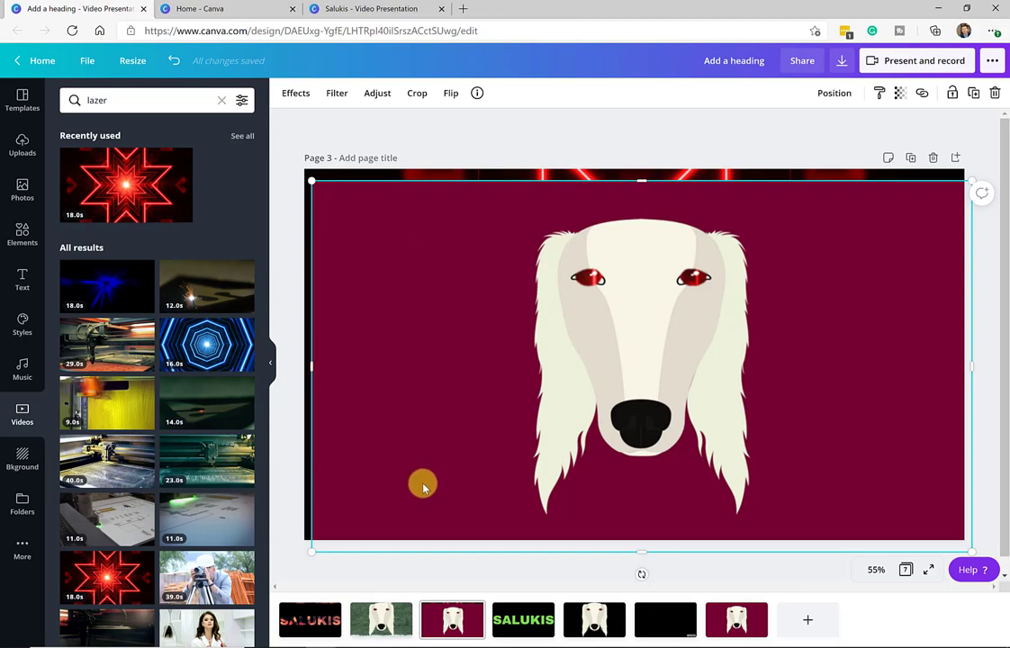
left_click(420, 645)
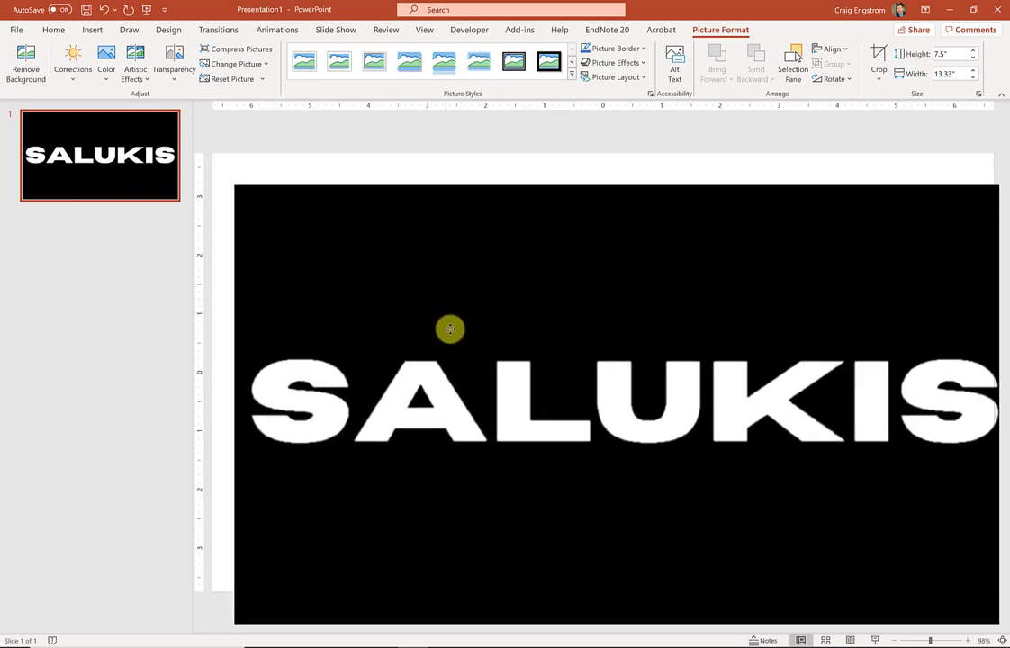
Step: Restore PowerPoint to a smaller window and drag the desktop 'video' file onto the SALUKIS slide
left_click(493, 303)
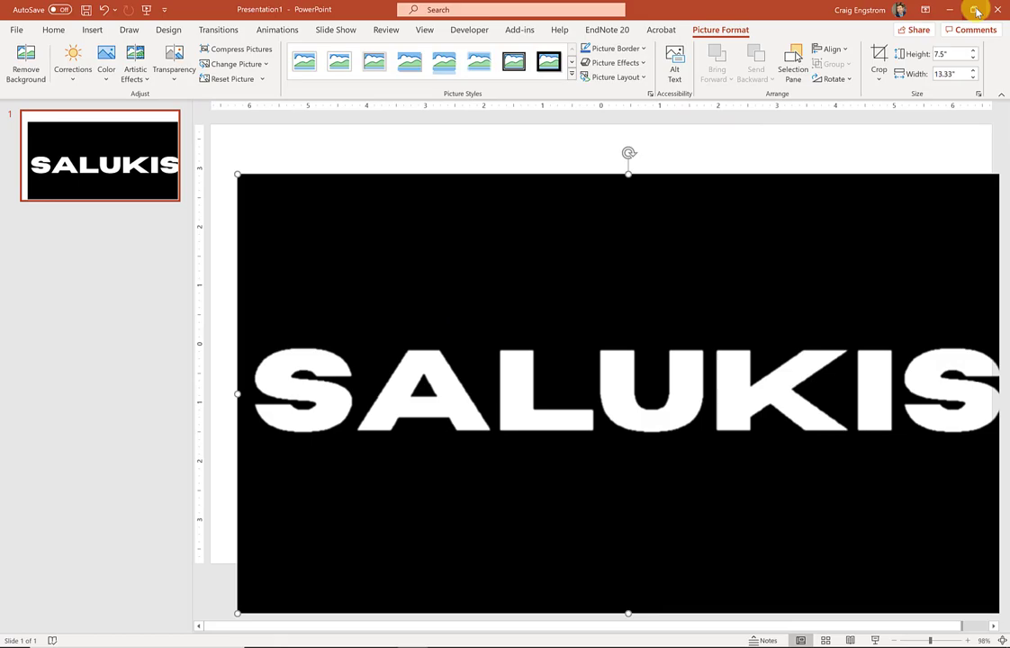
left_click(974, 9)
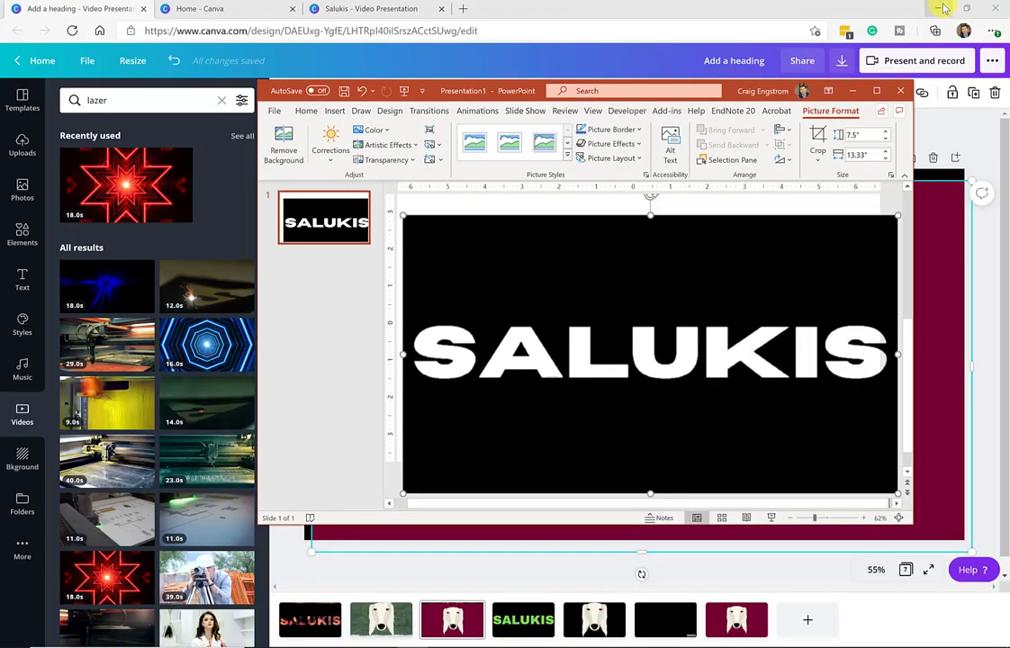
left_click(941, 8)
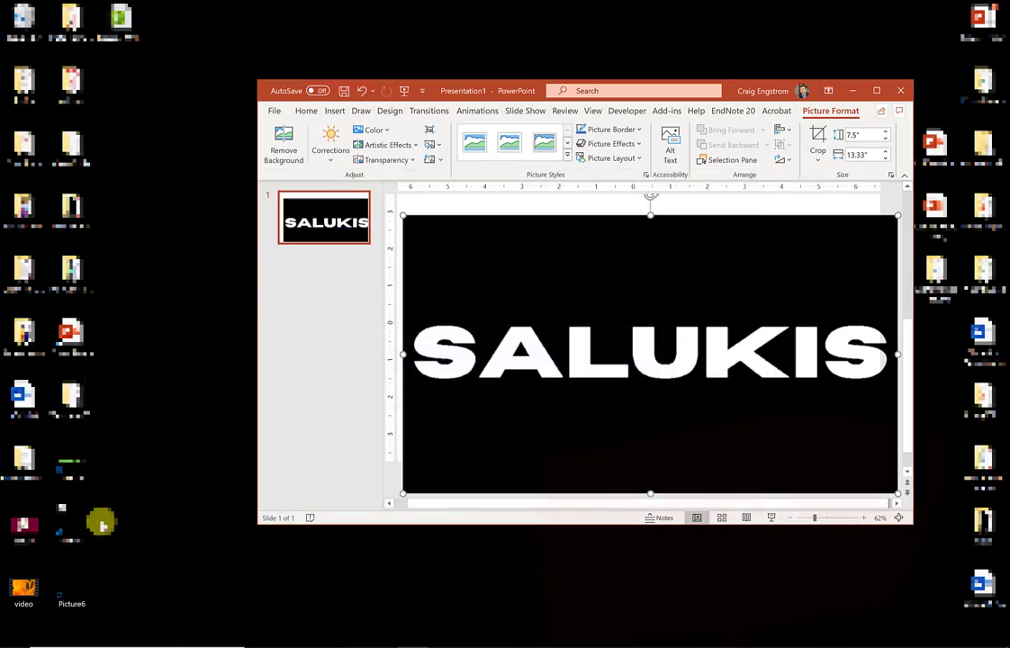
left_click_drag(18, 591, 473, 326)
left_click_drag(504, 222, 520, 205)
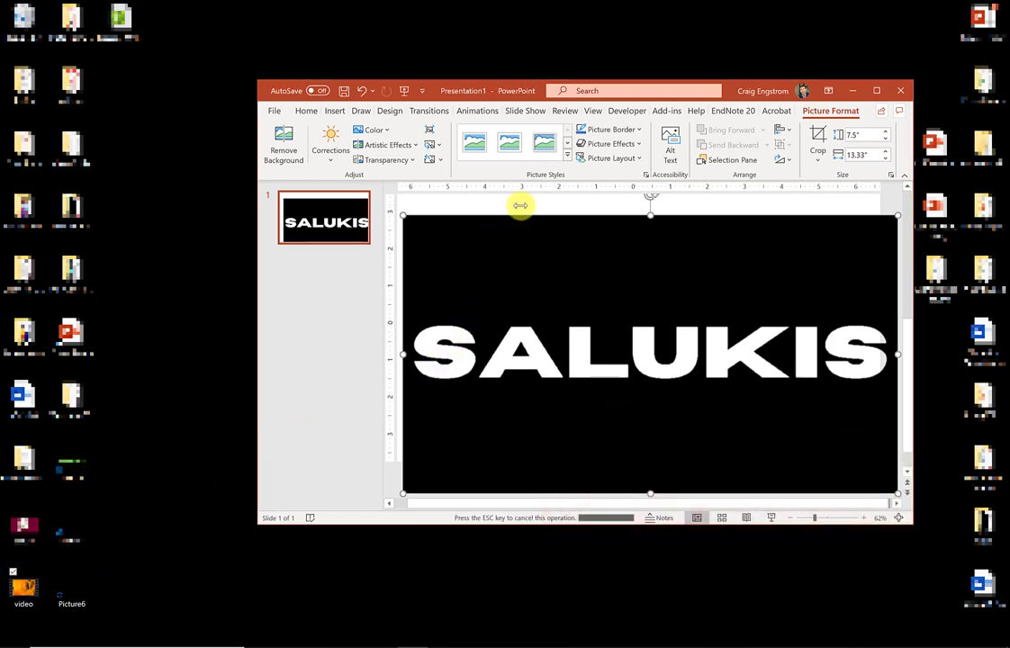
Step: Maximize PowerPoint, set the video to start Automatically, and move it aside from the SALUKIS picture
left_click(877, 90)
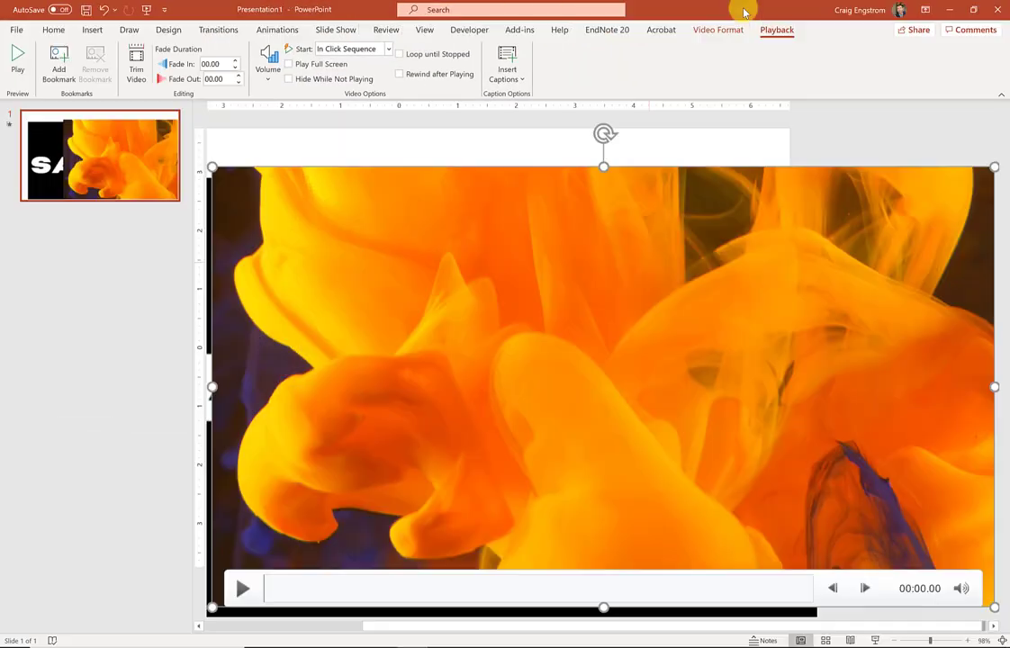
left_click(389, 50)
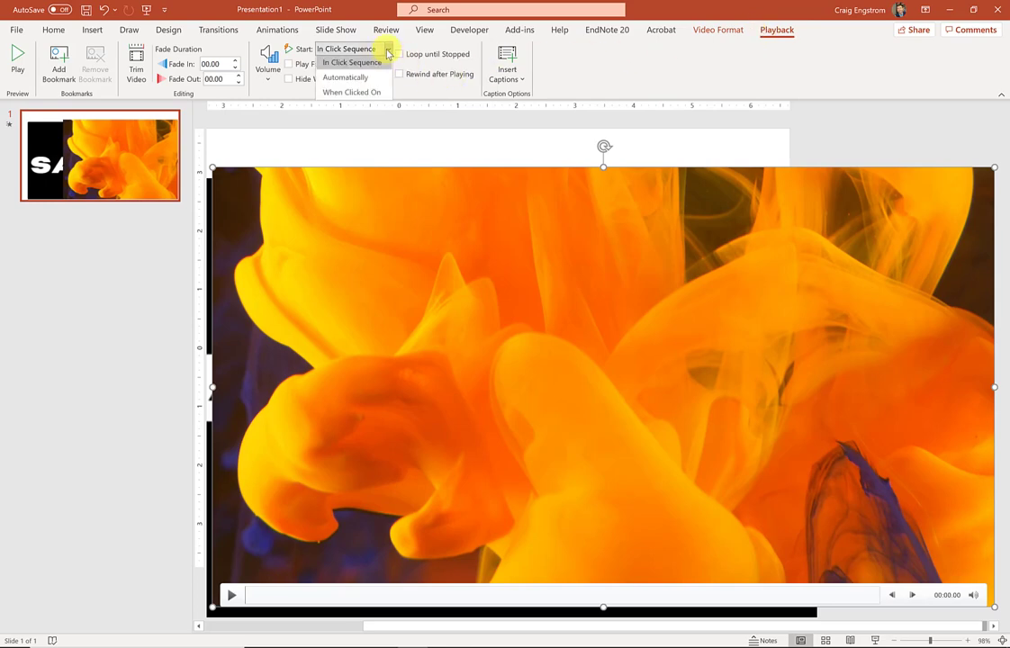
left_click(351, 78)
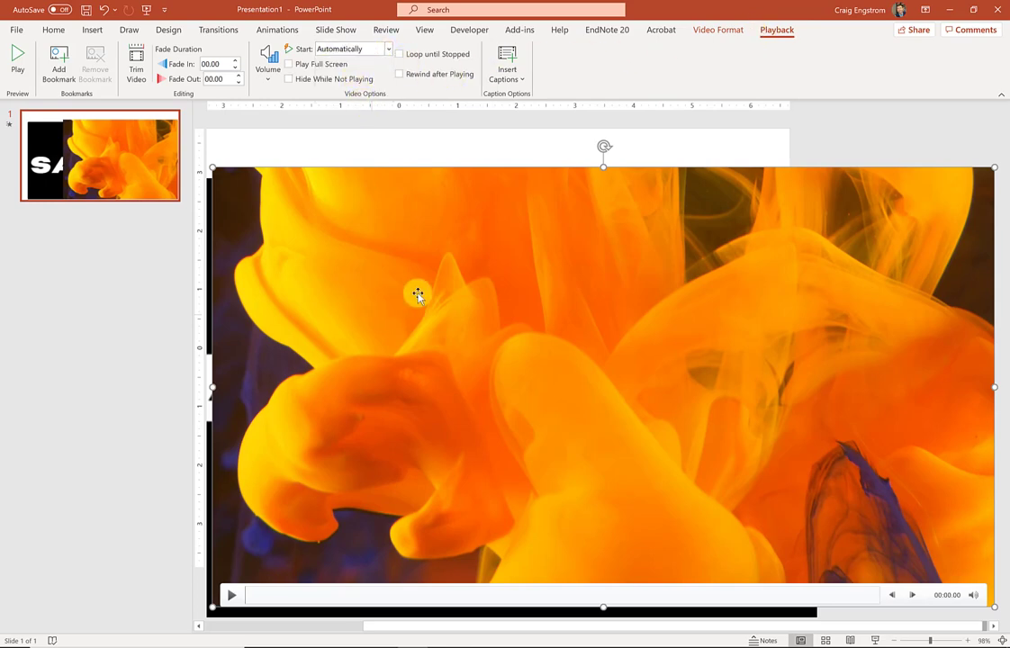
scroll(509, 277, "down", 2)
left_click_drag(415, 293, 444, 302)
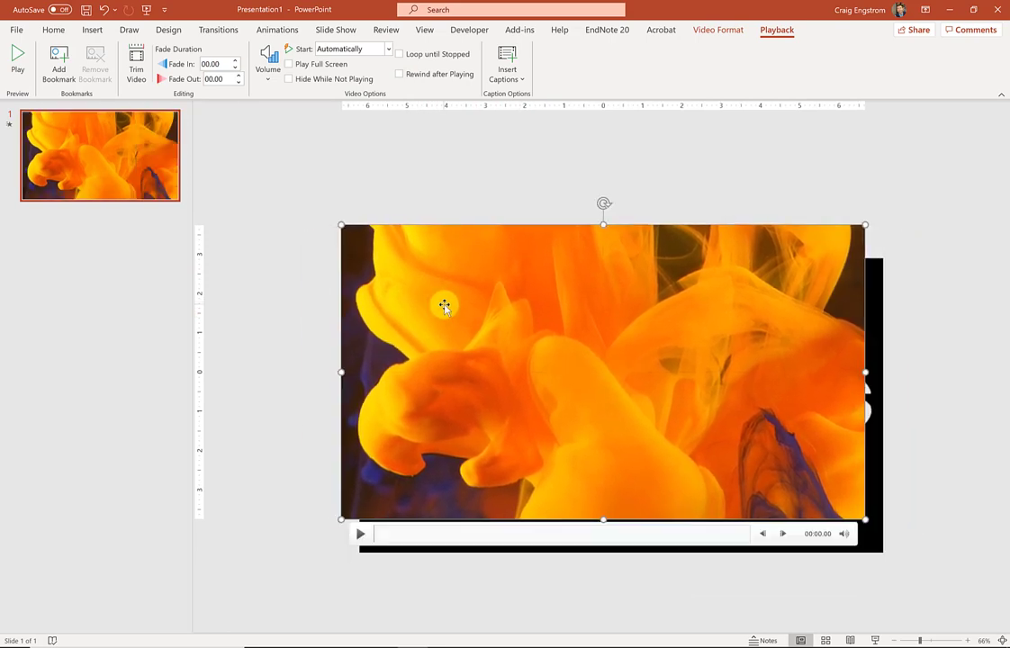
right_click(504, 347)
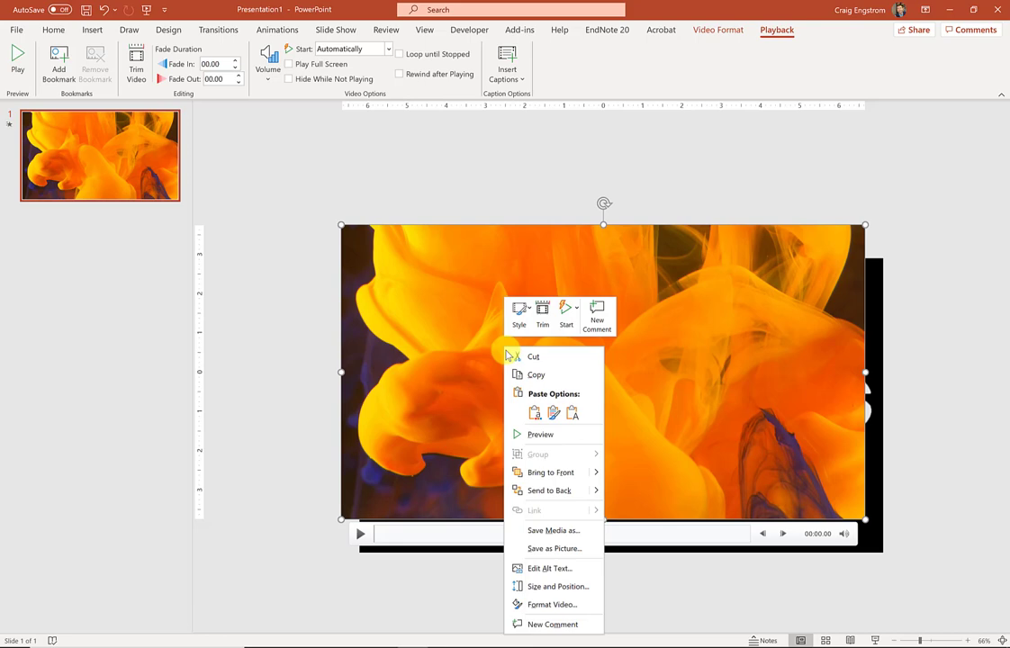
left_click(557, 488)
left_click_drag(668, 356, 648, 298)
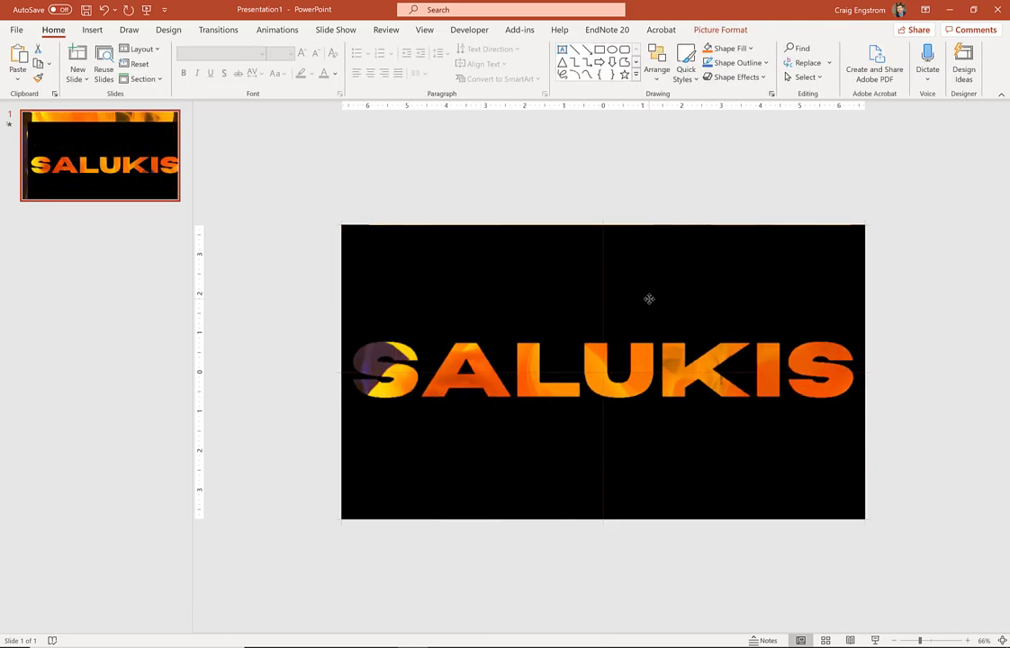
left_click(777, 576)
mouse_move(378, 514)
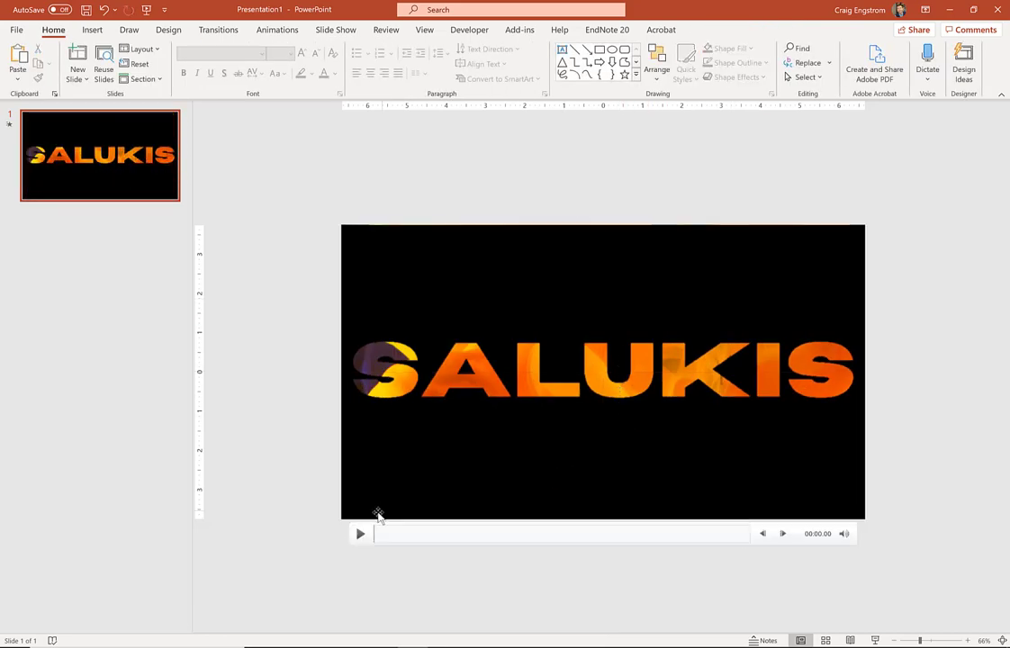
left_click(360, 535)
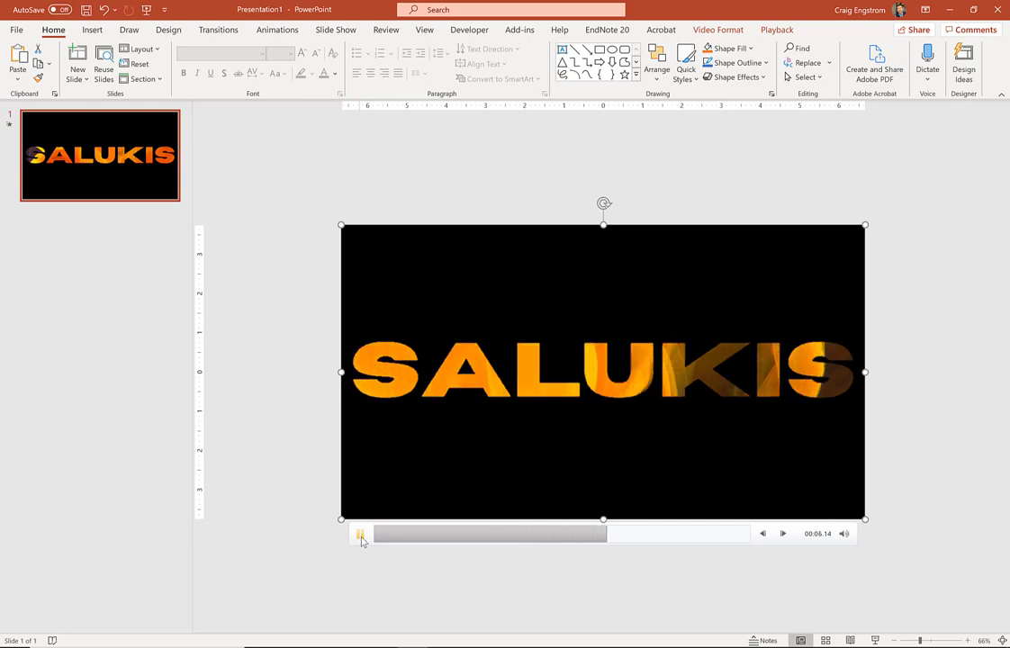
left_click(352, 587)
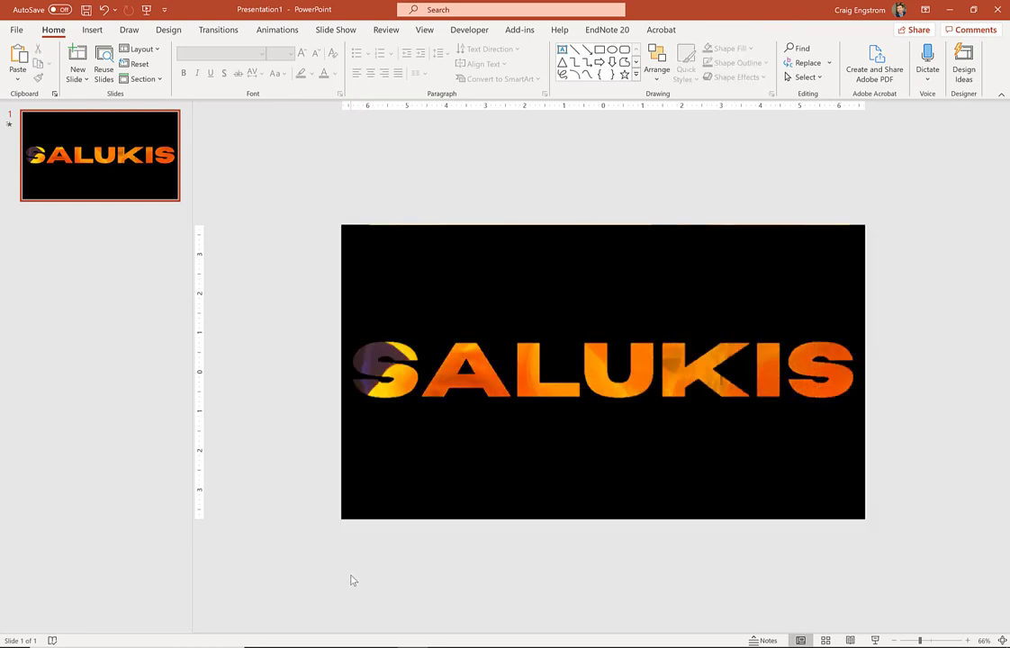
Step: Return to the Canva Salukis design and select the green SALUKIS title on page 1
mouse_move(306, 644)
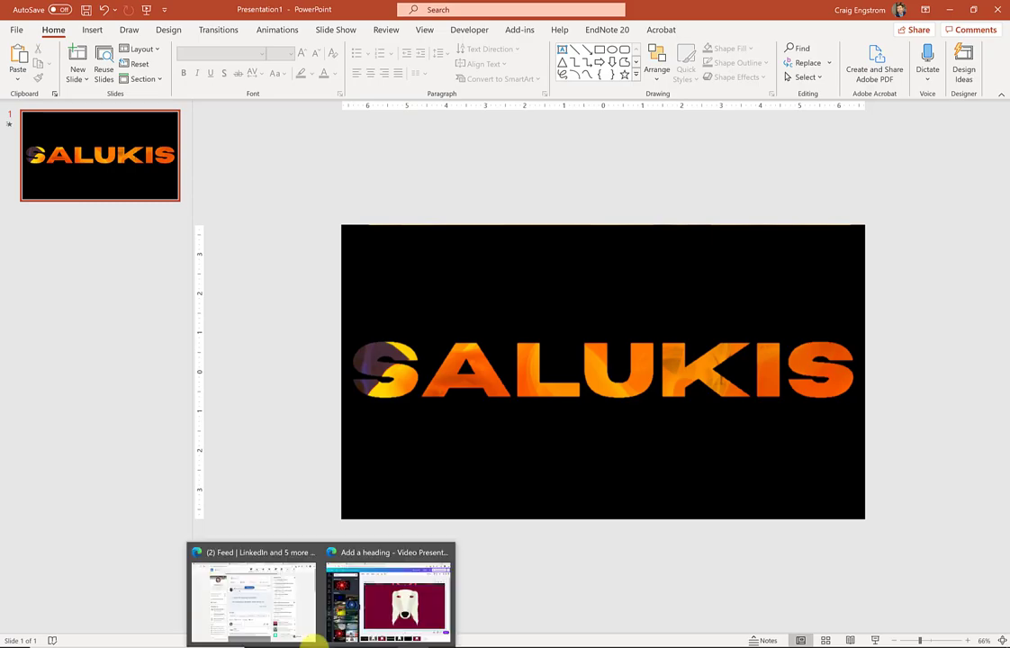
left_click(394, 558)
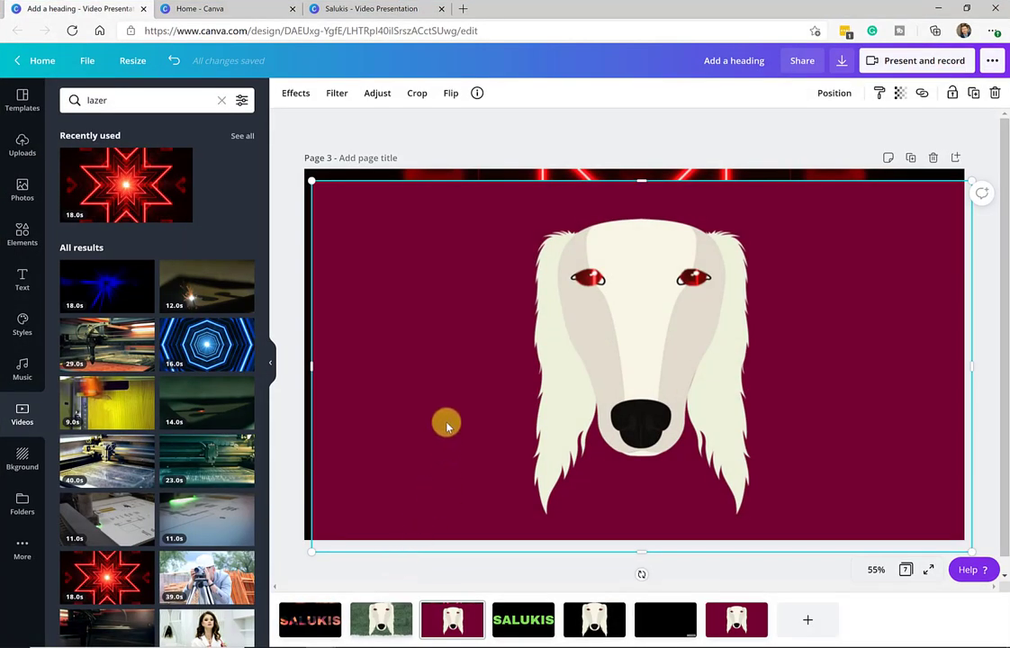
key("ctrl+shift+Tab")
left_click(317, 623)
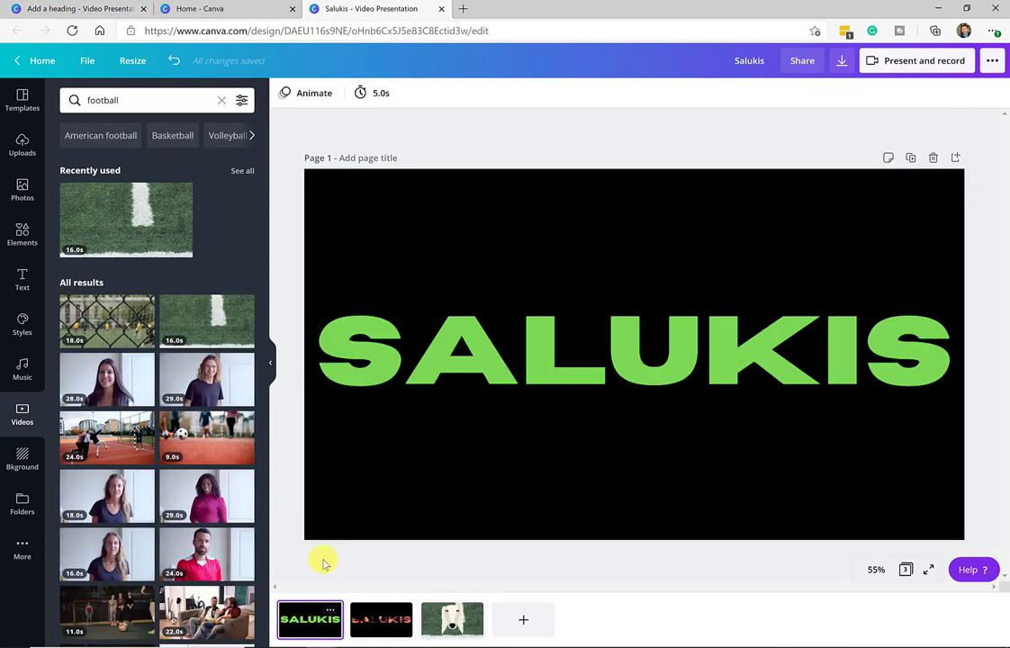
left_click(444, 361)
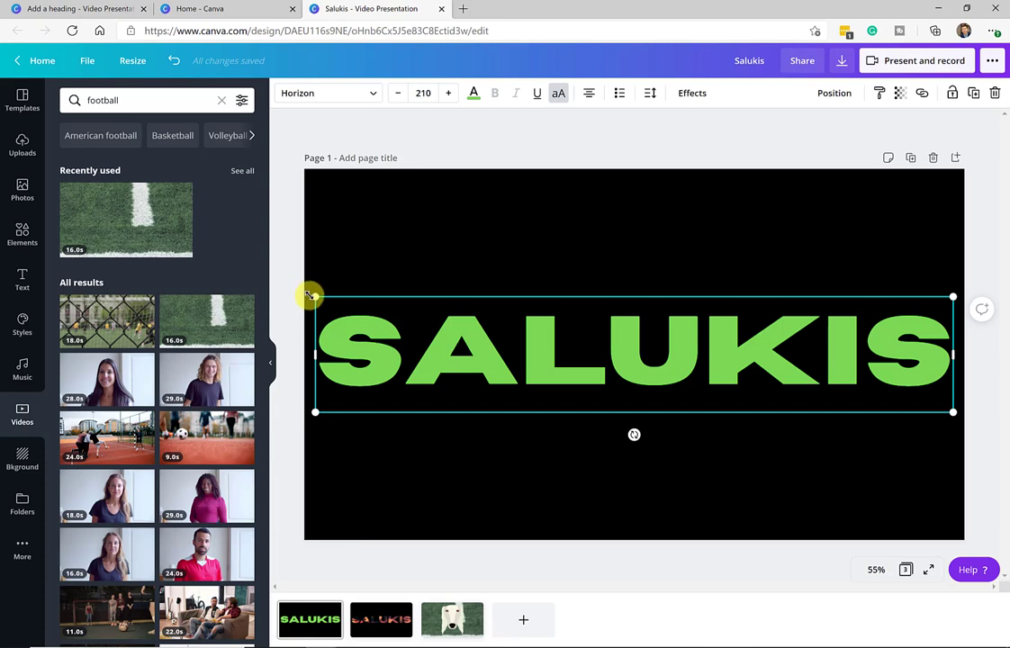
Step: Scale the SALUKIS title down to size 182 and raise it, centred horizontally
left_click_drag(317, 299, 341, 303)
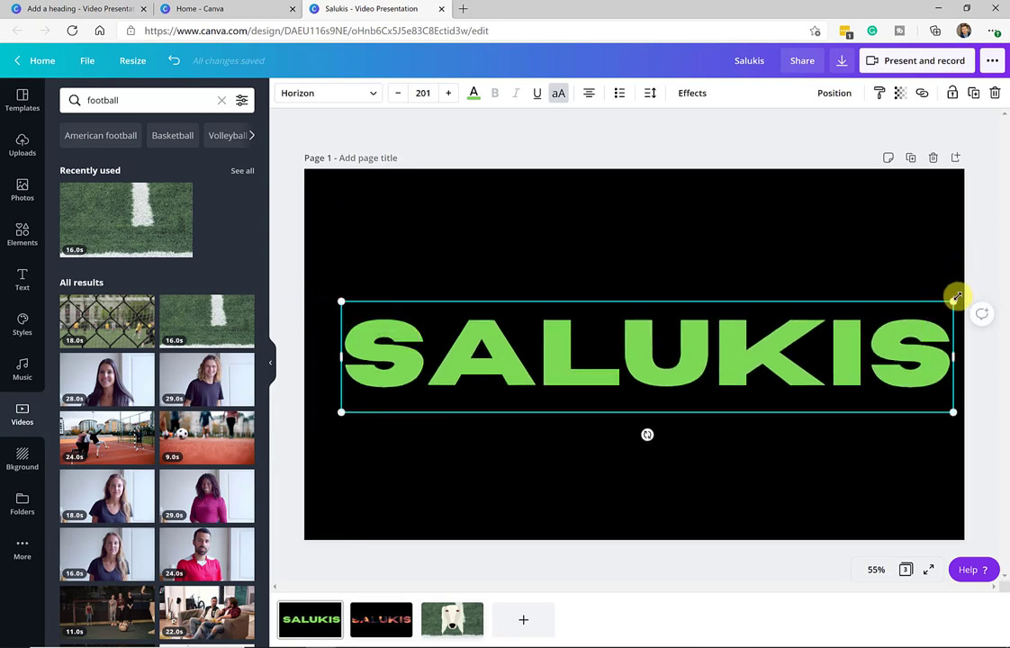
left_click_drag(946, 308, 885, 329)
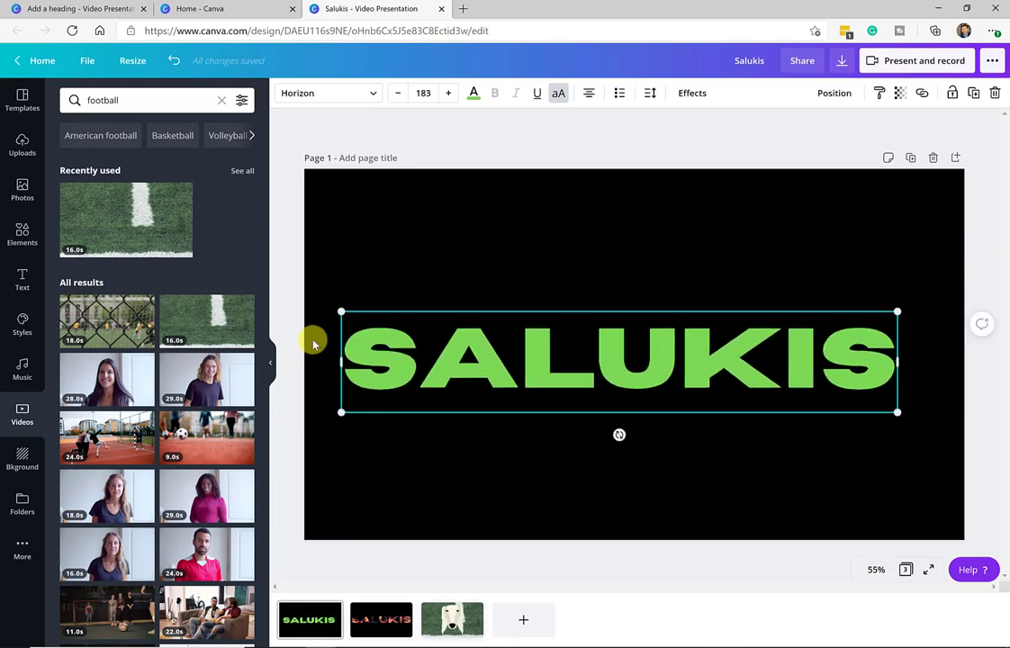
left_click_drag(340, 313, 345, 313)
key("ctrl+z")
left_click_drag(519, 321, 527, 263)
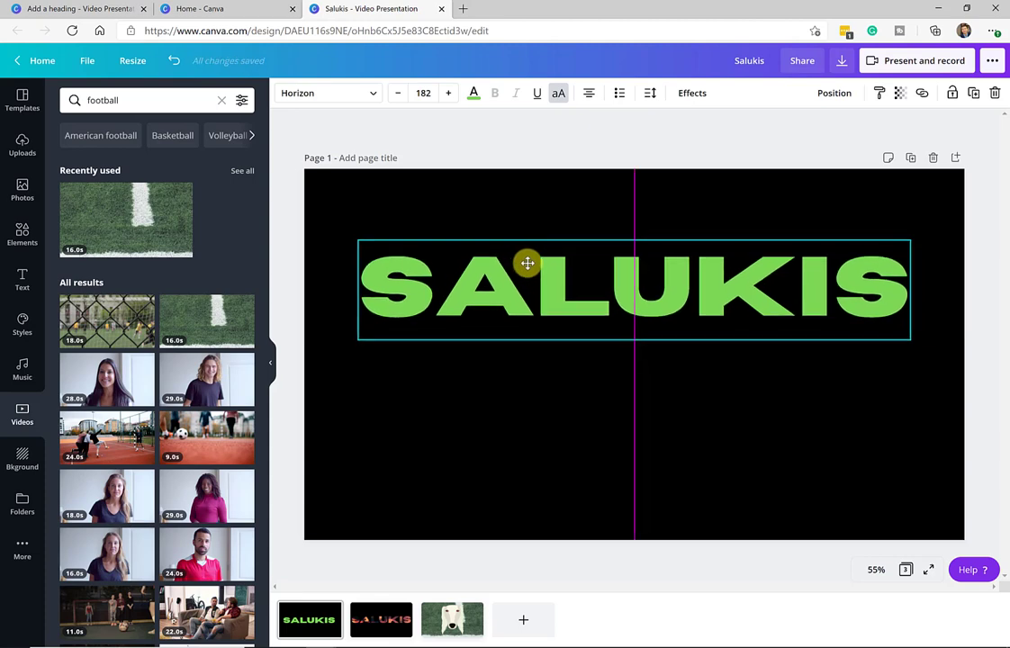
left_click_drag(528, 263, 525, 256)
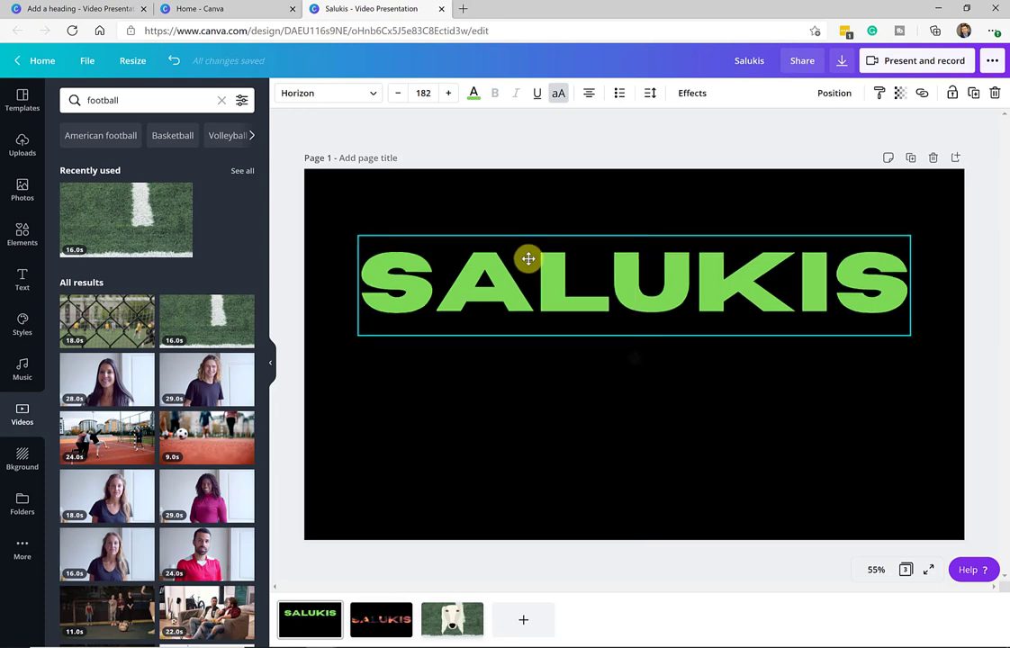
Step: Download only Page 1 of the design as a PNG file
left_click(667, 140)
left_click(841, 61)
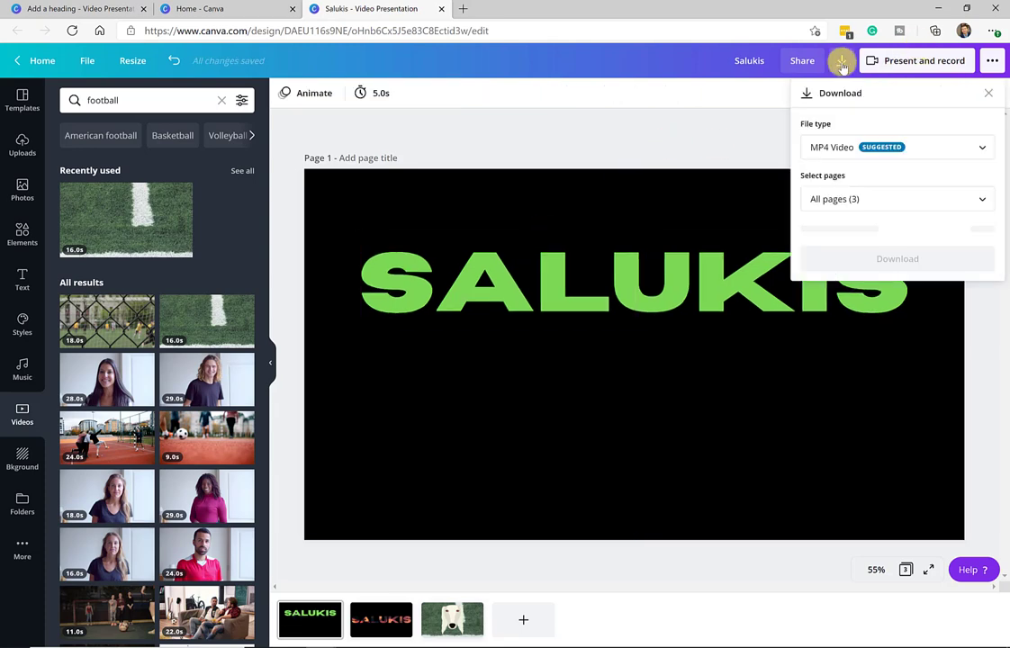
left_click(841, 149)
left_click(832, 75)
left_click(838, 293)
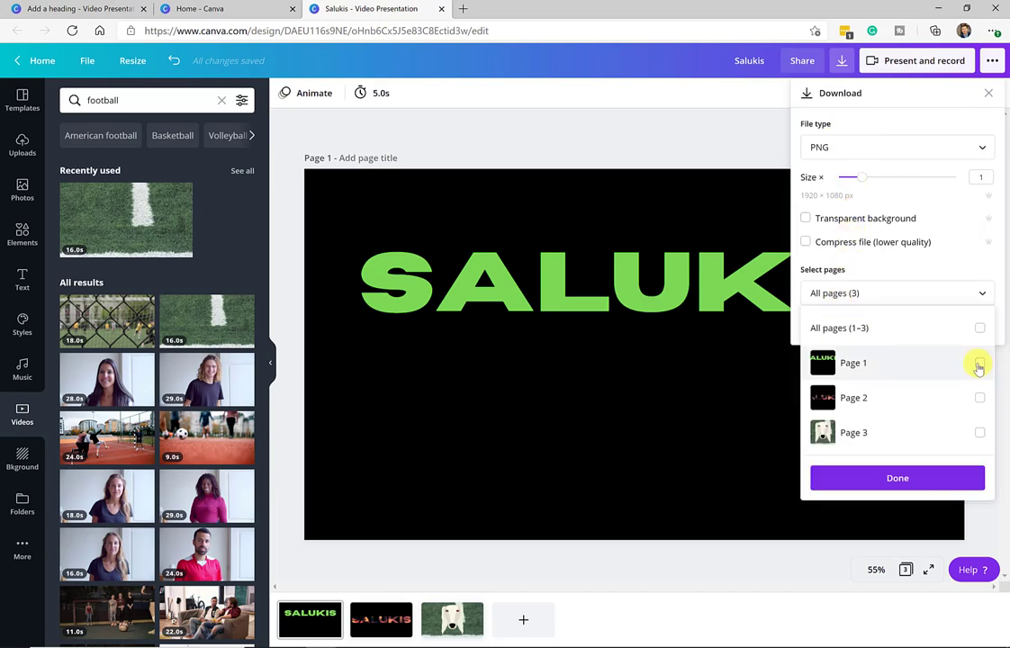
left_click(977, 362)
left_click(897, 475)
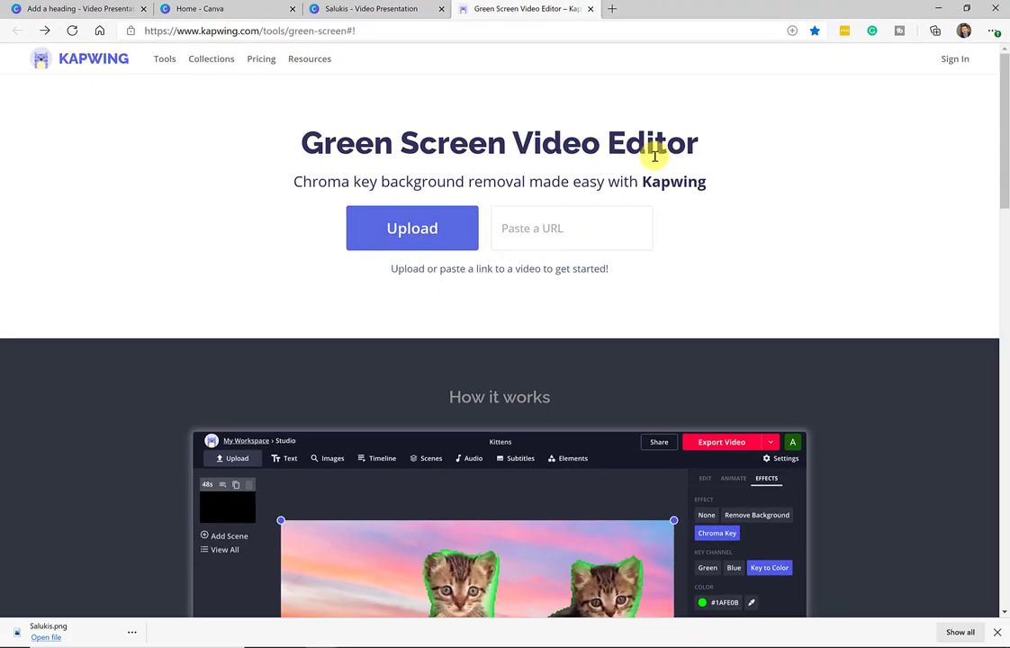
Step: Upload Salukis.png into Kapwing's editor
left_click(403, 230)
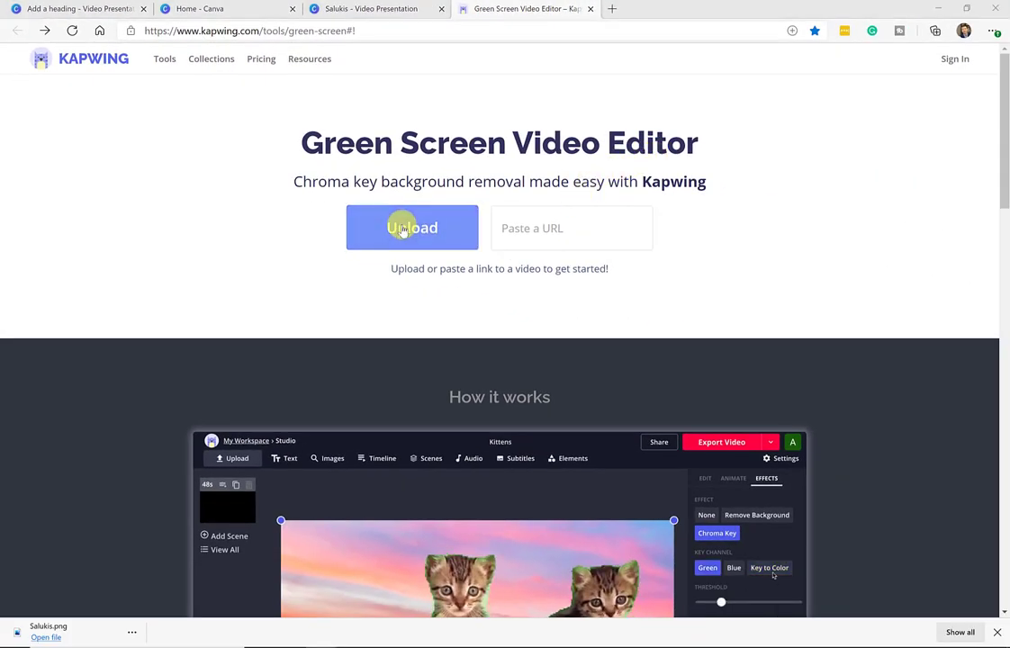
type("salu")
left_click(142, 258)
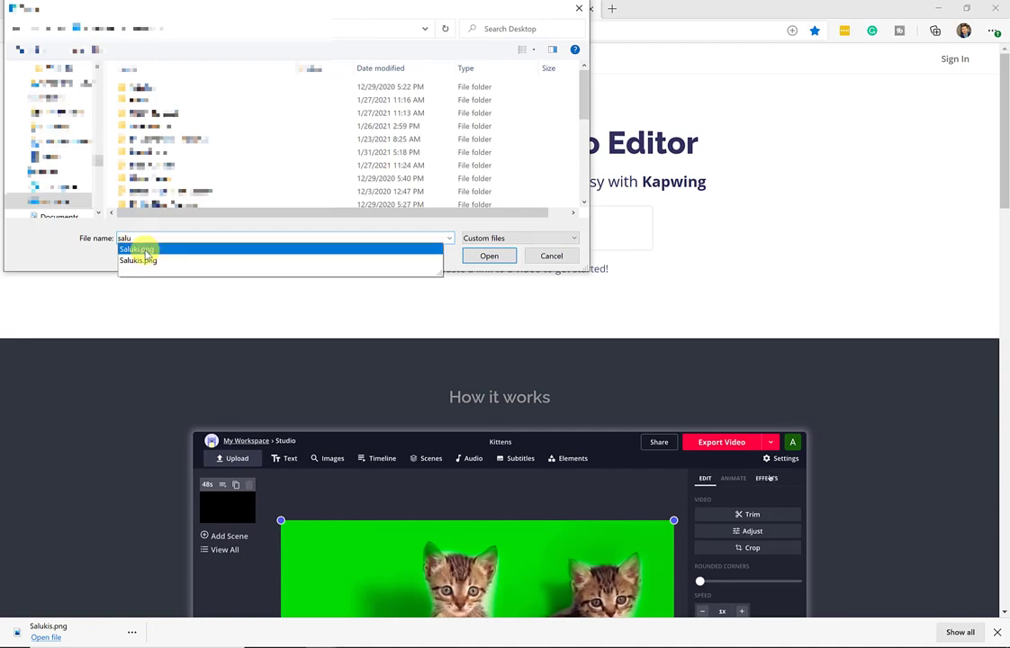
key("Return")
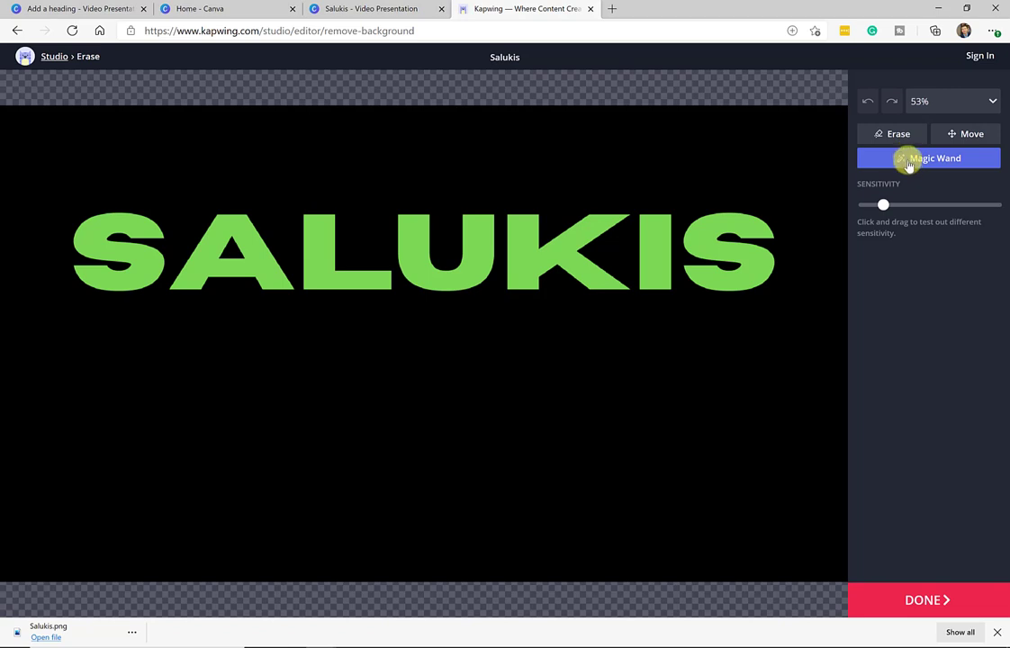
Step: Erase each SALUKIS letter with Magic Wand and Remove Pixels, then finish editing
left_click(149, 260)
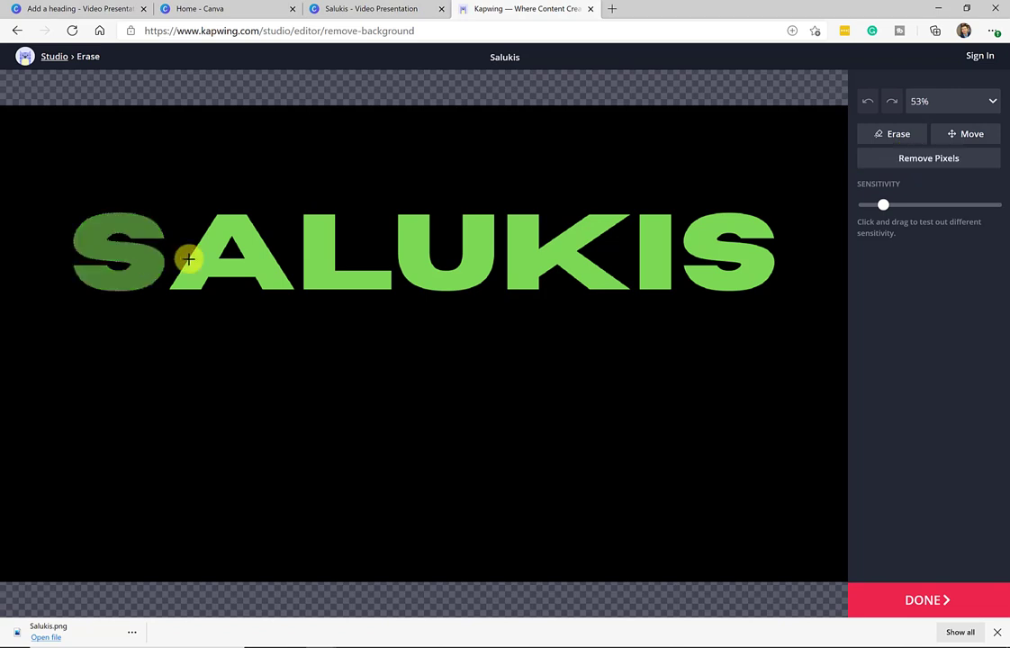
left_click(904, 169)
left_click(267, 273)
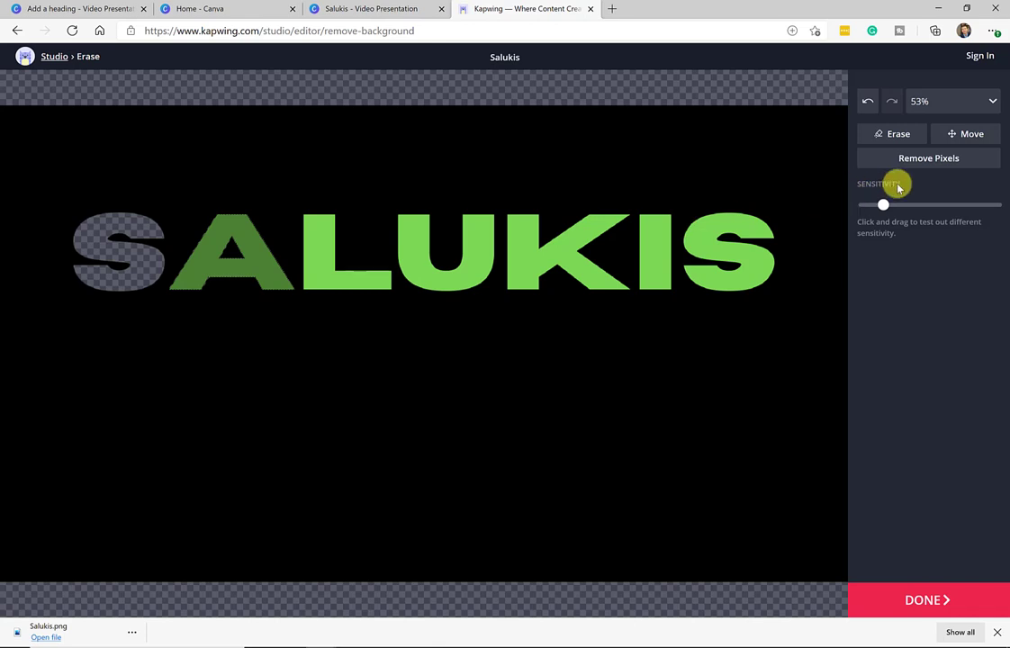
left_click(910, 159)
left_click(329, 277)
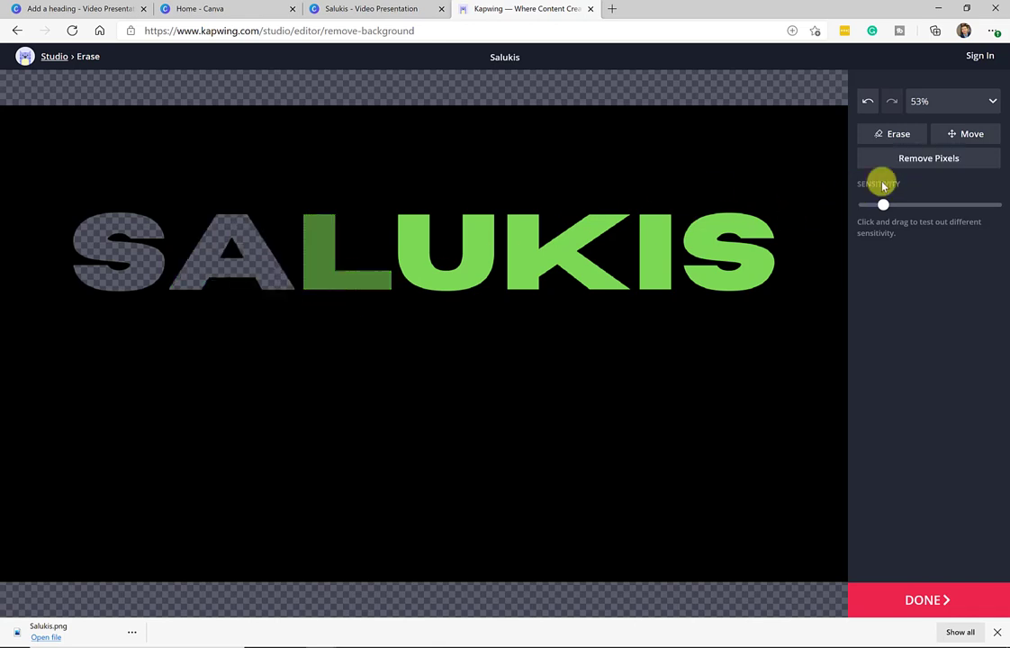
left_click(908, 158)
left_click(421, 232)
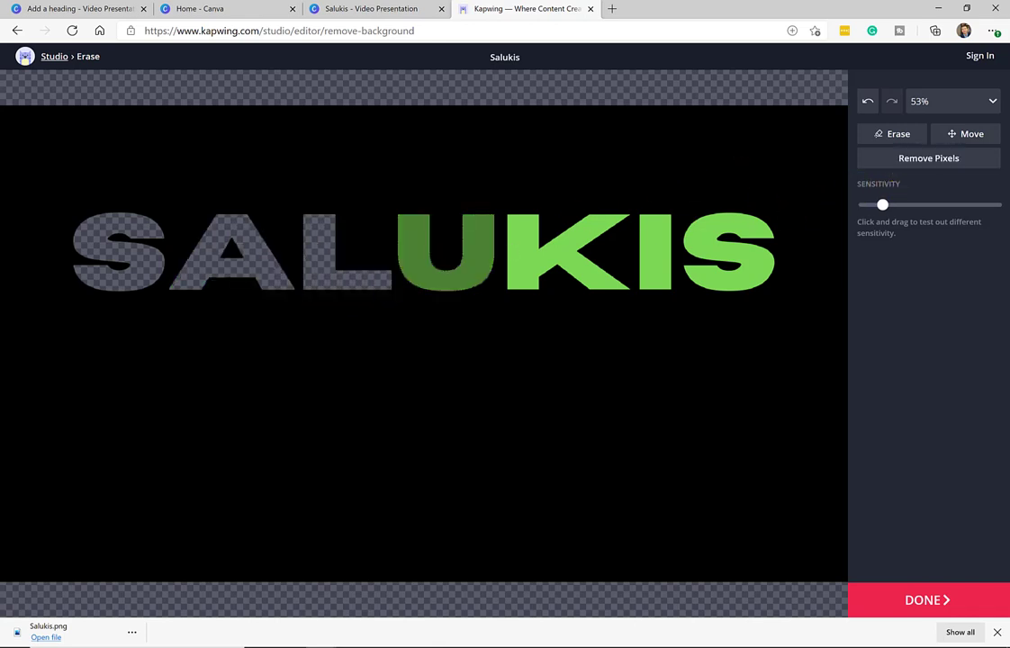
left_click(884, 162)
left_click(925, 600)
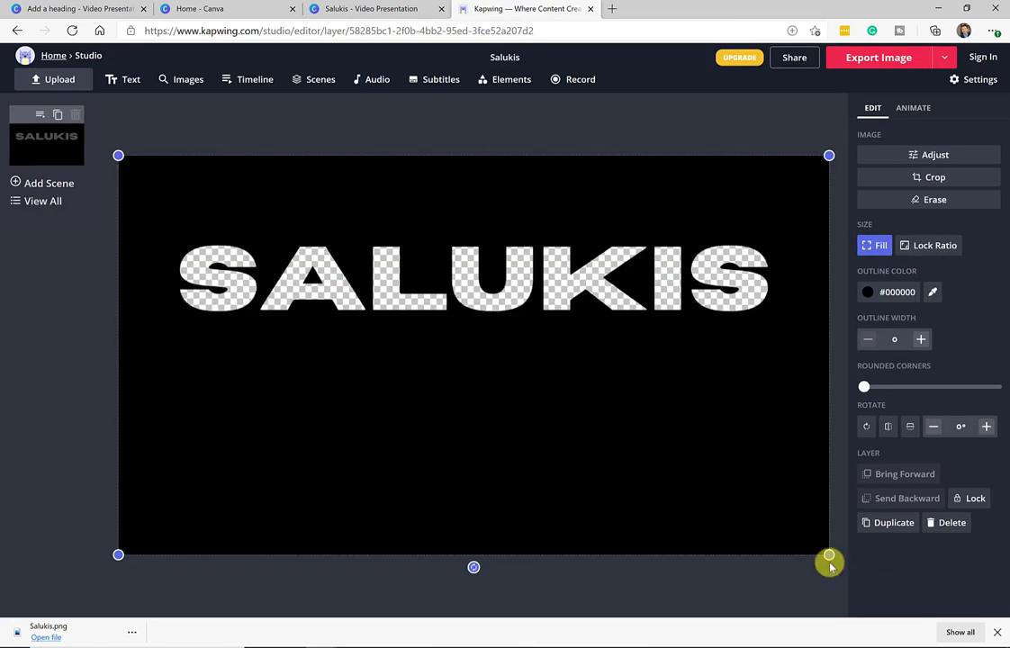
Step: Export the see-through SALUKIS image and download it as Salukis.png
left_click(916, 60)
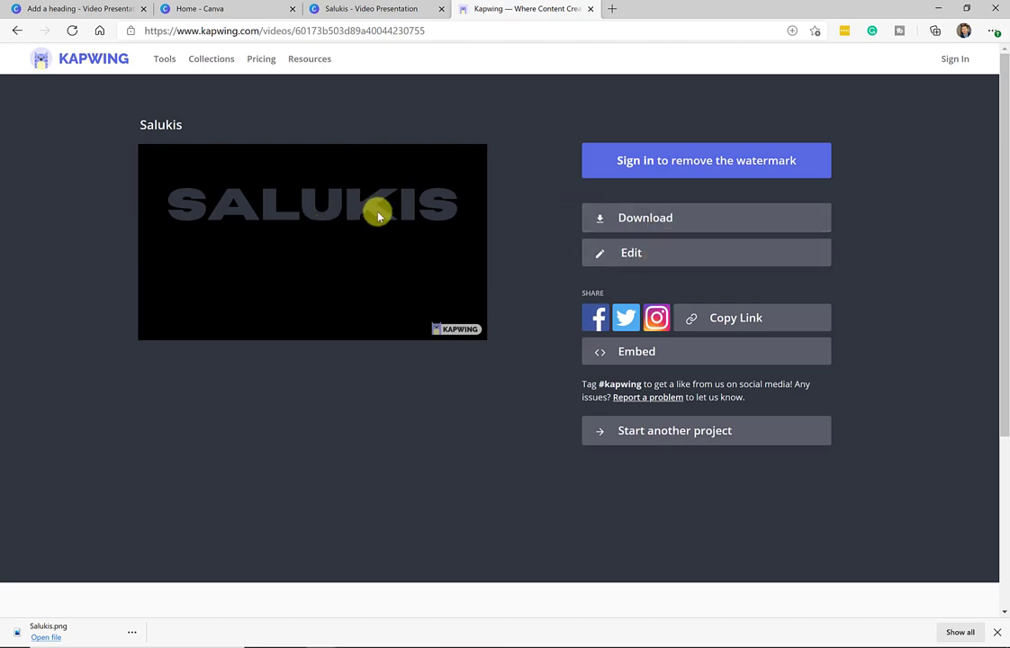
left_click(647, 230)
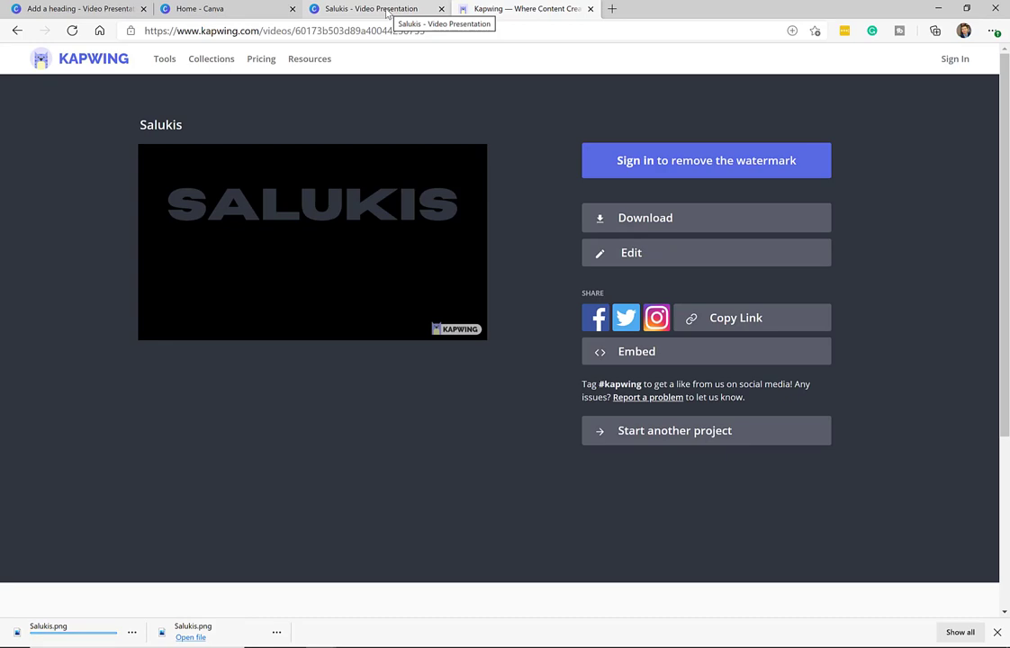
Step: Add a new Page 4 to the Salukis design and paste the SALUKIS cut-out onto it
left_click(352, 7)
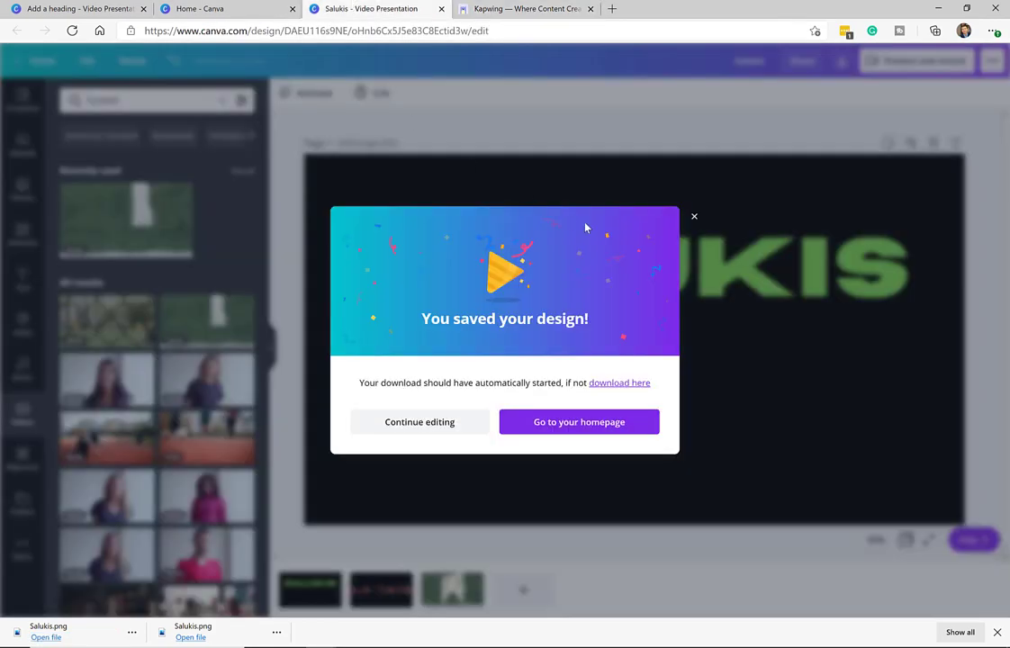
left_click(420, 421)
left_click(522, 590)
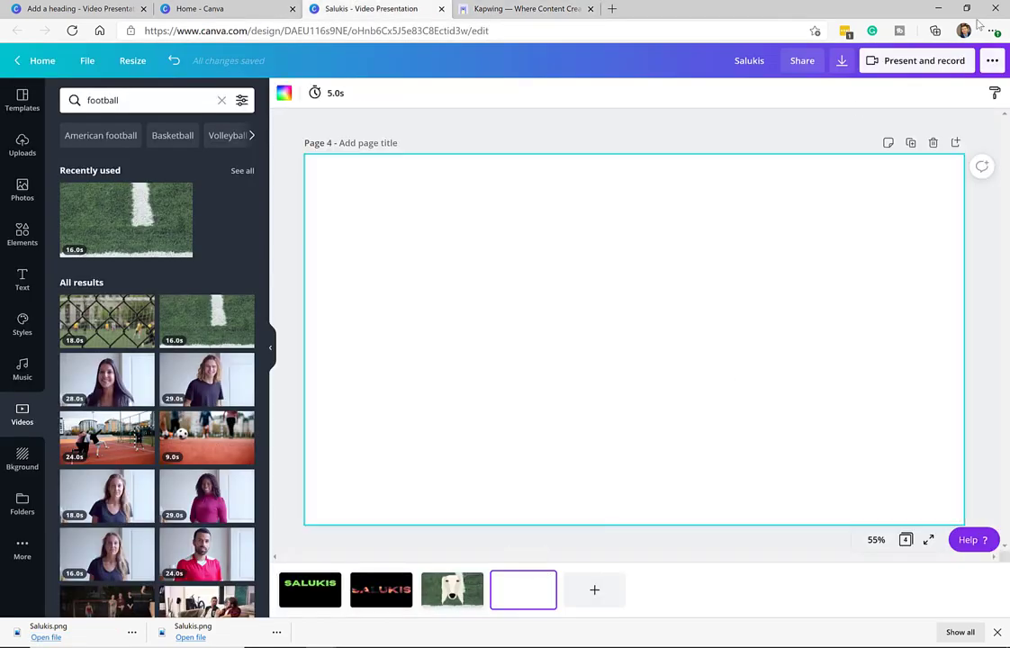
key("ctrl+v")
left_click_drag(514, 245, 459, 207)
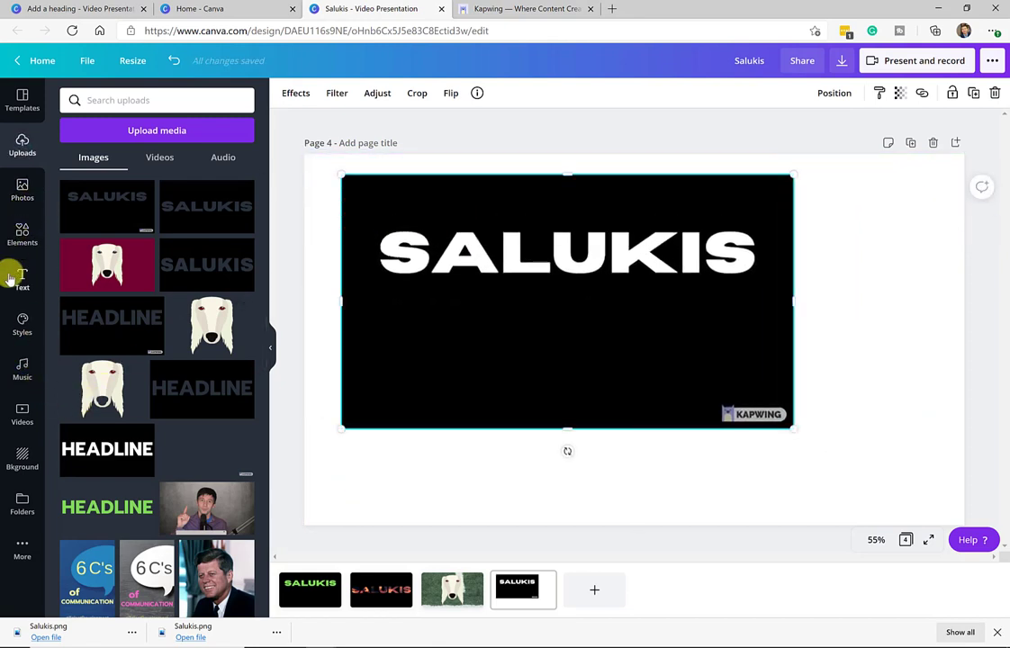
Step: Set the bokeh stock video as the page background and enlarge the SALUKIS image to cover the page
left_click(22, 405)
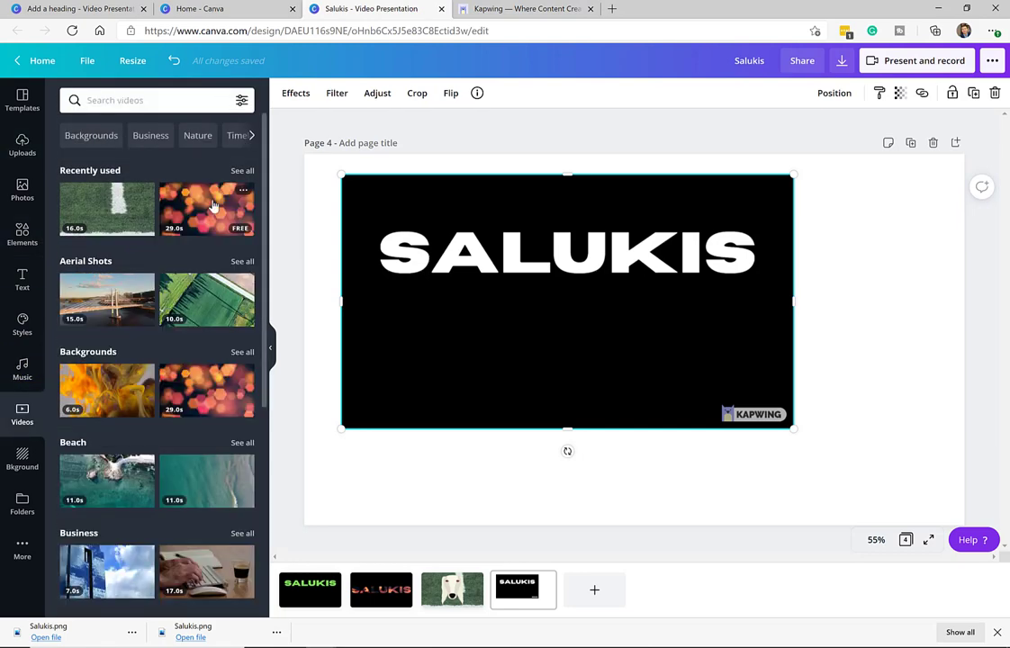
left_click_drag(213, 206, 376, 174)
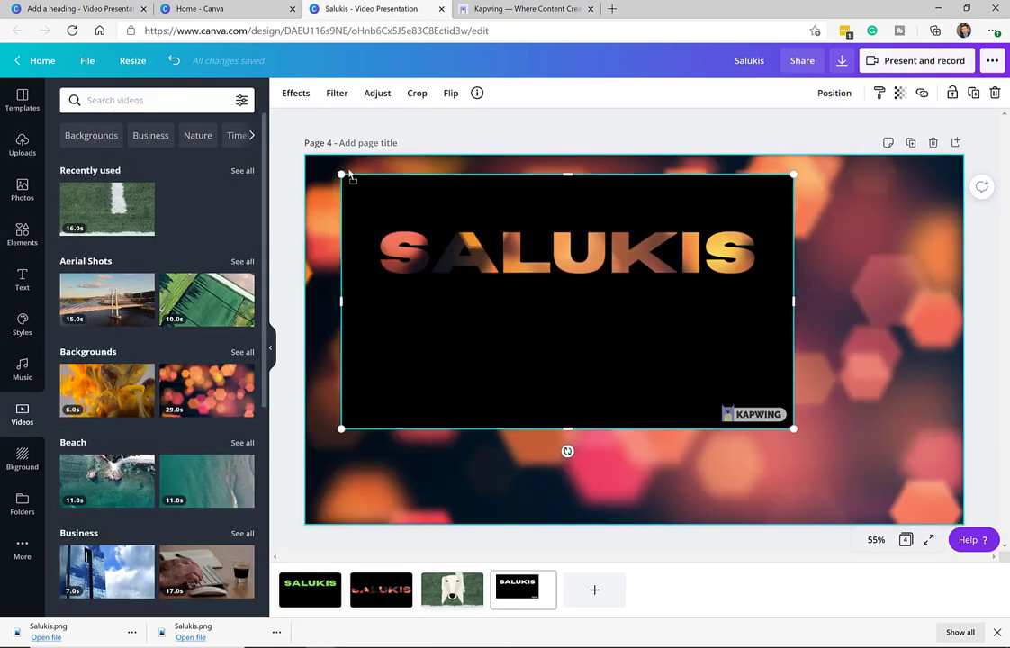
left_click_drag(395, 219, 336, 183)
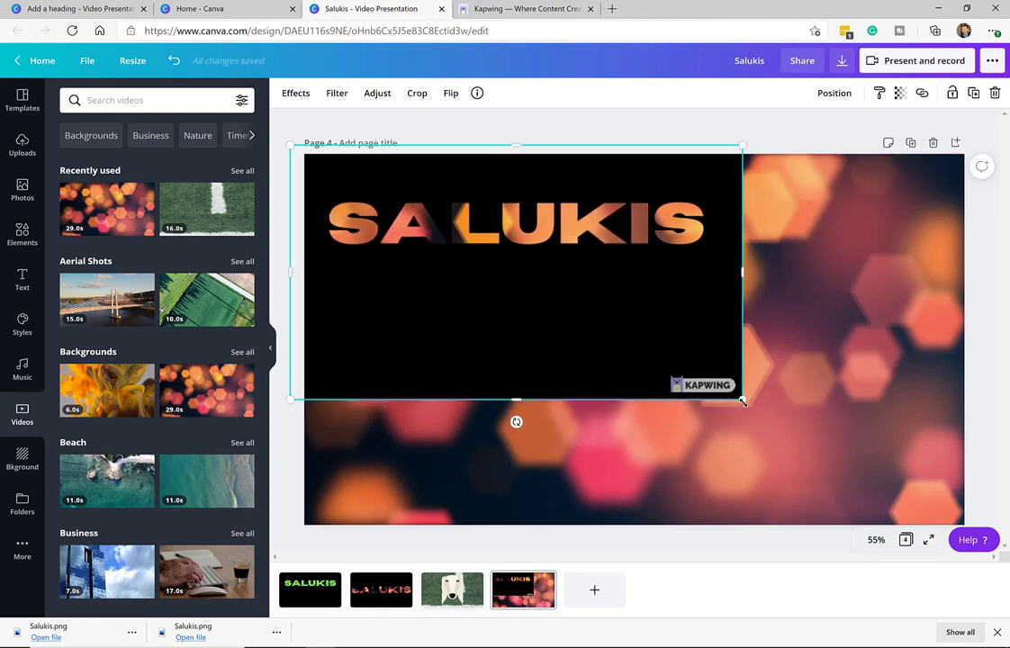
left_click_drag(743, 402, 1005, 594)
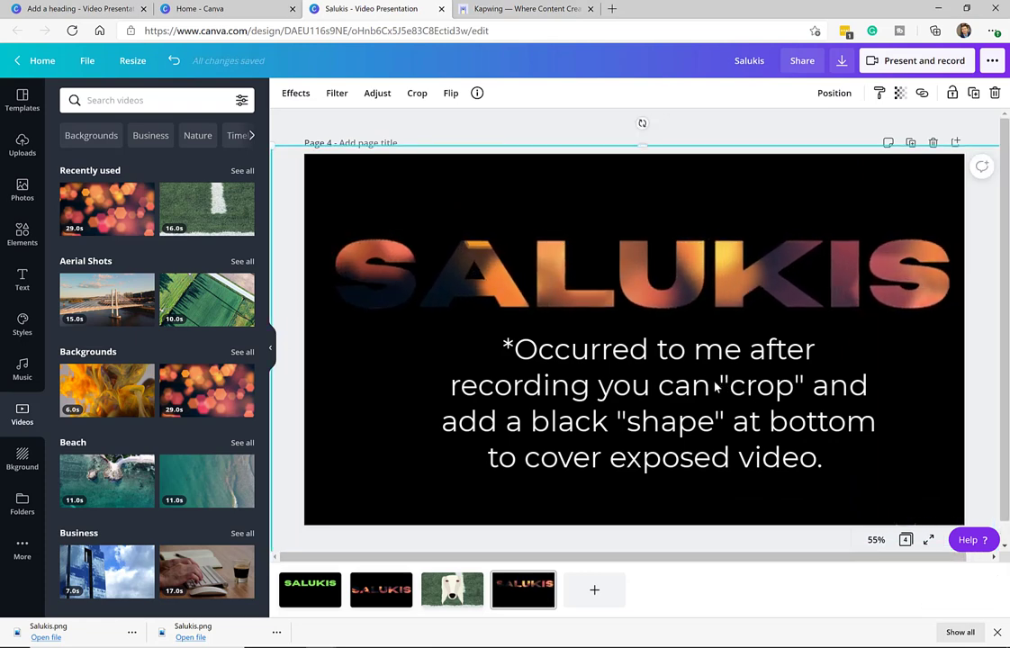
mouse_move(710, 389)
left_mouse_down()
mouse_move(705, 406)
mouse_move(703, 393)
left_mouse_up()
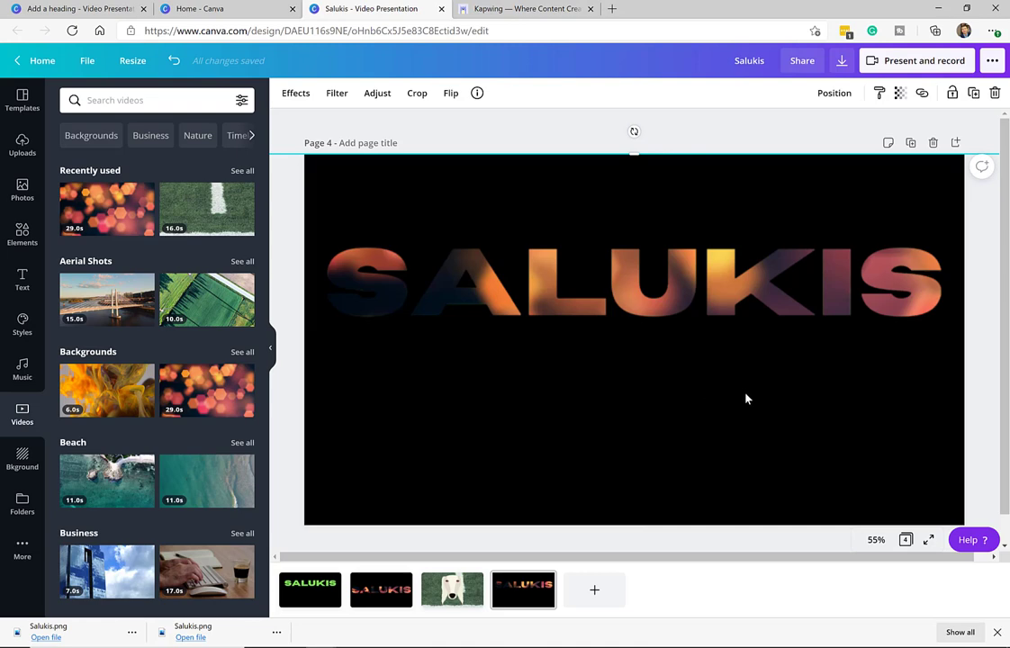
scroll(747, 401, "down", 5, "ctrl")
Step: Scroll to Page 4 and zoom the canvas to 75%, then 50%
scroll(742, 402, "up", 1)
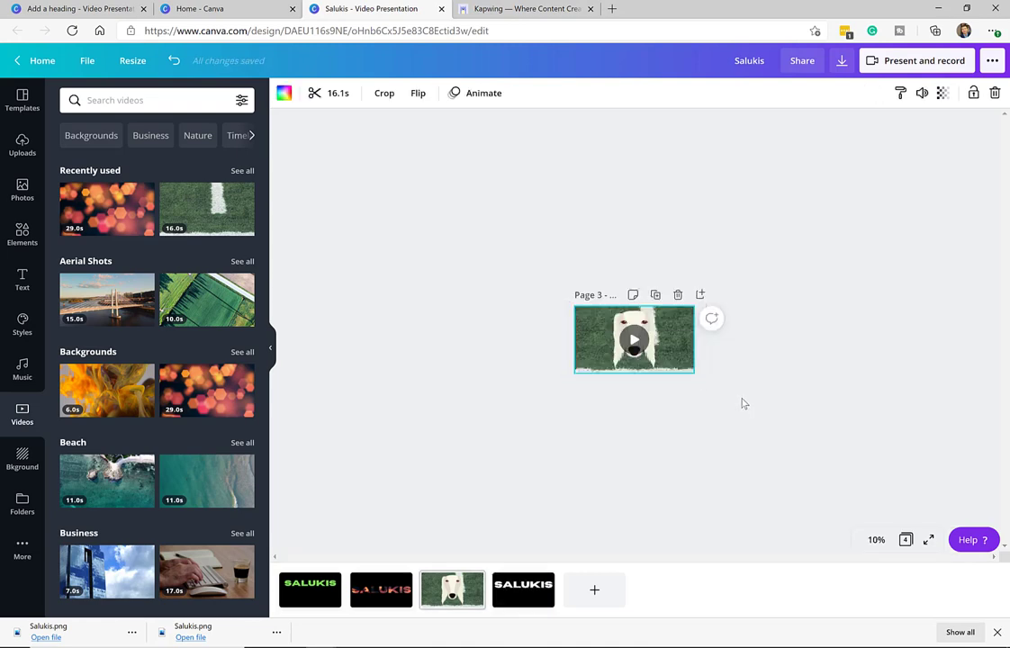
scroll(463, 515, "down", 1)
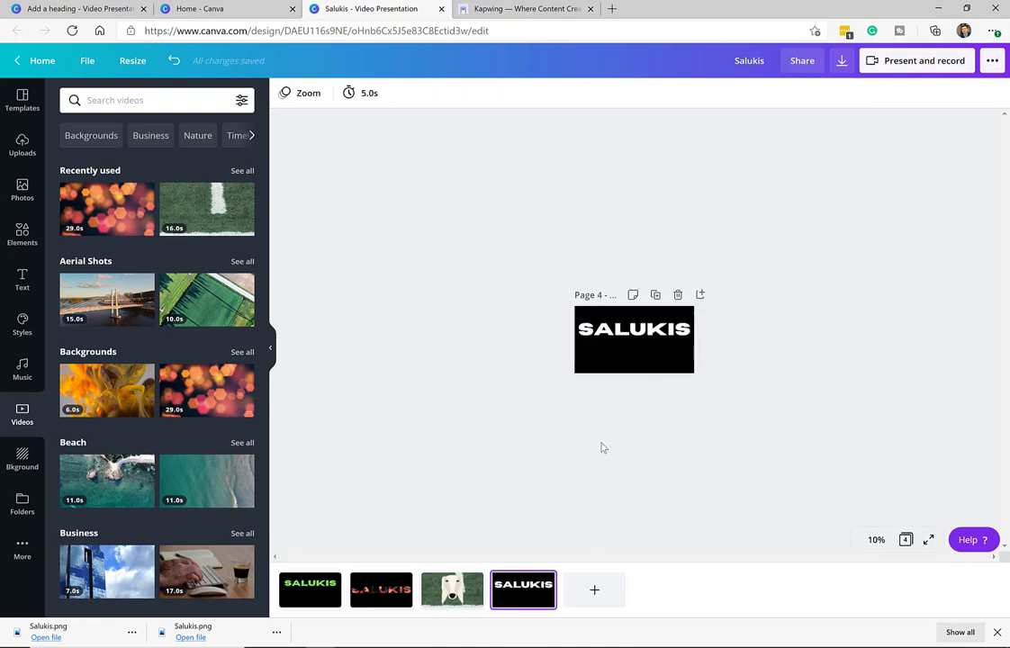
left_click(636, 353)
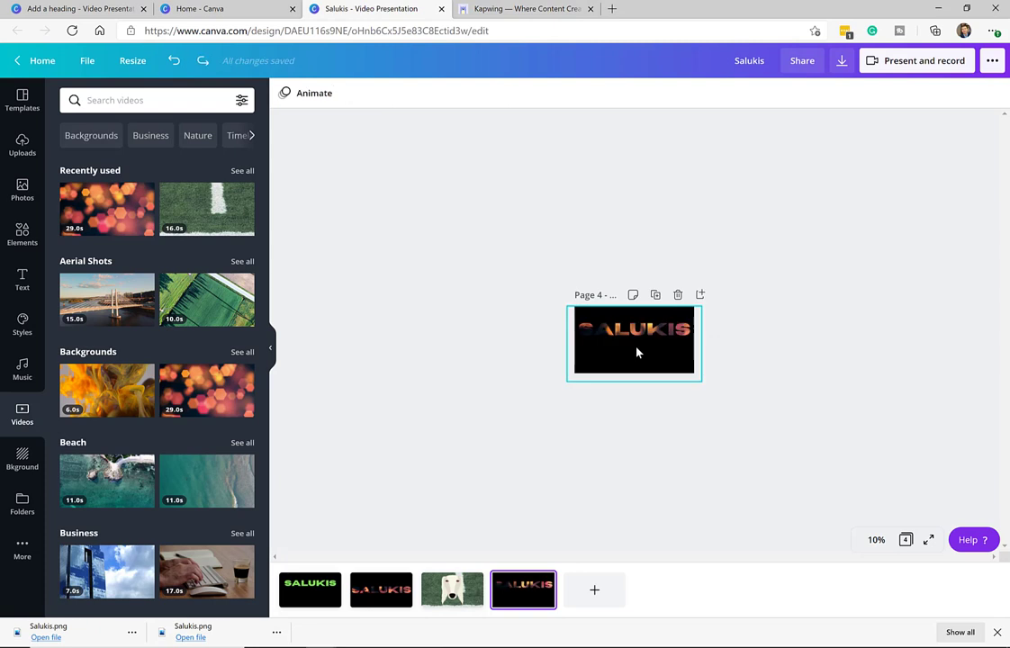
left_click(706, 384)
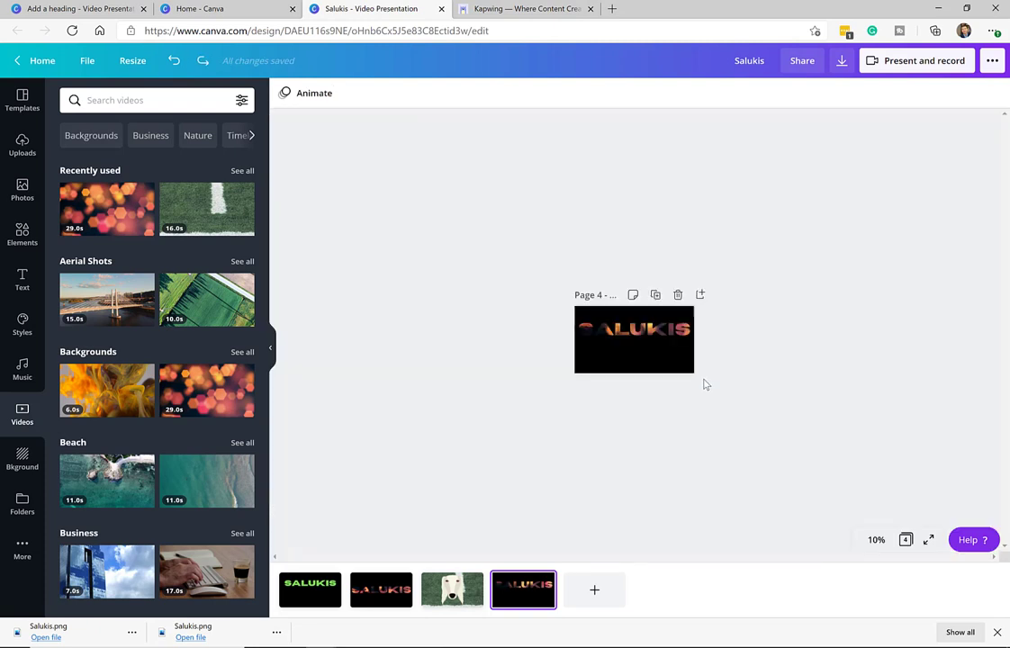
left_click(875, 539)
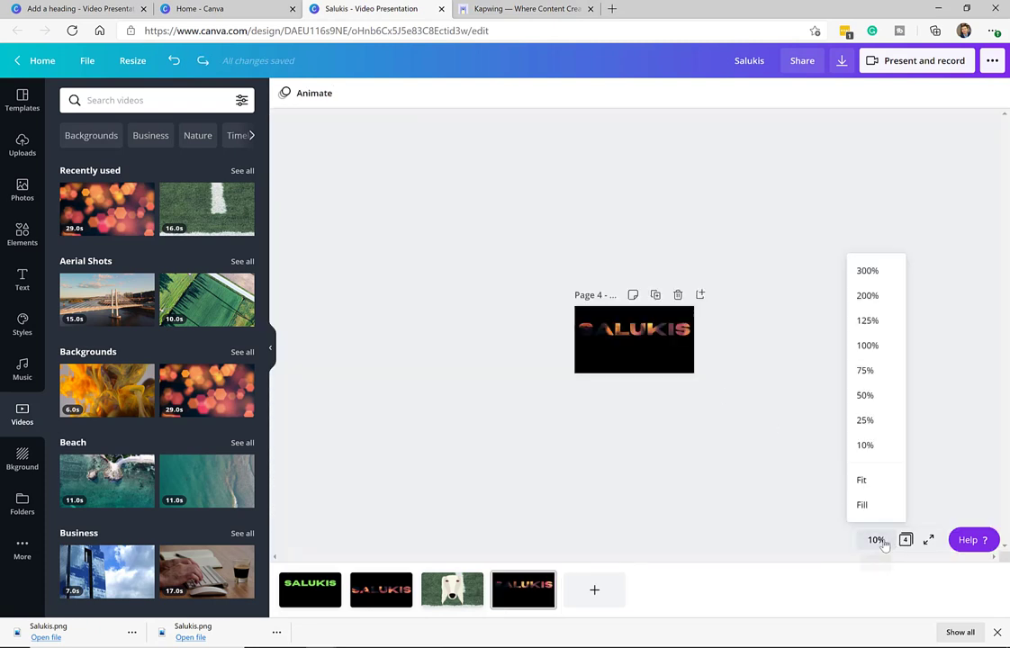
left_click(878, 372)
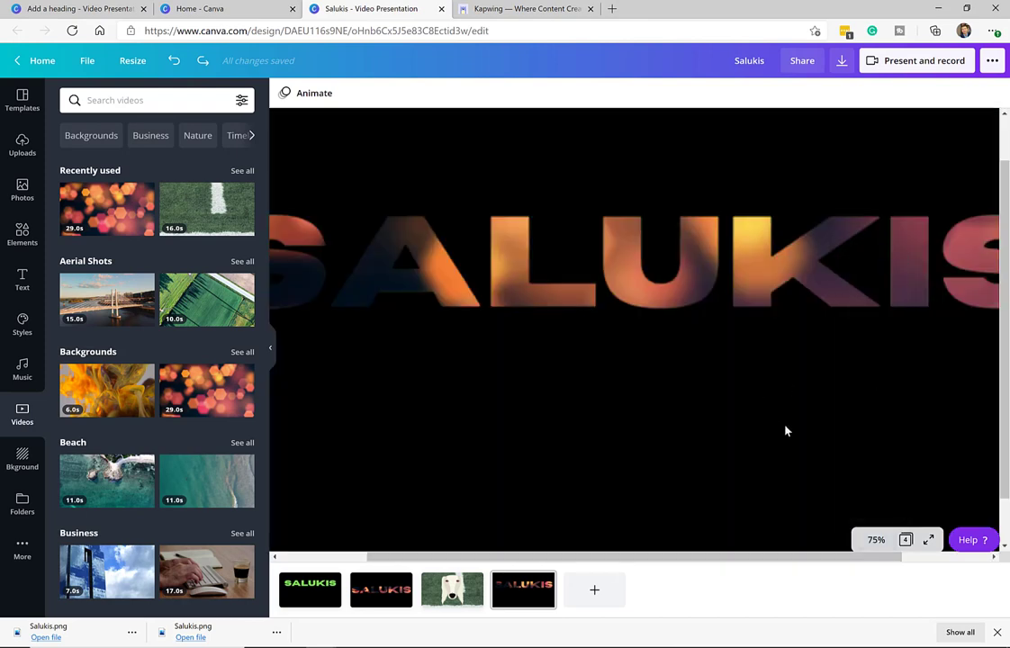
left_click(876, 540)
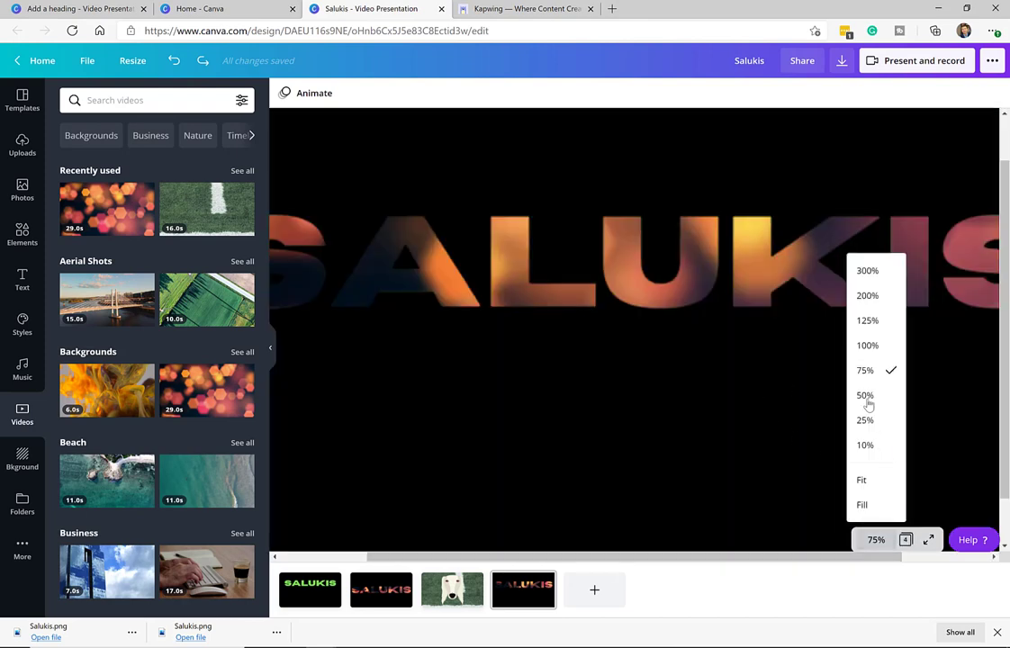
left_click(869, 396)
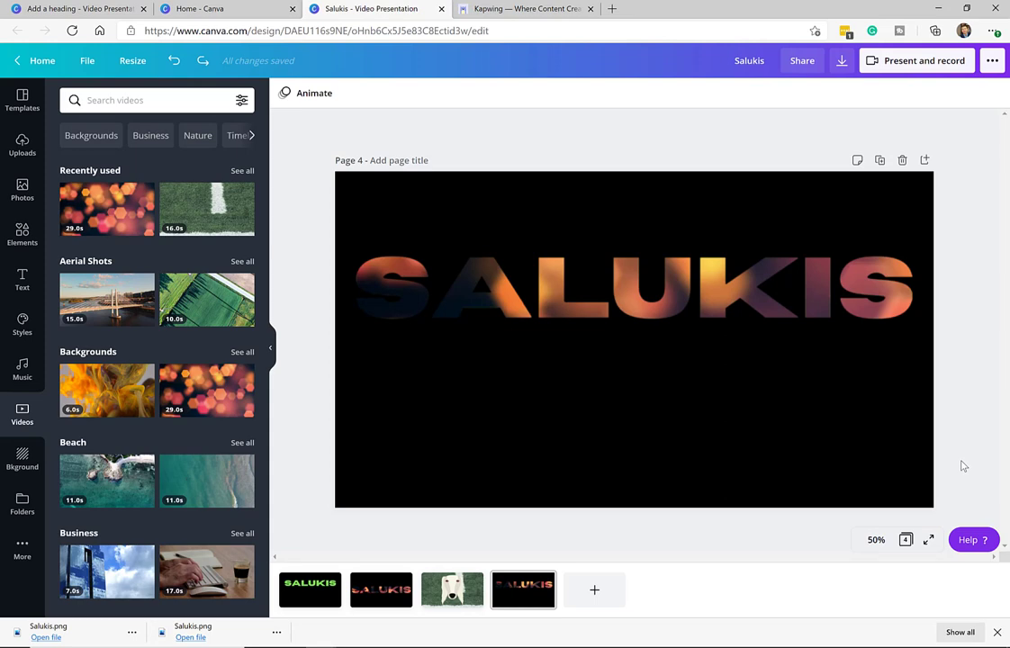